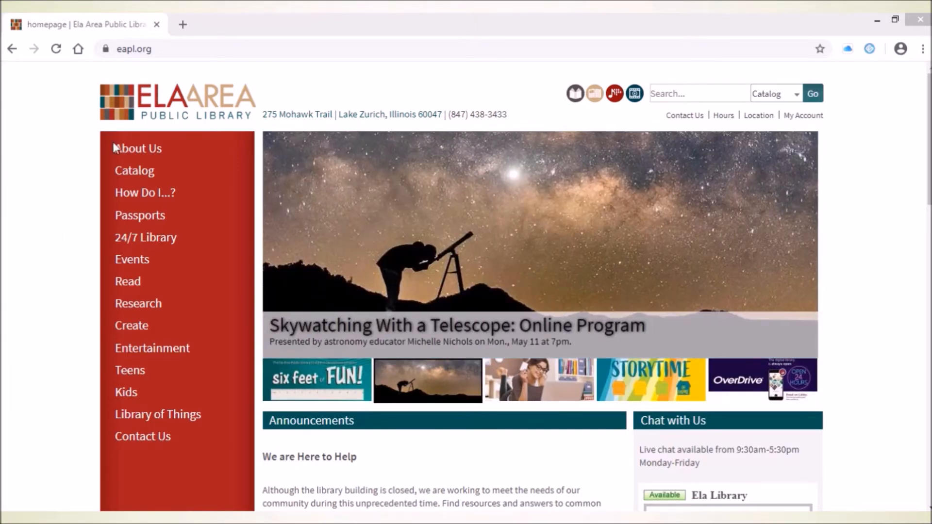
Open the library website's Computer Class Handouts page, found under Research in Reference Department at Home
click(163, 49)
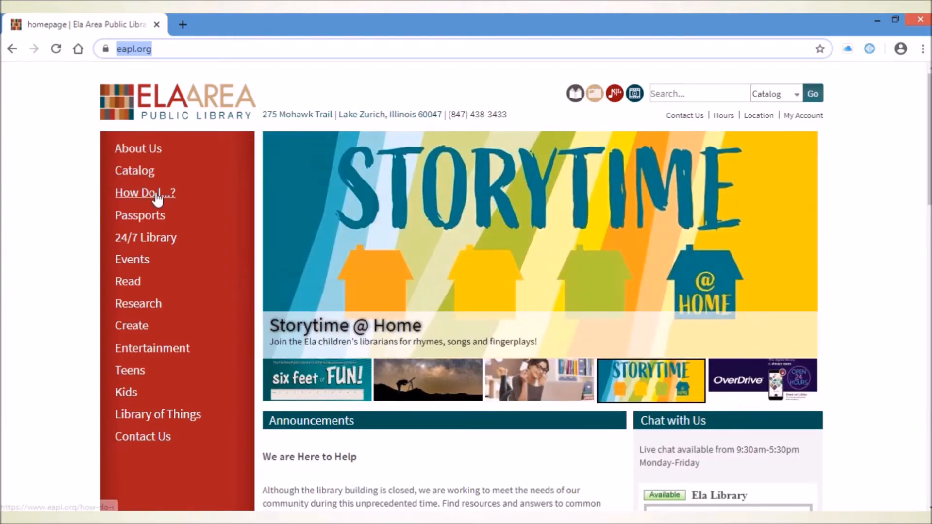
mouse_move(155, 315)
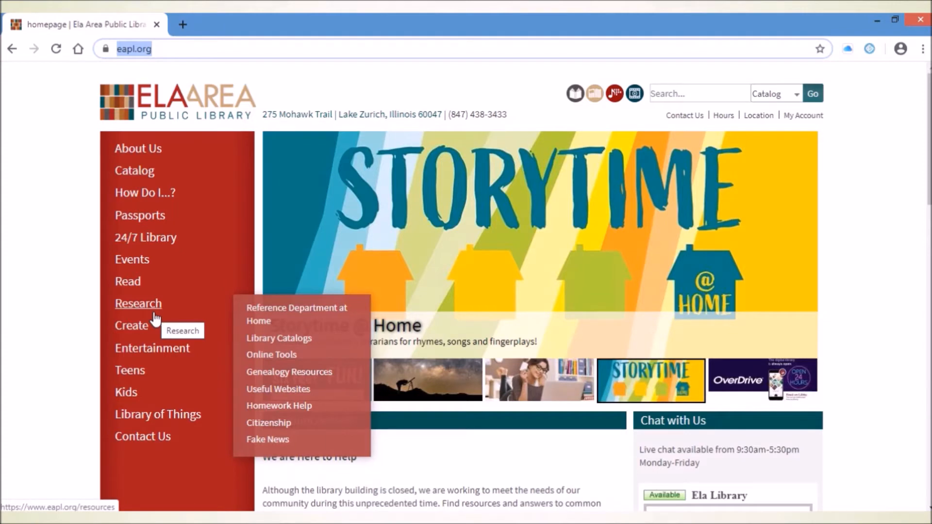
mouse_move(284, 312)
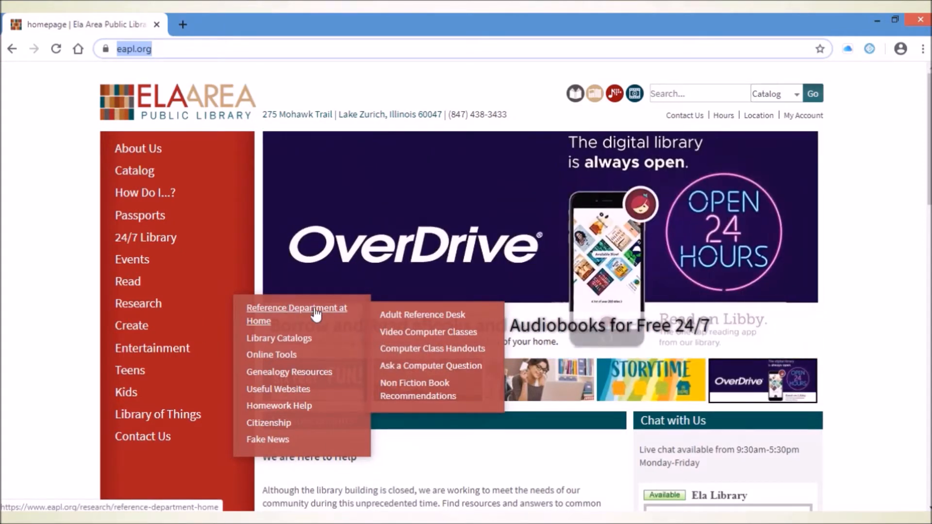
click(431, 347)
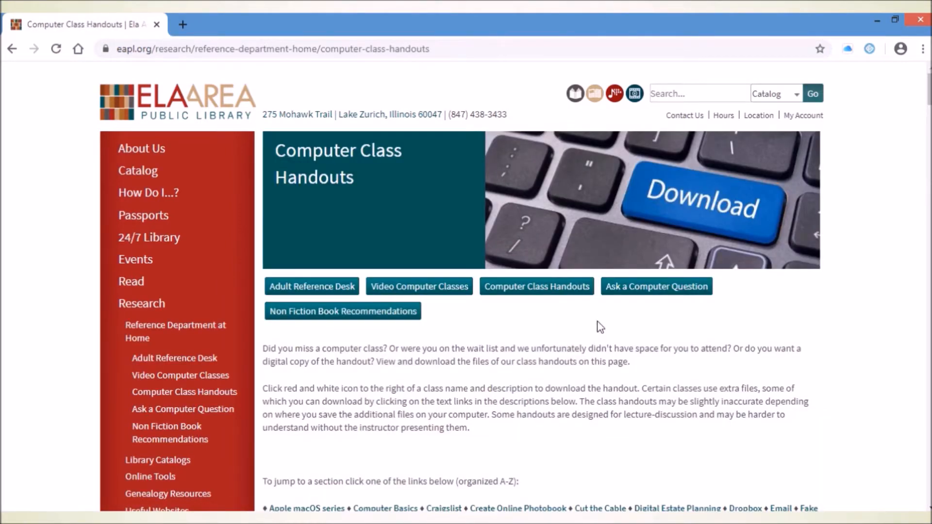
Jump to the Microsoft Word classes on the handouts page and open the Microsoft Word 2013 II handout PDF
scroll(600, 326, down, 1)
scroll(600, 326, down, 2)
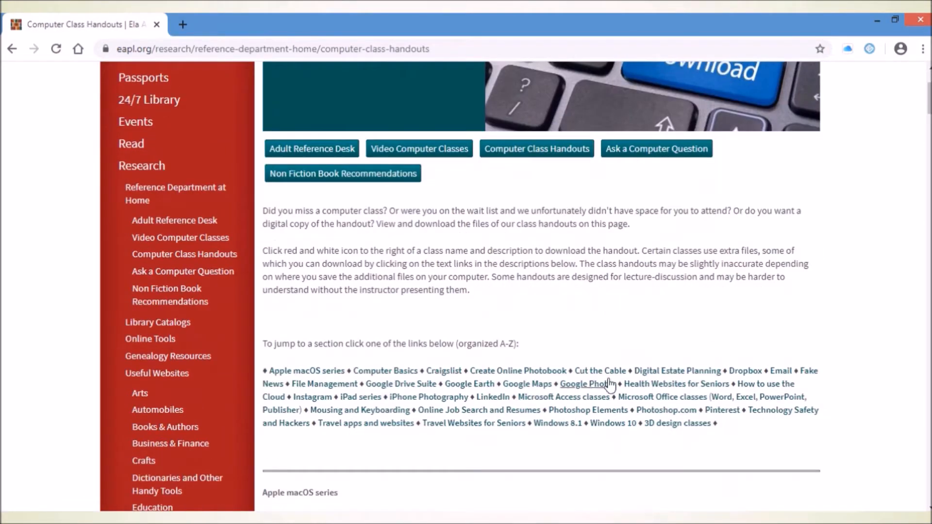
click(727, 397)
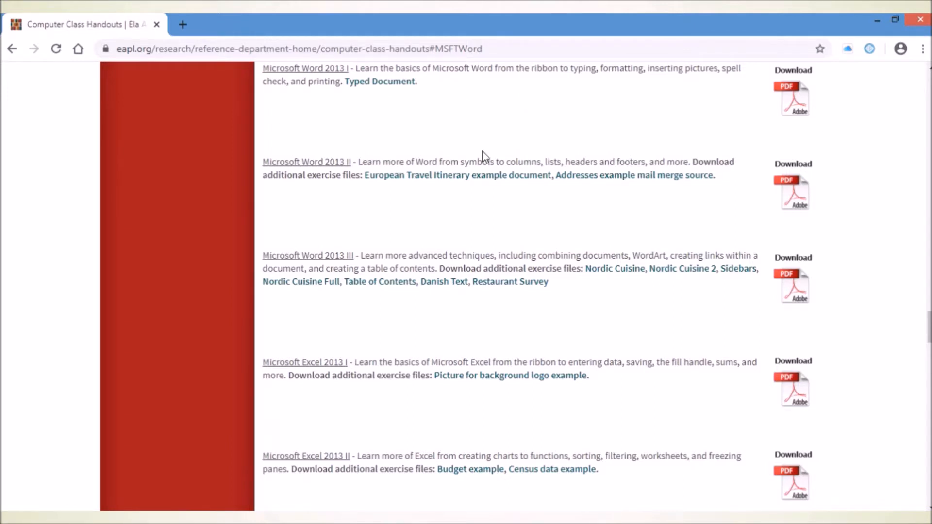
click(799, 194)
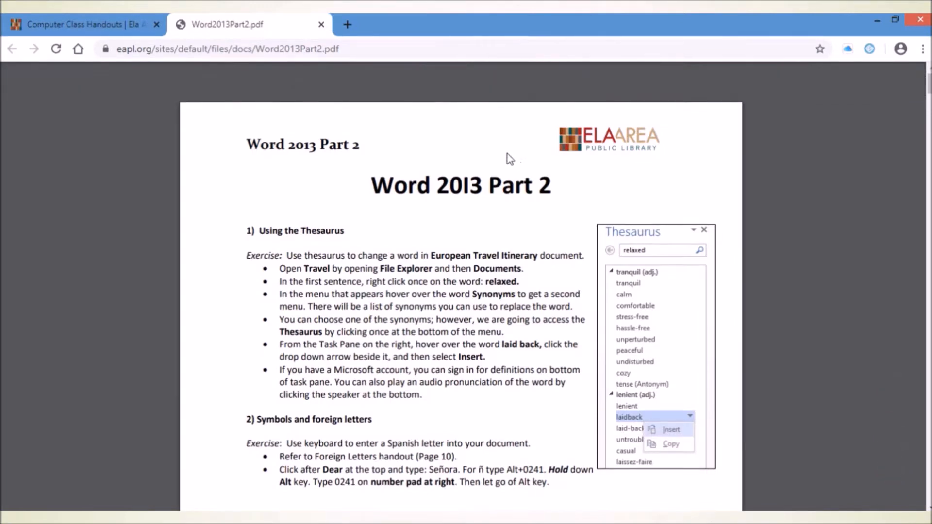
Download the European Travel Itinerary example document from the handouts page and open it in Word with editing enabled
click(97, 34)
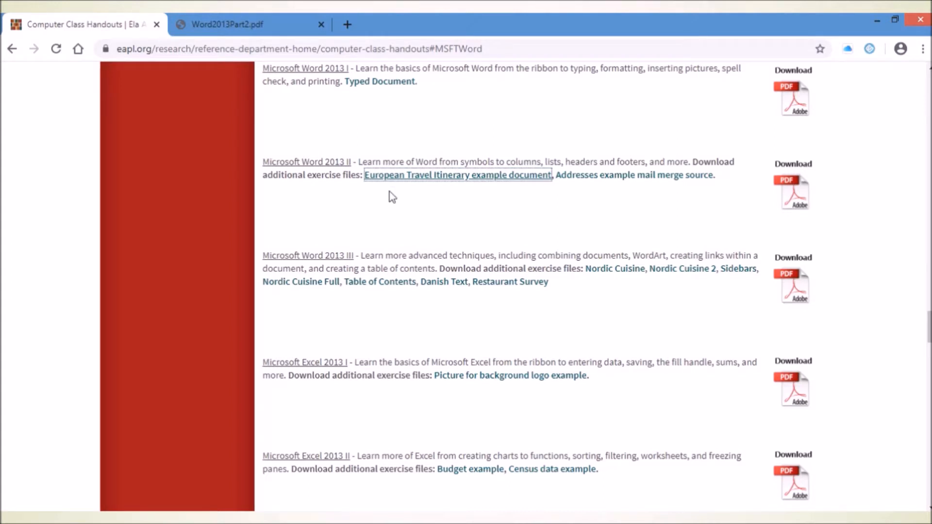
click(436, 177)
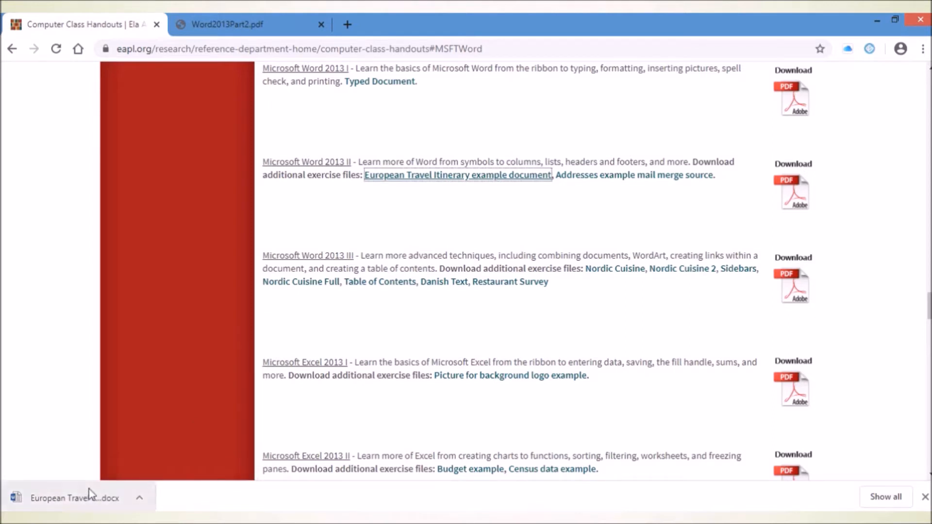
click(139, 497)
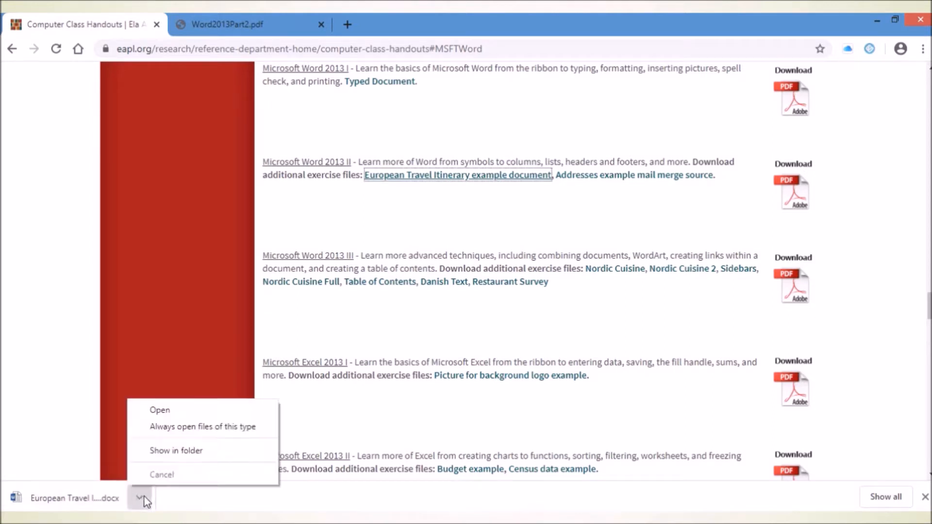
click(185, 412)
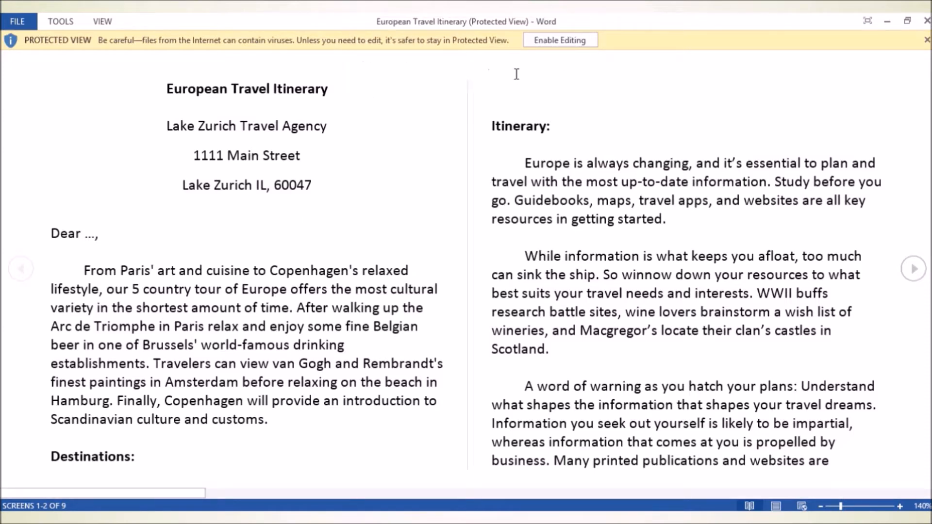
click(540, 40)
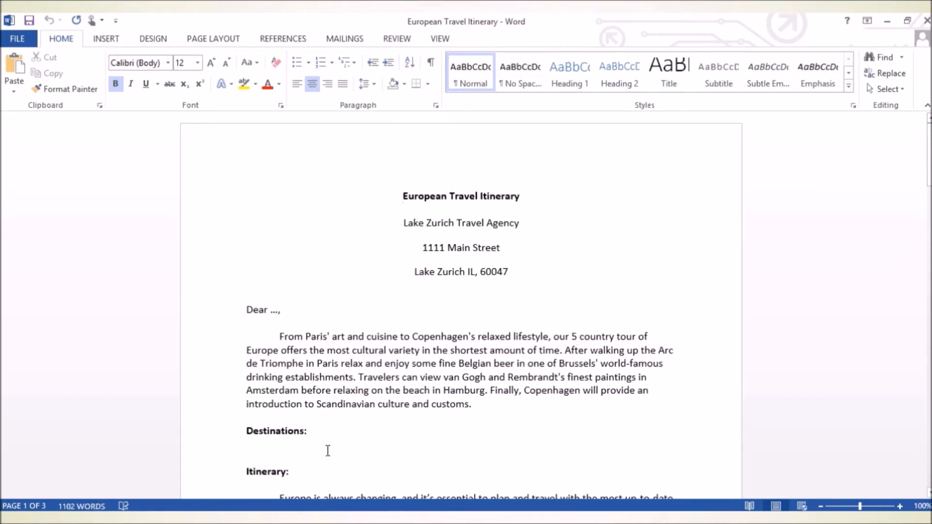
Return to the handouts page in Chrome, download the Addresses example mail merge source, and open it in Excel with editing enabled
key(alt+Tab)
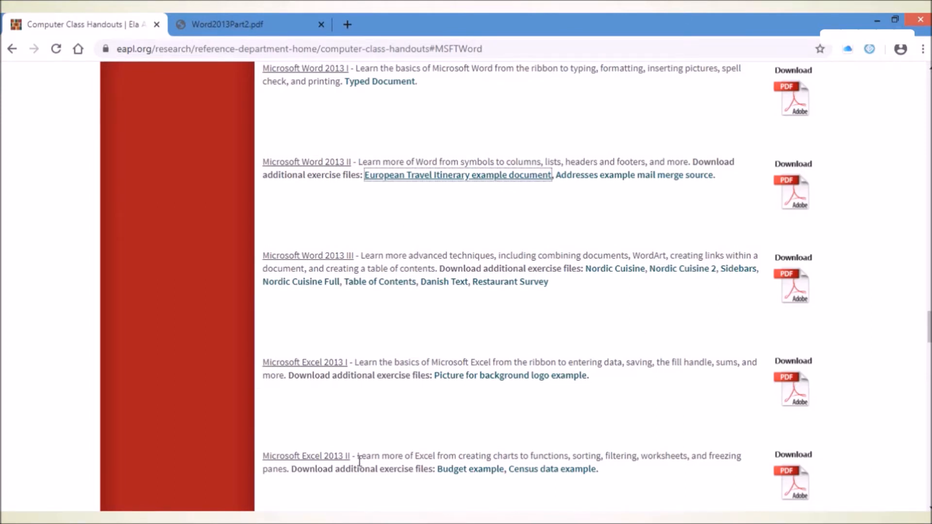
click(607, 186)
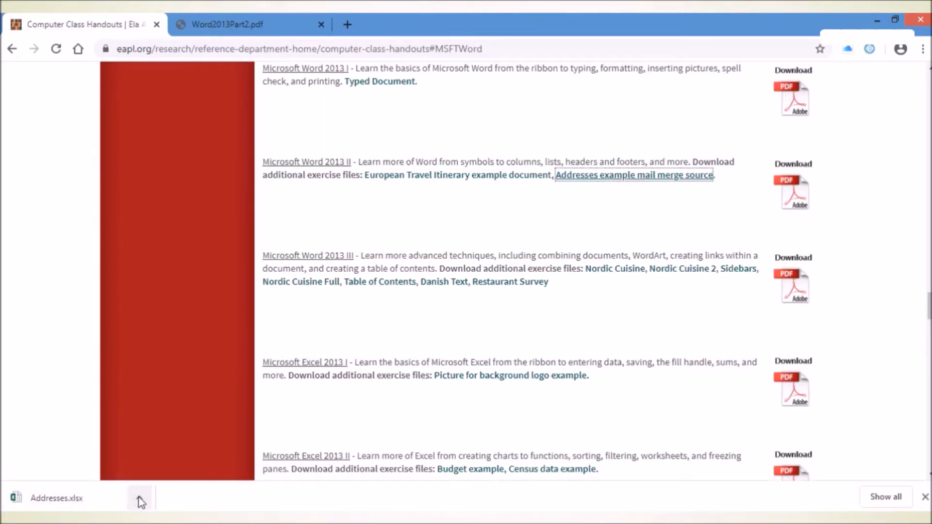
click(140, 501)
click(201, 413)
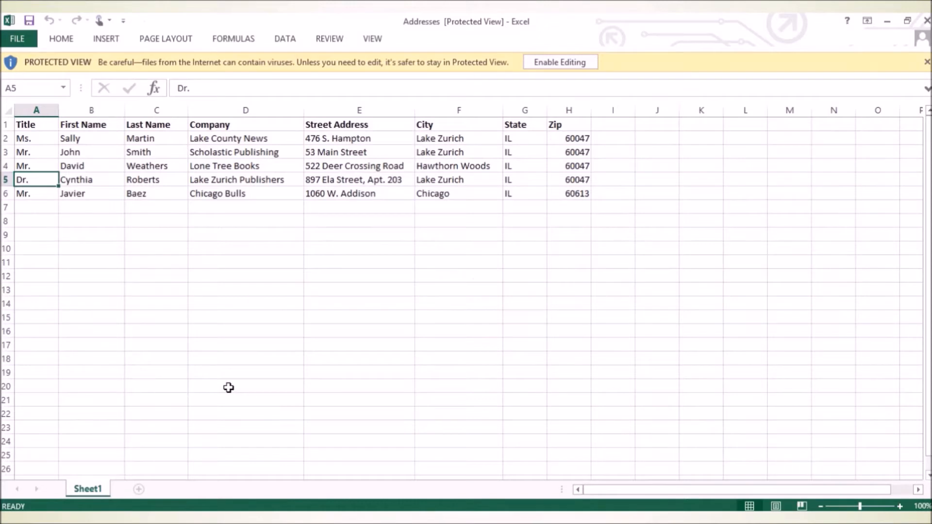
click(553, 63)
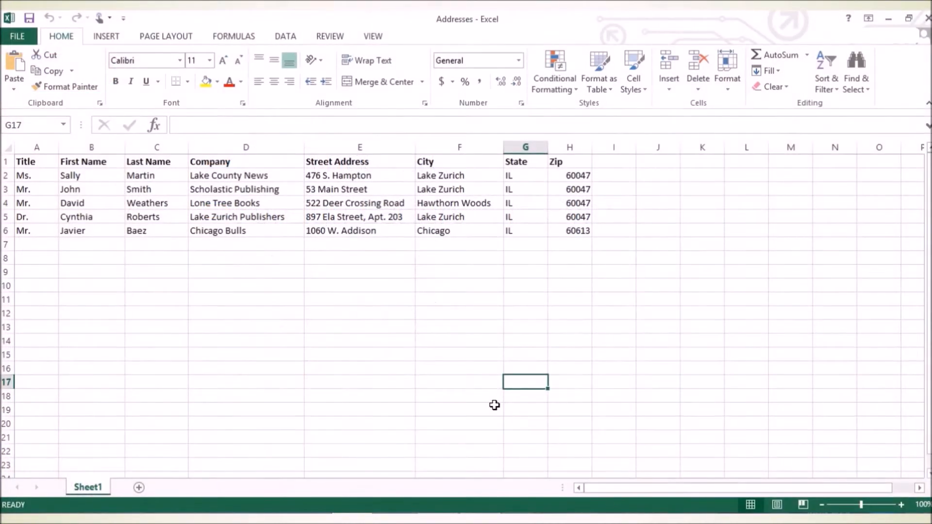
Switch to the European Travel Itinerary document in Word and briefly highlight "From Paris' art and cuisine to Copenhagen's relaxed lifestyle" in the first paragraph
mouse_move(493, 491)
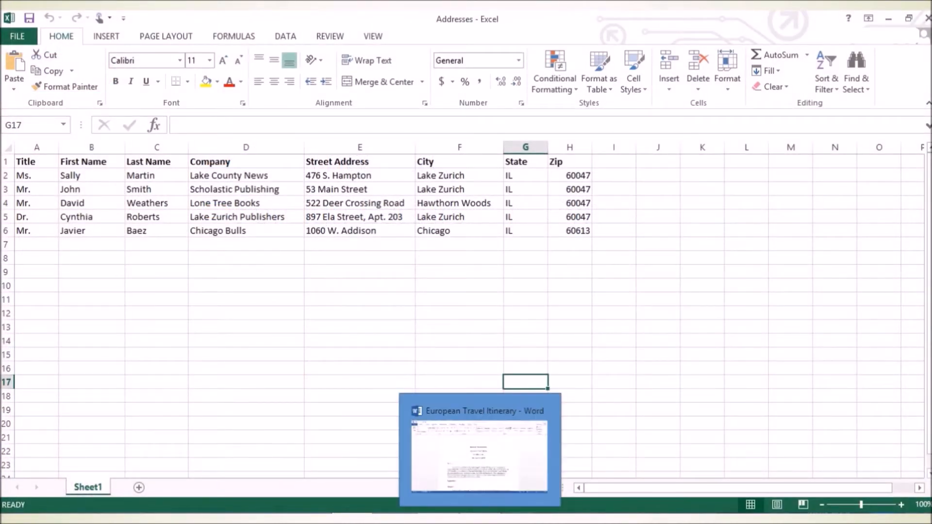
click(474, 457)
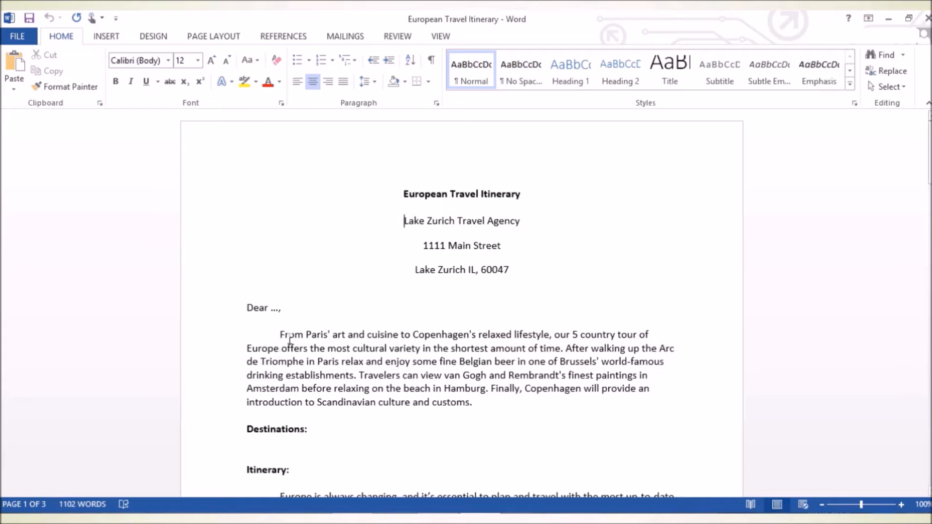
drag(277, 334, 530, 330)
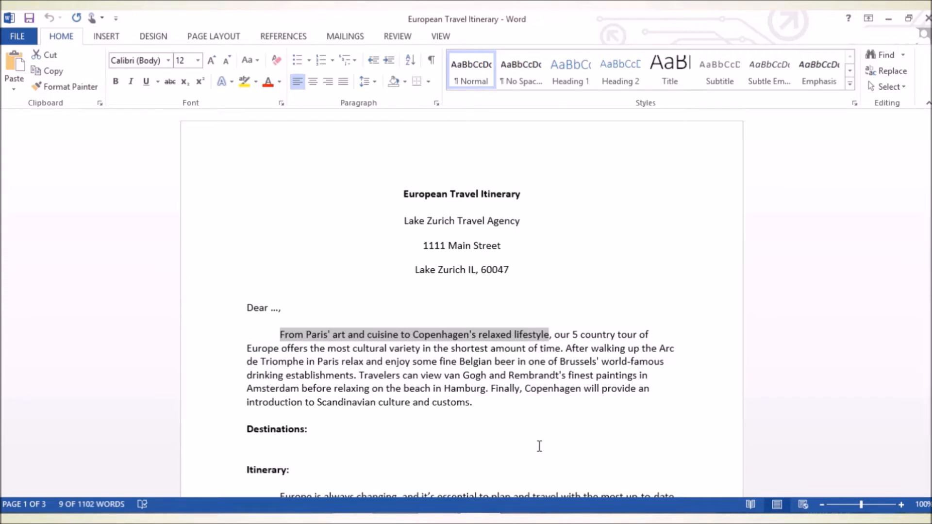
click(518, 309)
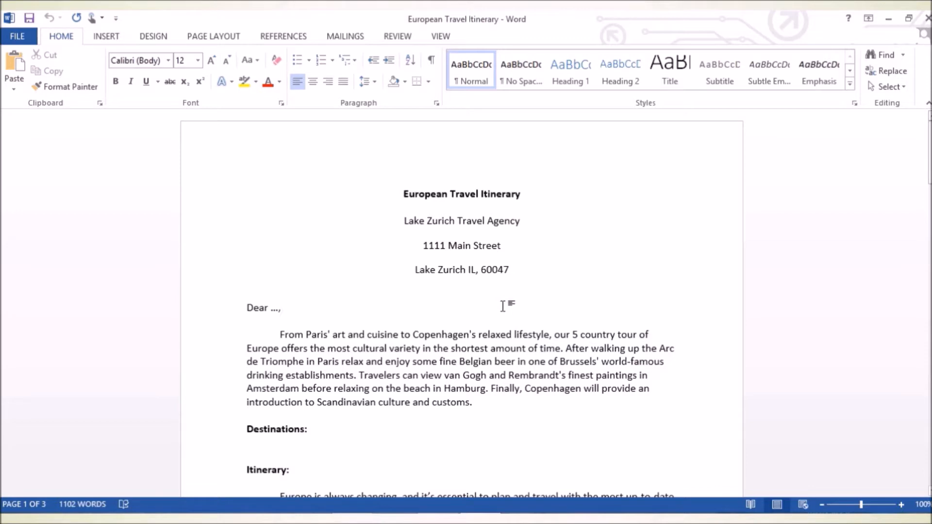
Replace the word "relaxed" in the first paragraph's opening sentence with the thesaurus synonym "laid-back"
right_click(491, 338)
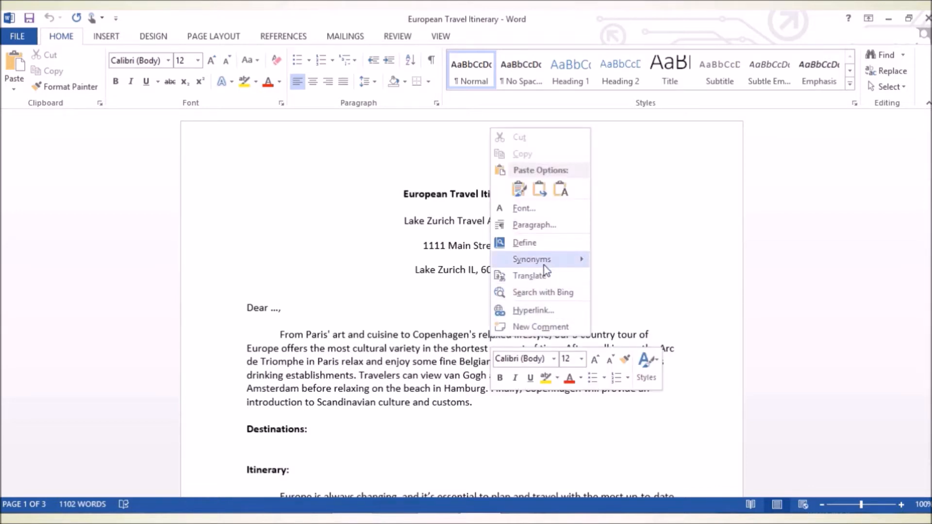
mouse_move(545, 266)
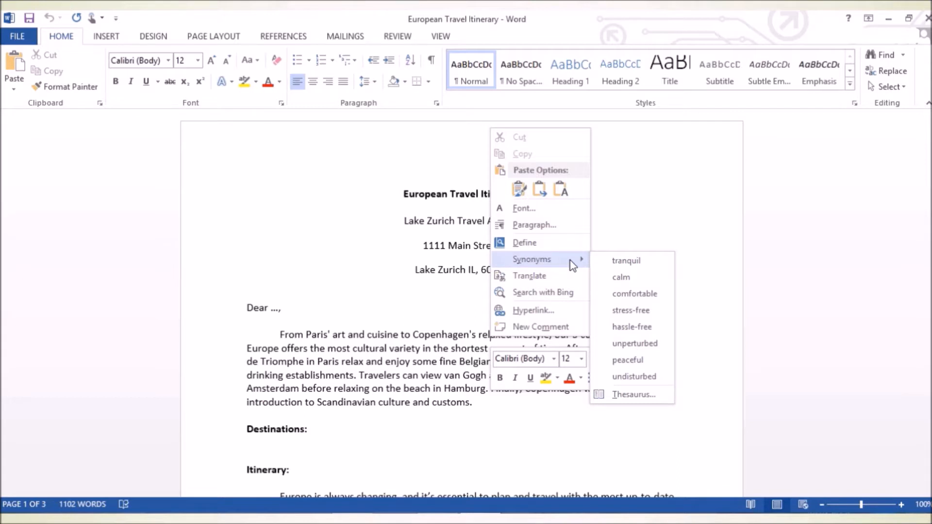
click(642, 396)
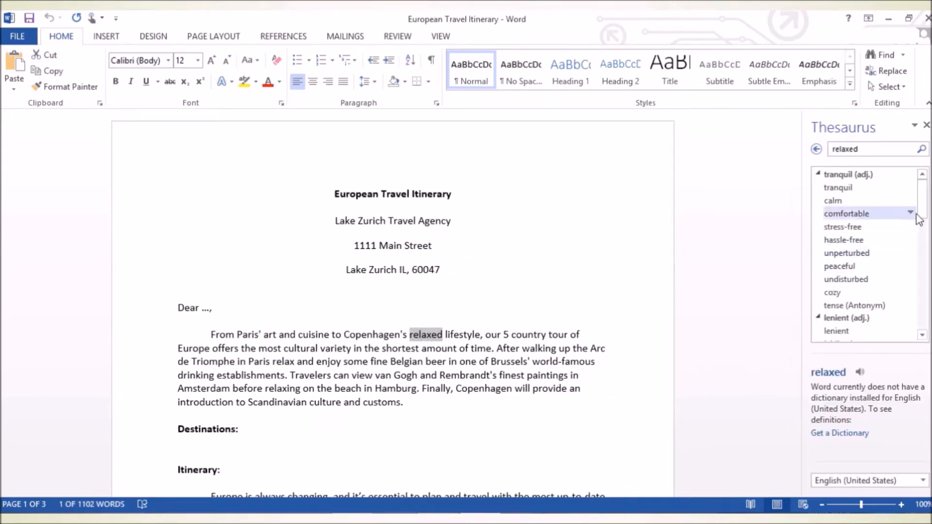
drag(924, 209, 927, 231)
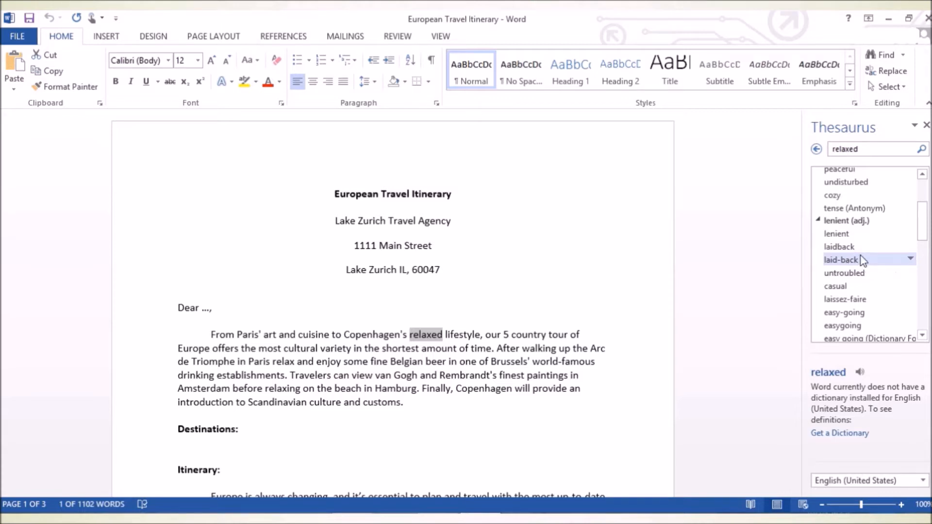
click(910, 259)
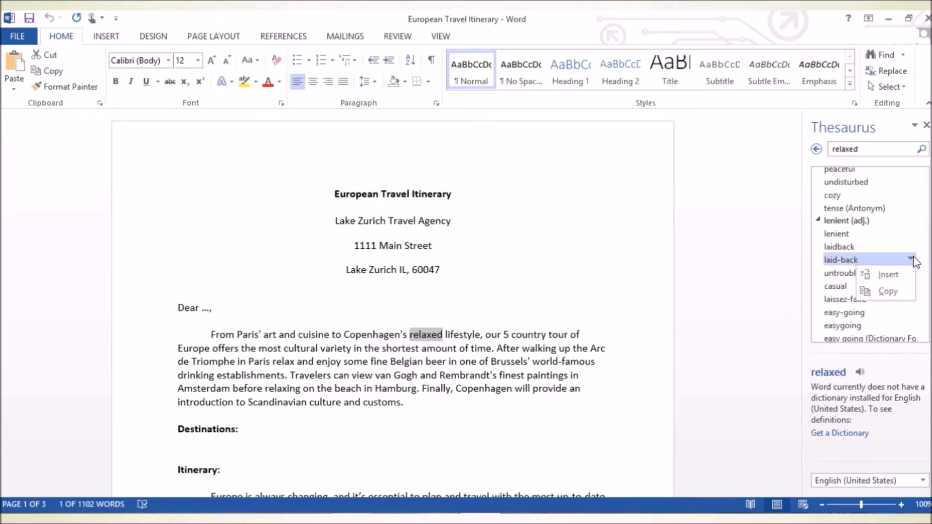
click(905, 278)
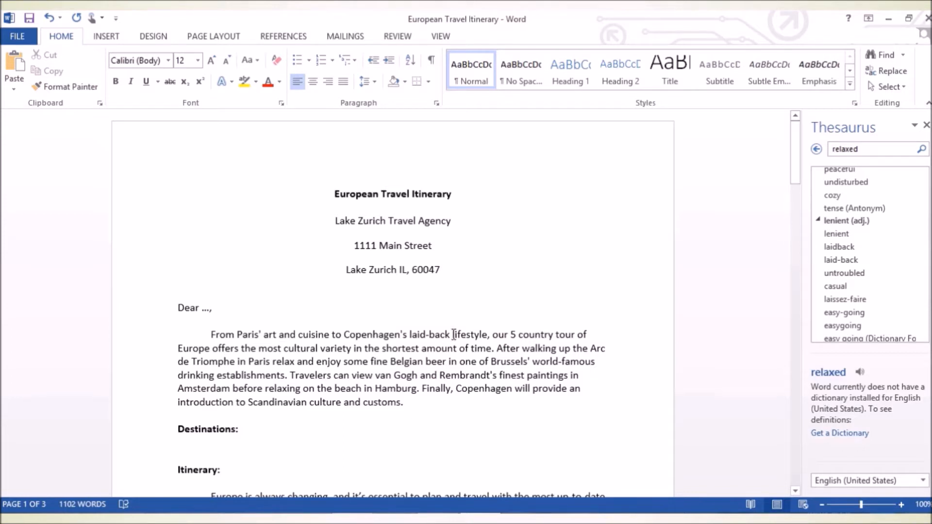
Look up the word "finest" from the first paragraph in the Thesaurus and close the results
click(511, 375)
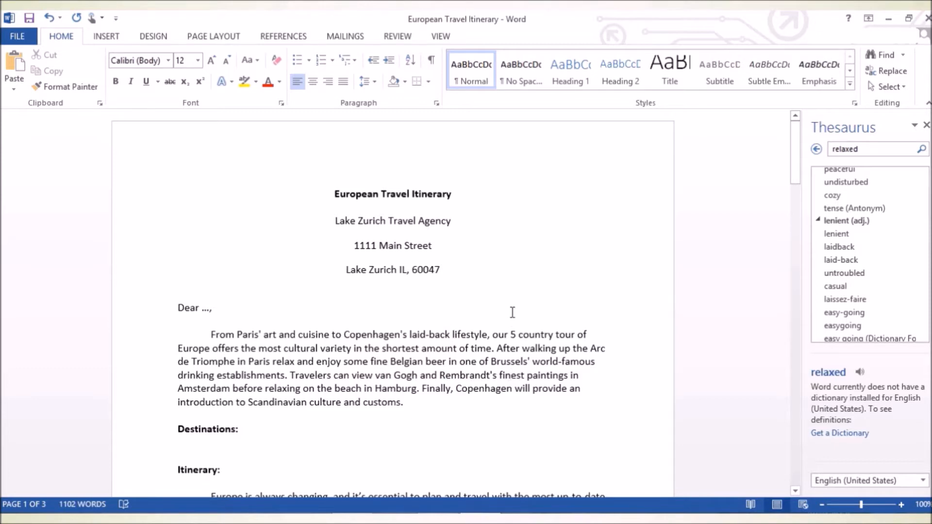
click(403, 37)
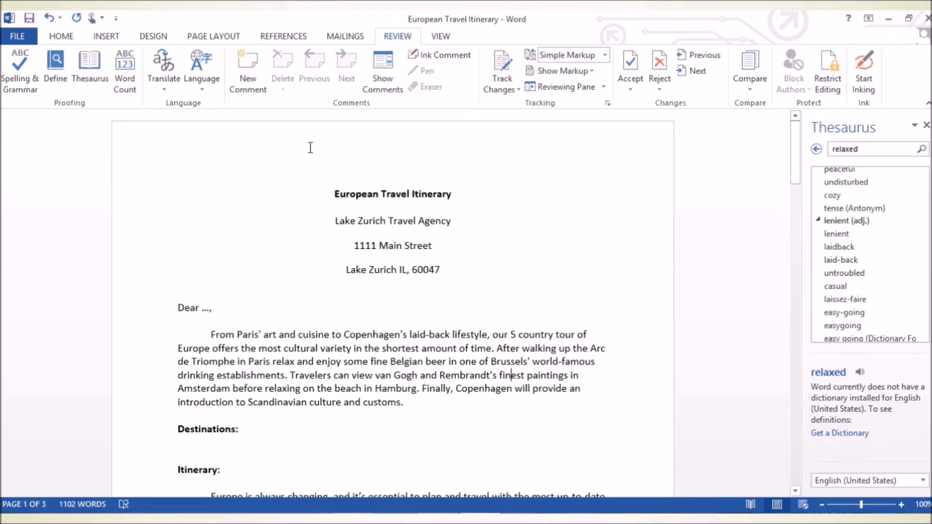
click(98, 77)
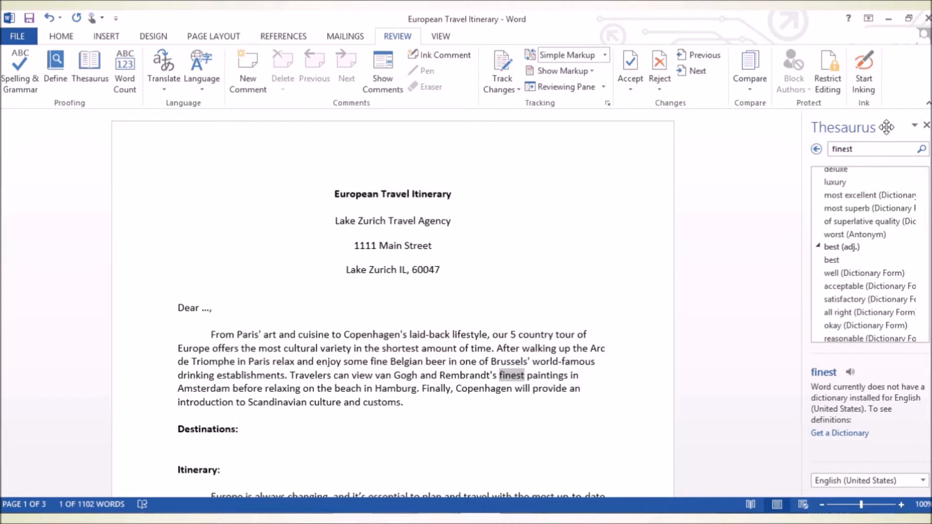
click(926, 125)
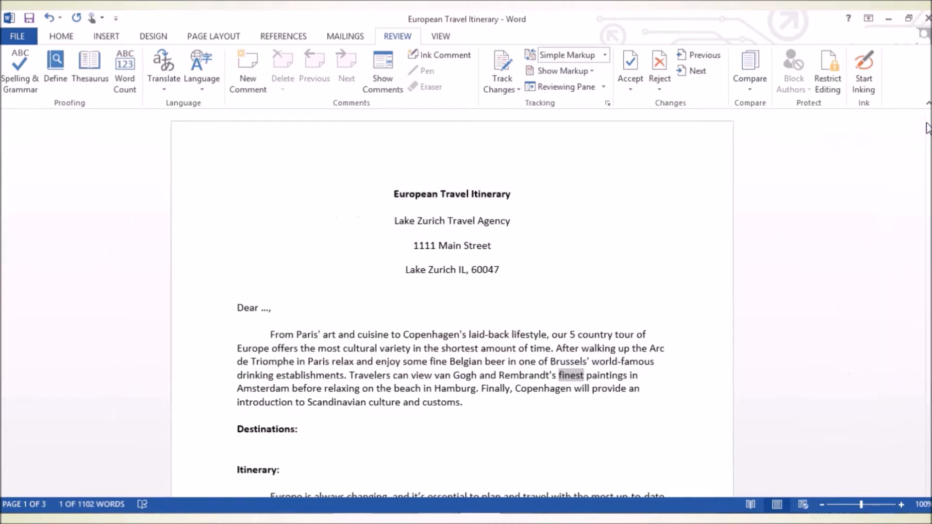
click(895, 131)
click(61, 36)
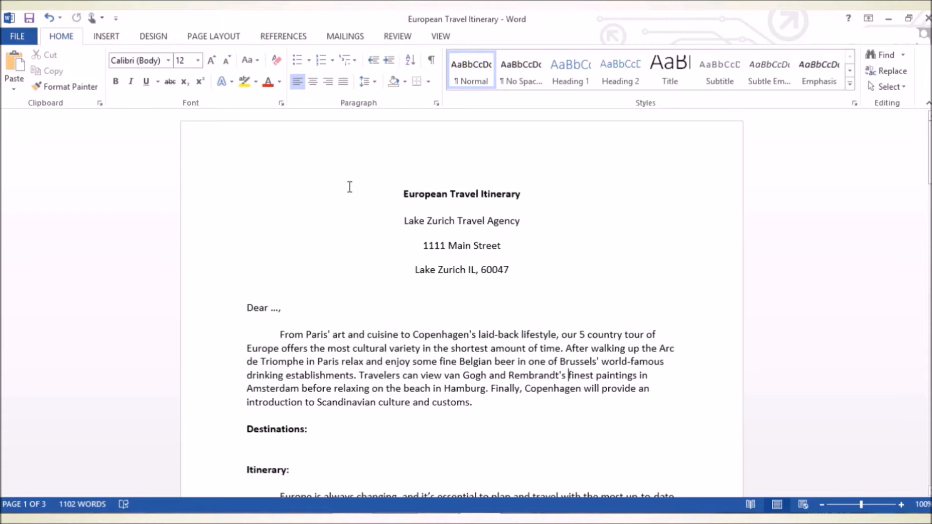
Replace the ellipsis in the "Dear" greeting with "Señora" and the first two letters of the customer's surname
double_click(273, 307)
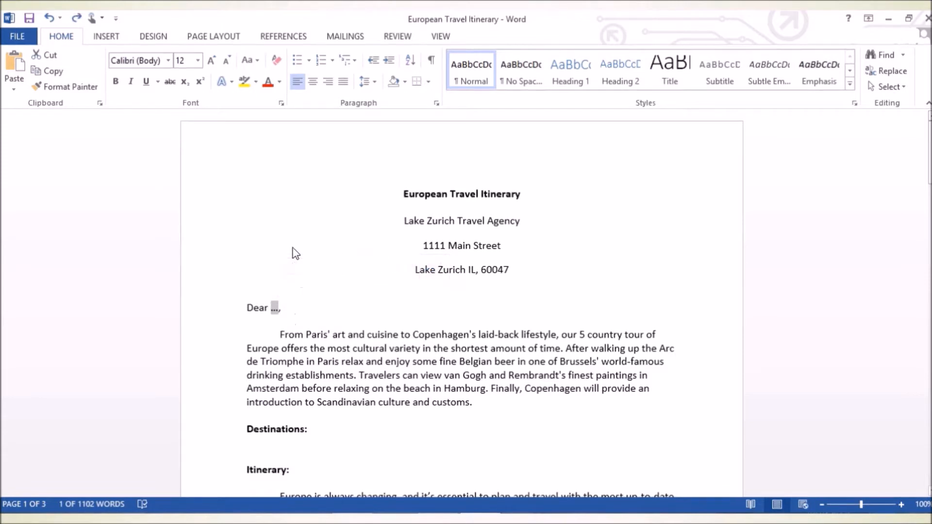
text(Se)
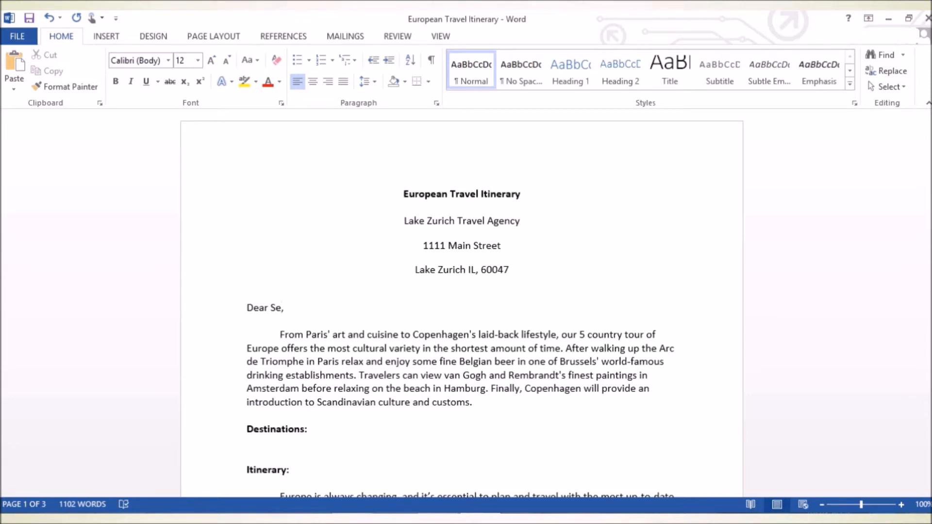
text(,)
key(alt)
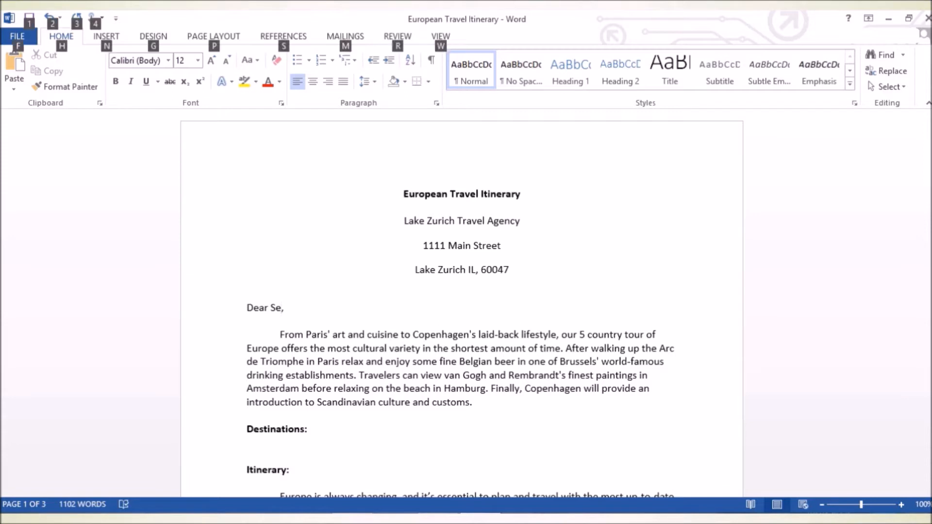
key(alt)
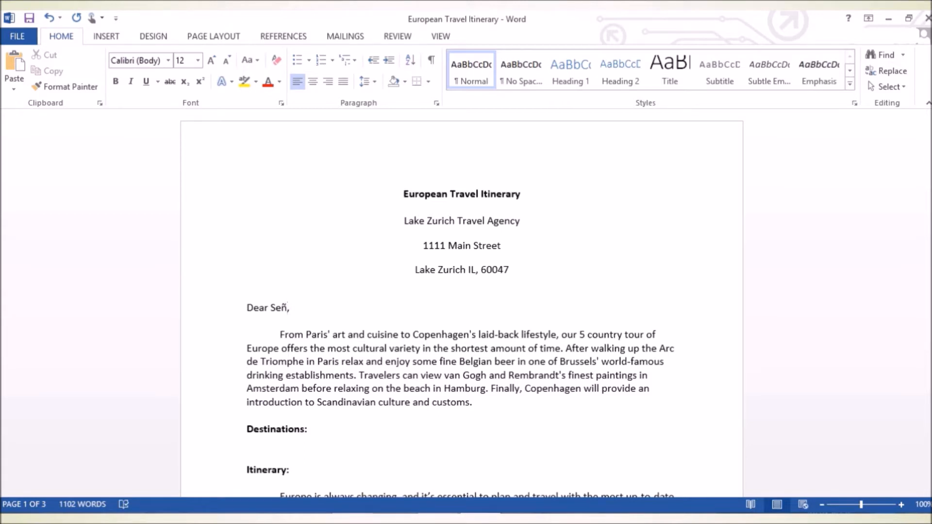
text(ora Nu)
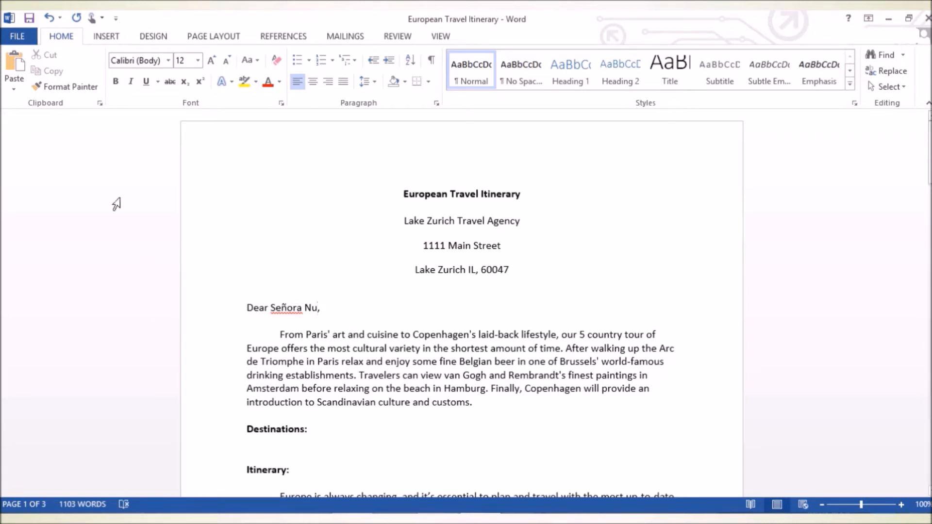
Insert the symbol ñ into the greeting's surname, reaching it through the Latin Extended-A subset, and complete the surname
click(109, 36)
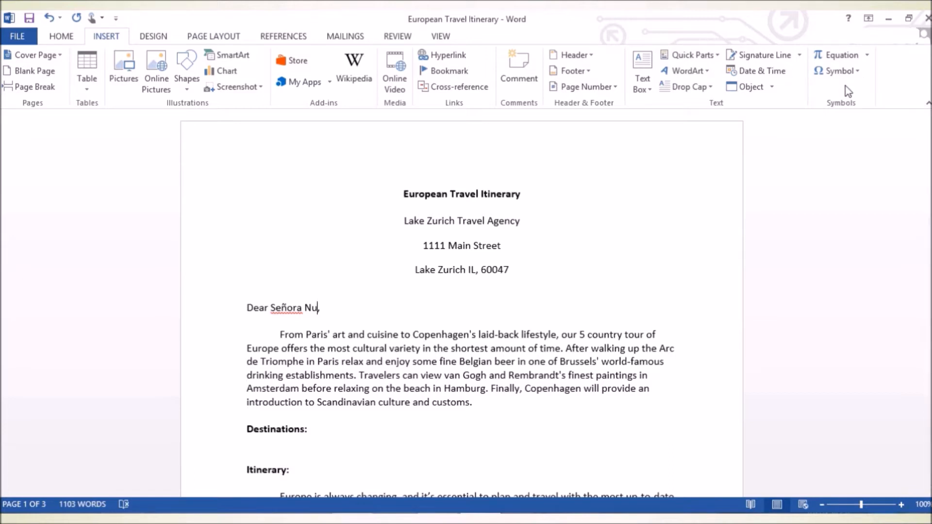
click(841, 73)
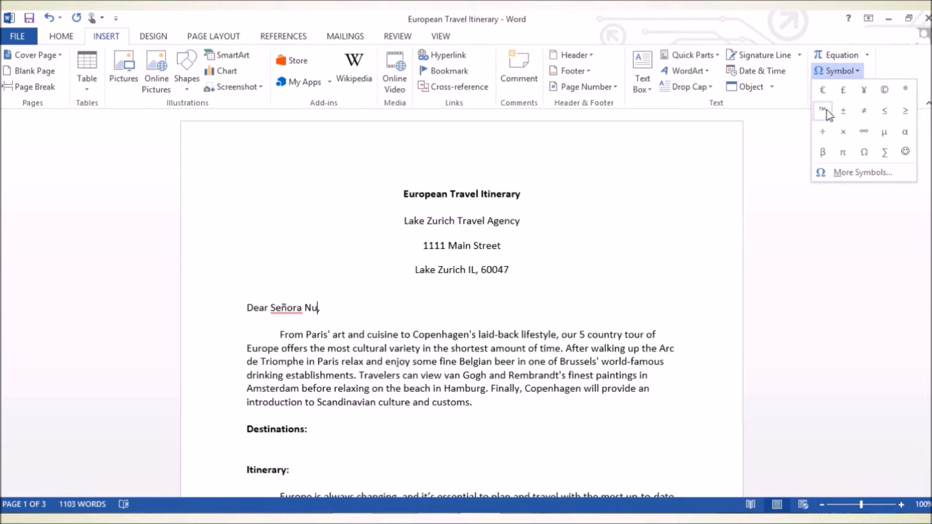
click(849, 175)
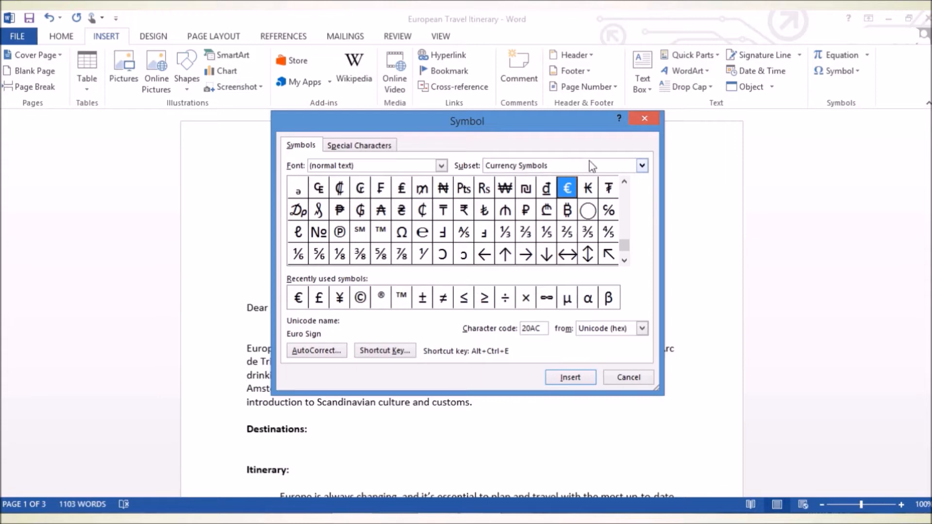
click(642, 166)
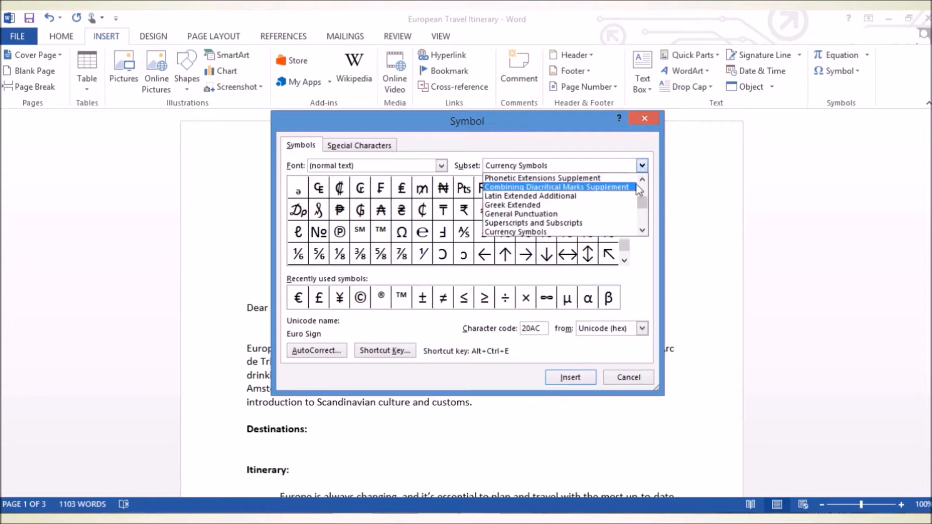
drag(642, 205, 640, 169)
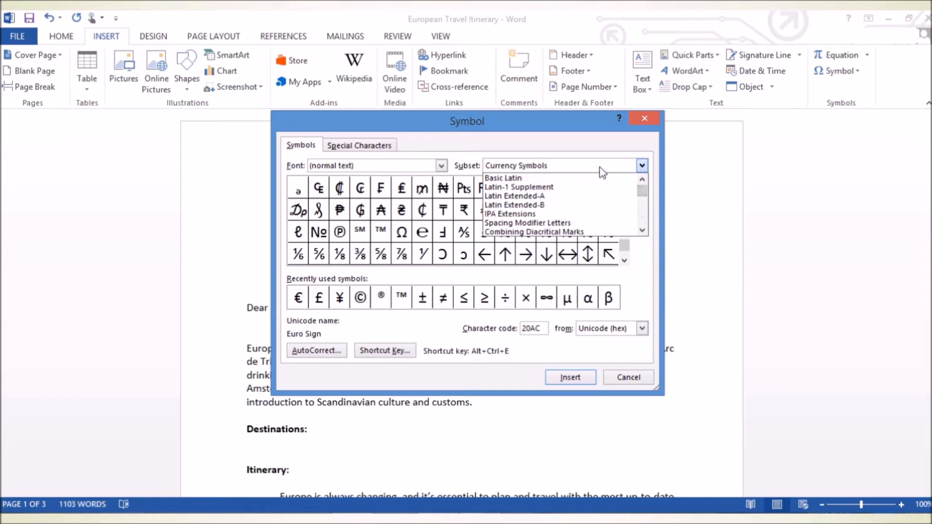
click(542, 198)
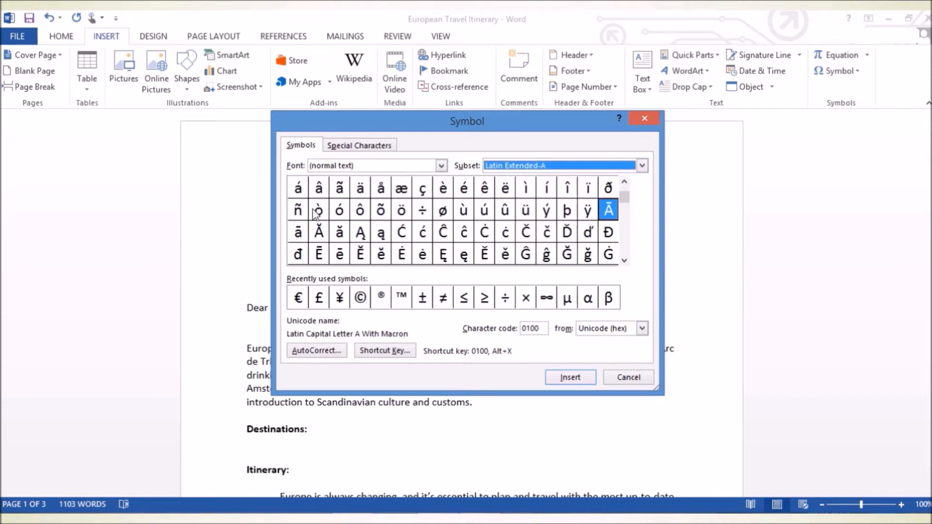
click(294, 211)
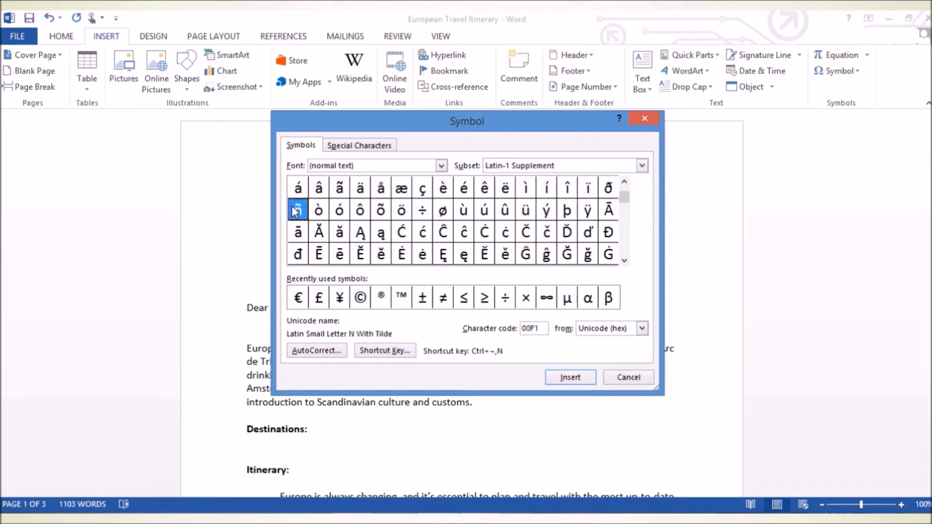
click(573, 378)
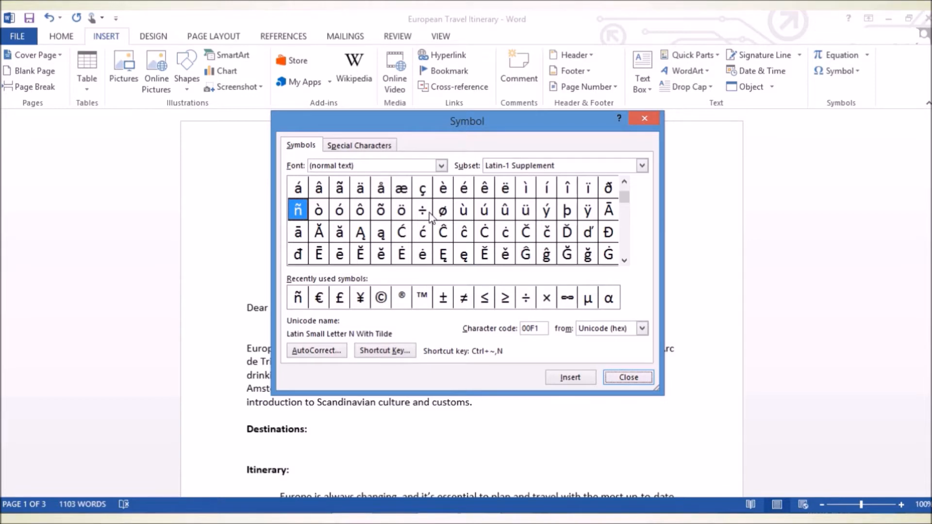
click(623, 378)
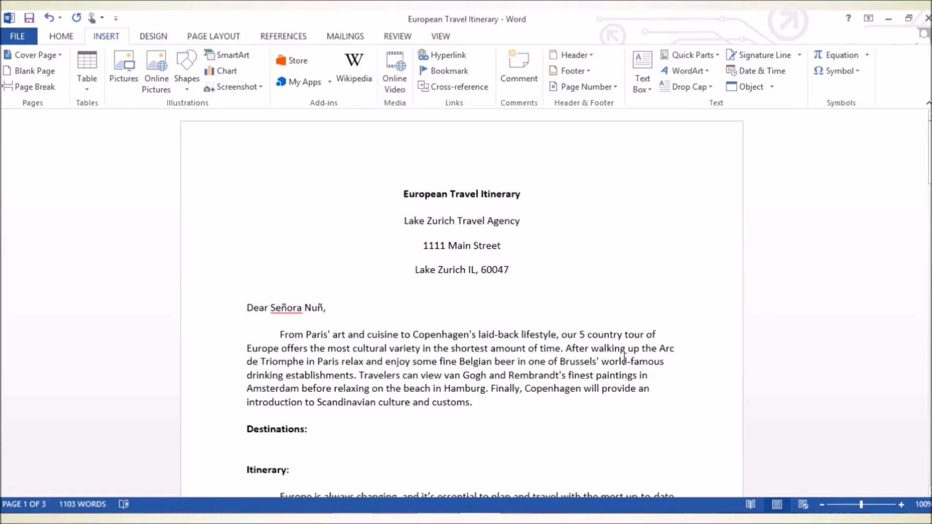
text(,)
text(ez)
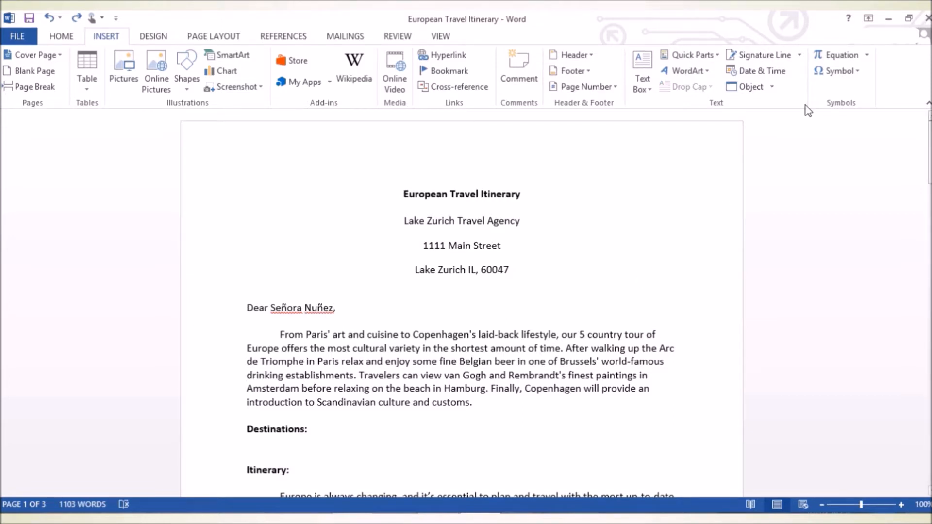
Examine the Greek and Coptic and the Cyrillic subsets of the symbol collection, and close it without inserting anything
click(836, 71)
click(845, 173)
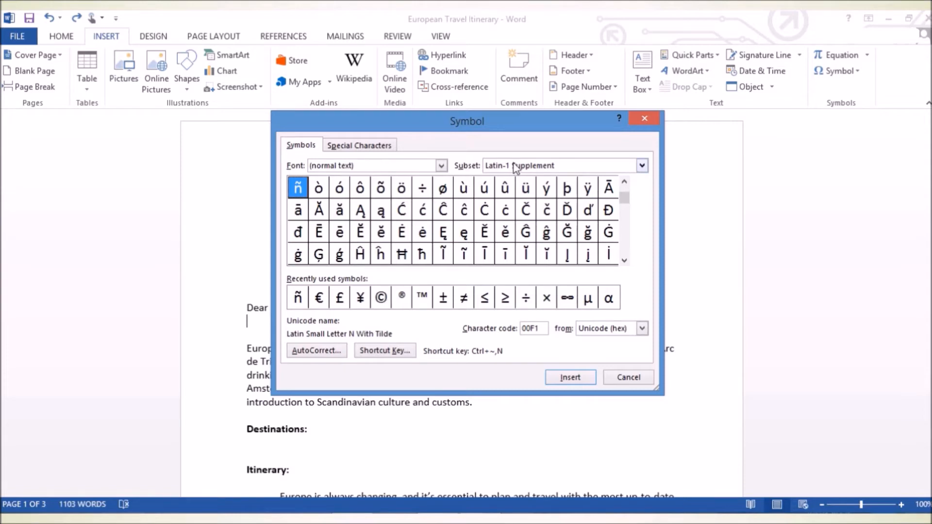
click(642, 166)
click(642, 230)
click(642, 231)
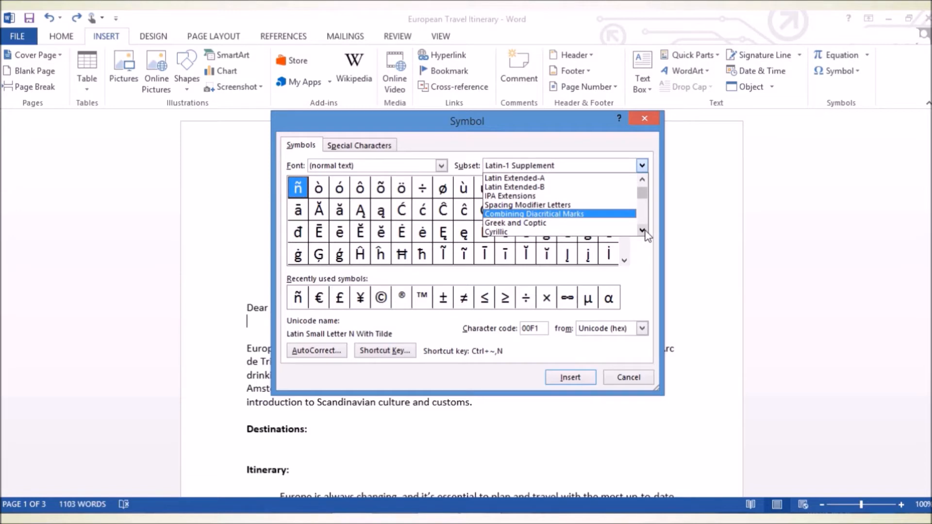
click(626, 223)
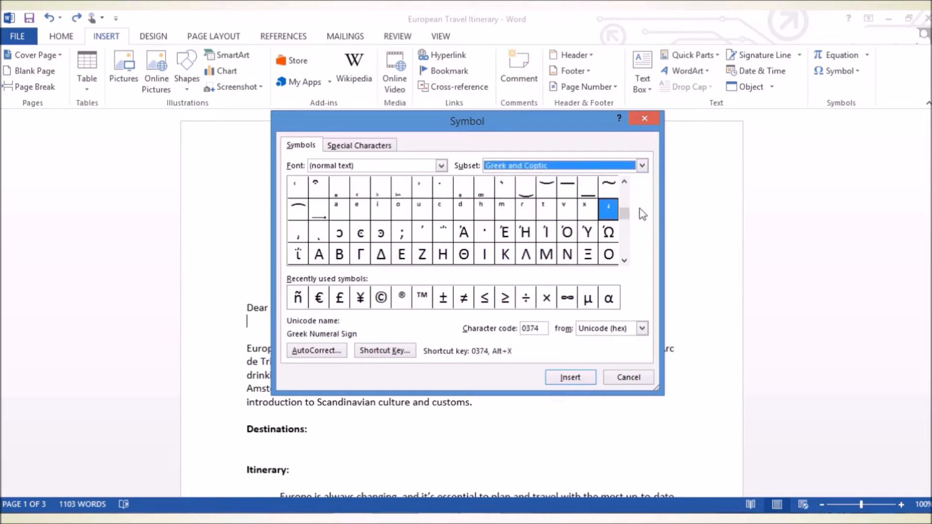
click(625, 261)
click(624, 261)
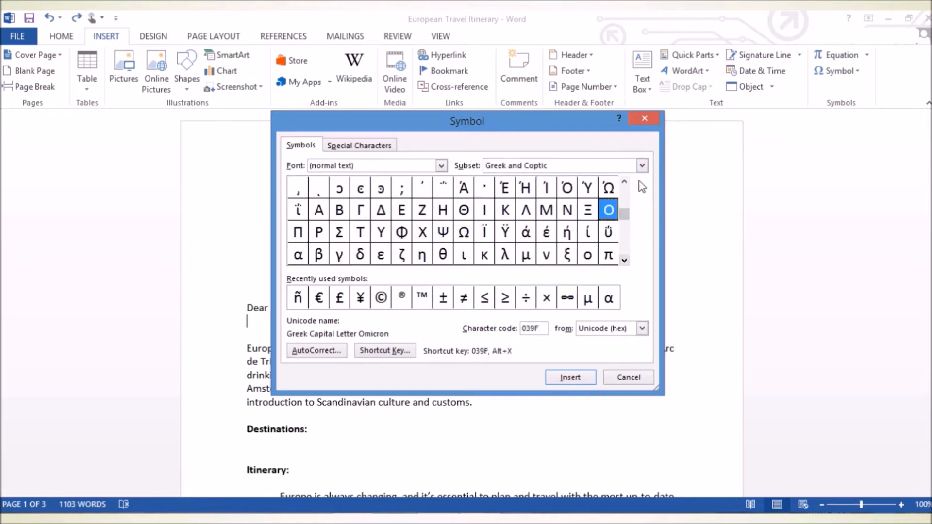
click(642, 166)
click(602, 234)
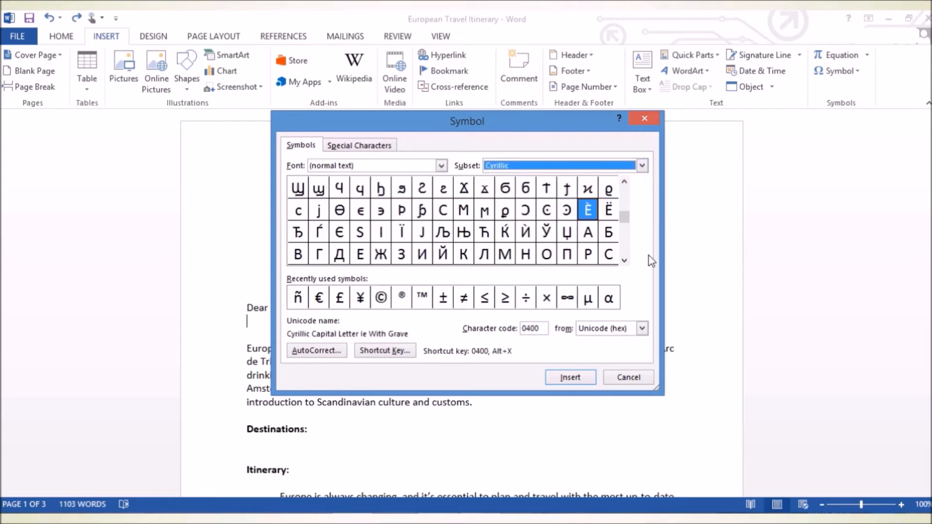
click(624, 261)
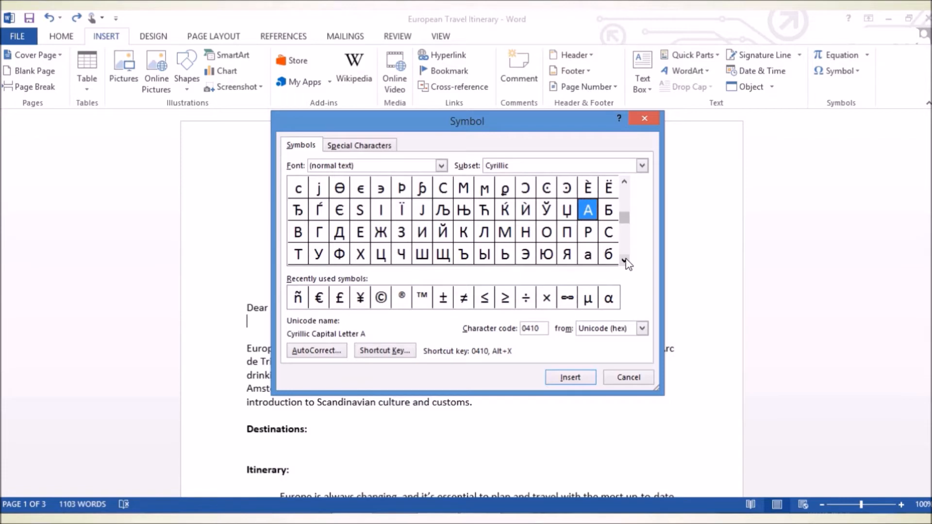
click(624, 378)
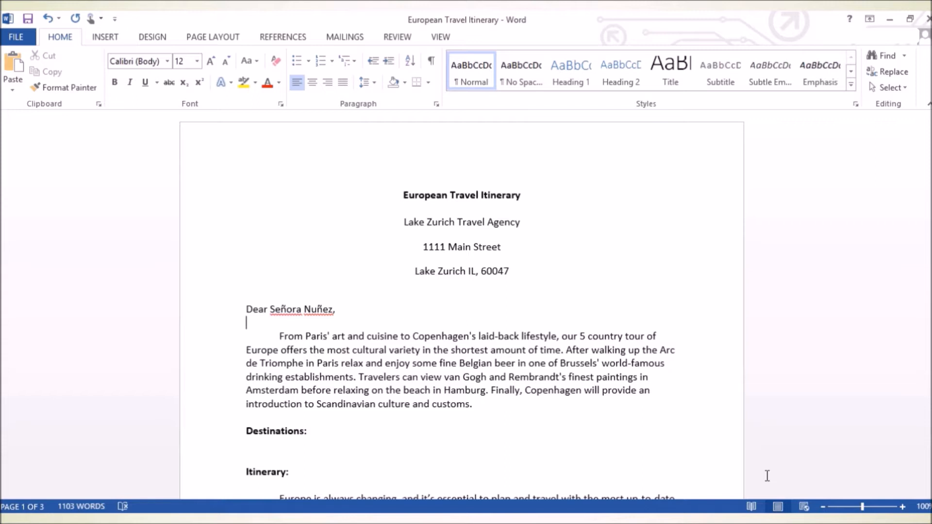
Set the line spacing of the entire document to 2.0 and review the body text on the following pages
key(ctrl+a)
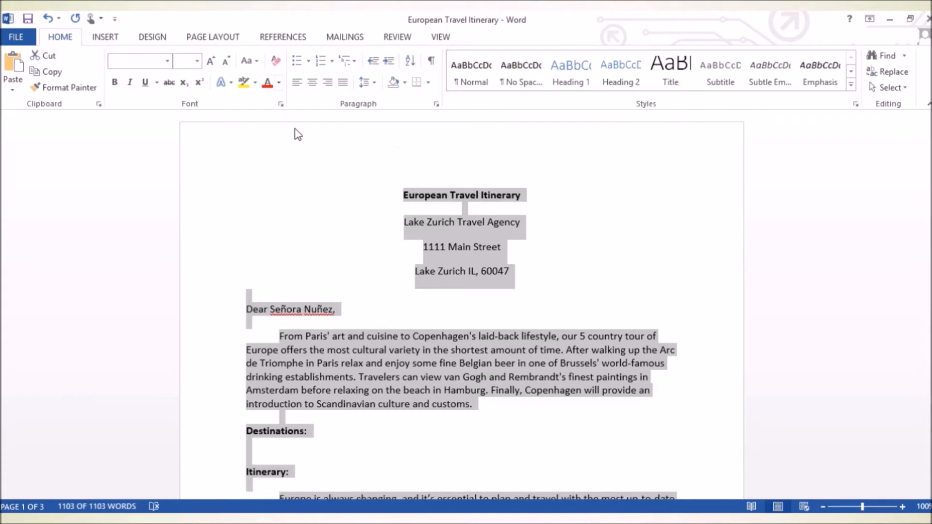
click(375, 83)
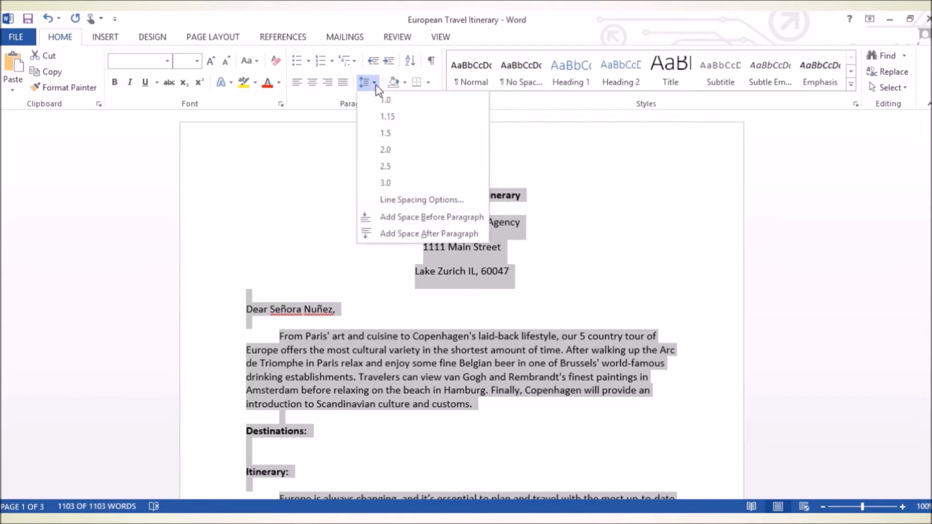
click(414, 151)
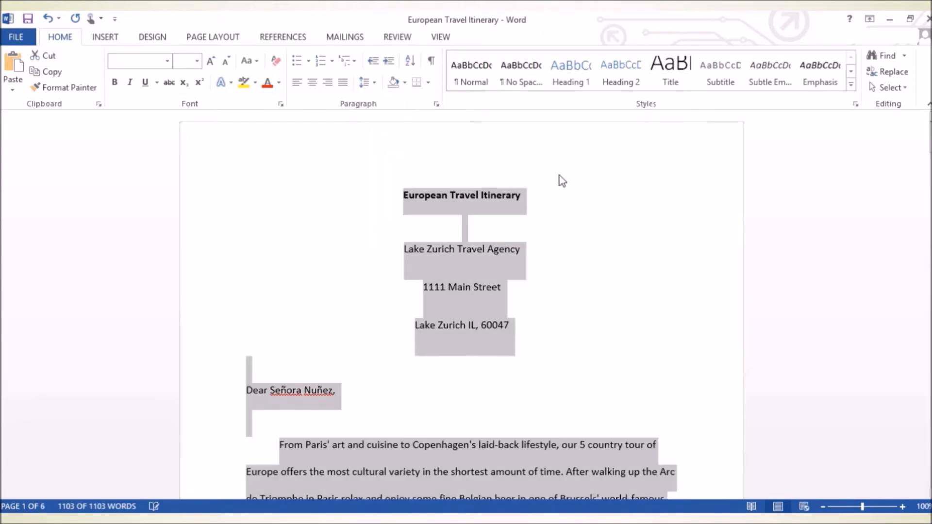
scroll(630, 198, down, 6)
scroll(628, 193, down, 5)
click(626, 194)
scroll(626, 193, down, 8)
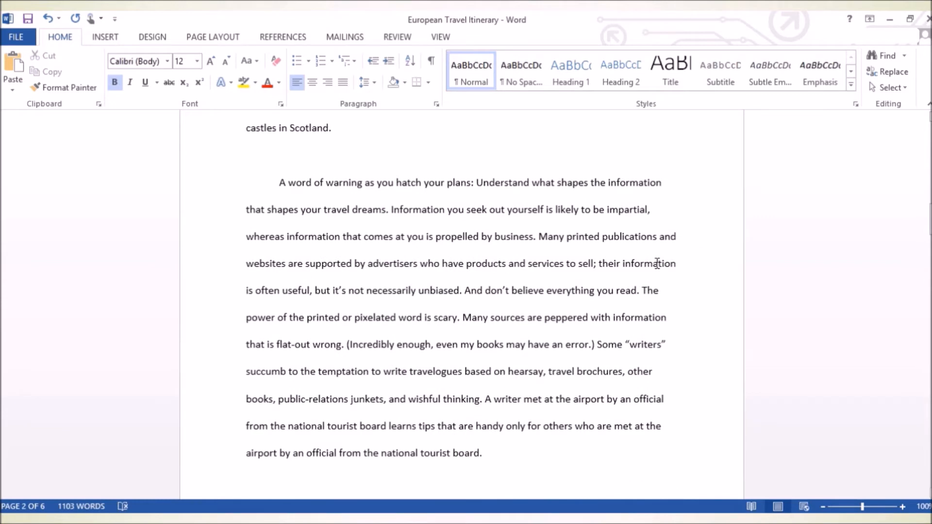
click(658, 263)
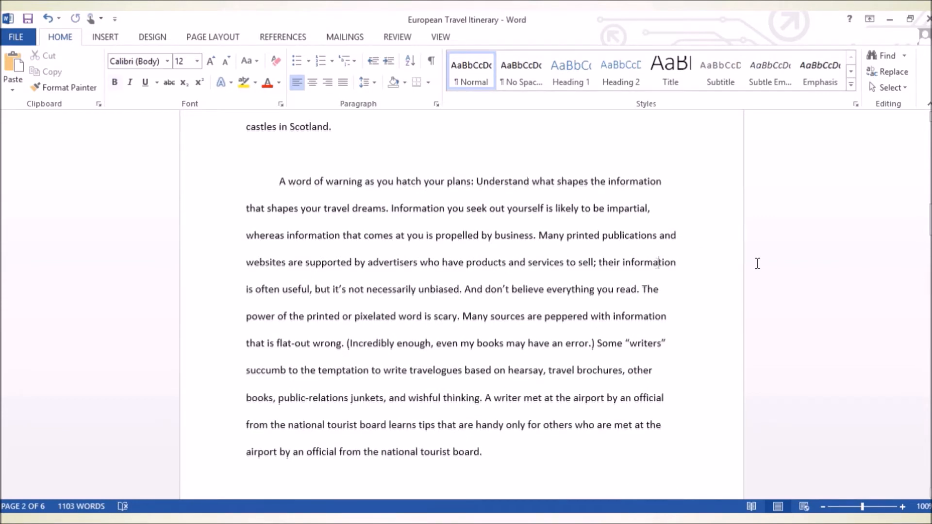
Set the line spacing of the entire document to Multiple at 4 and review the opening paragraphs
key(ctrl+a)
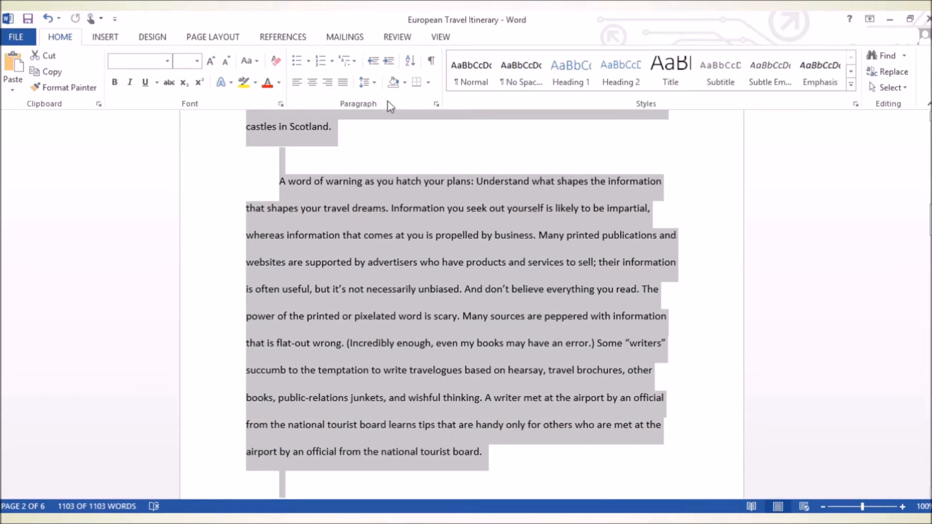
click(376, 83)
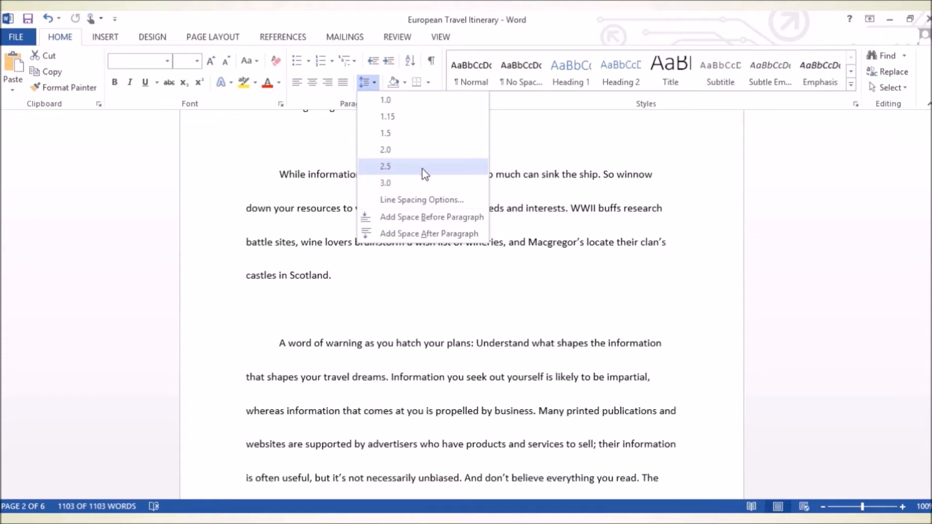
click(417, 200)
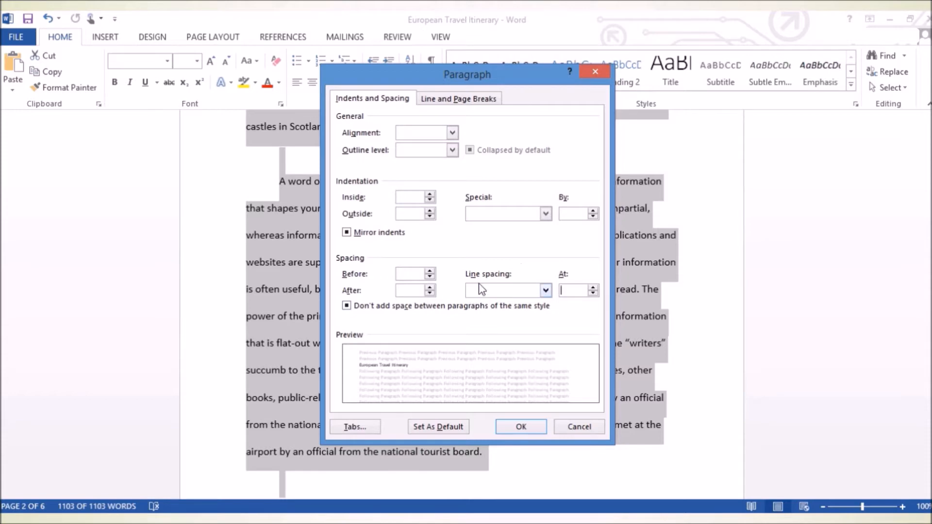
click(546, 291)
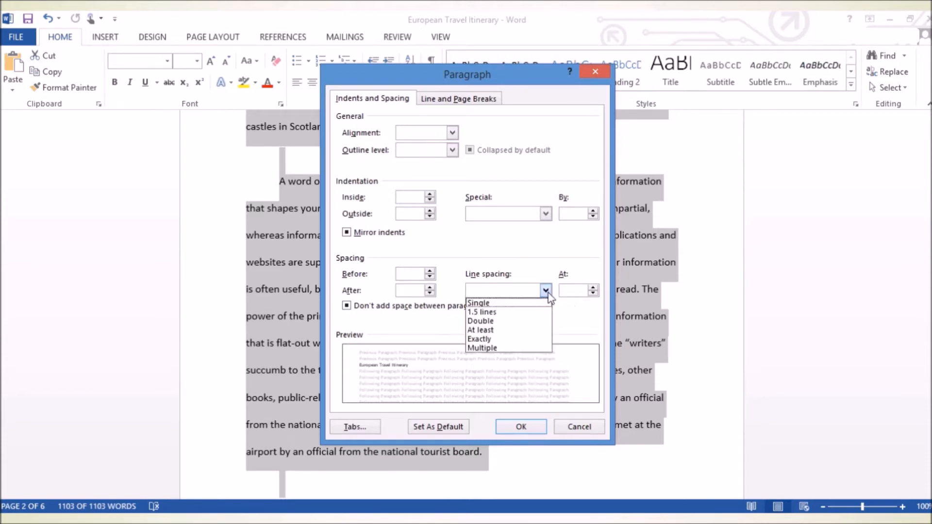
click(515, 348)
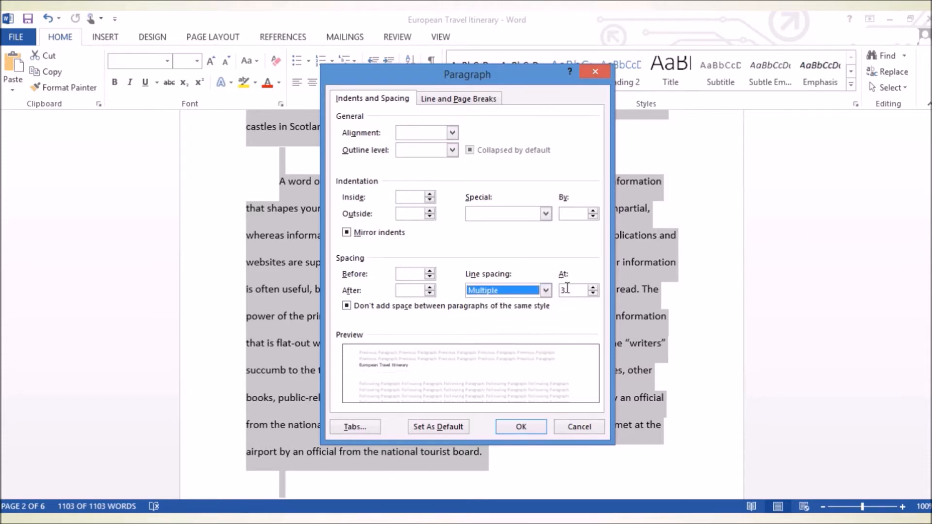
key(Tab)
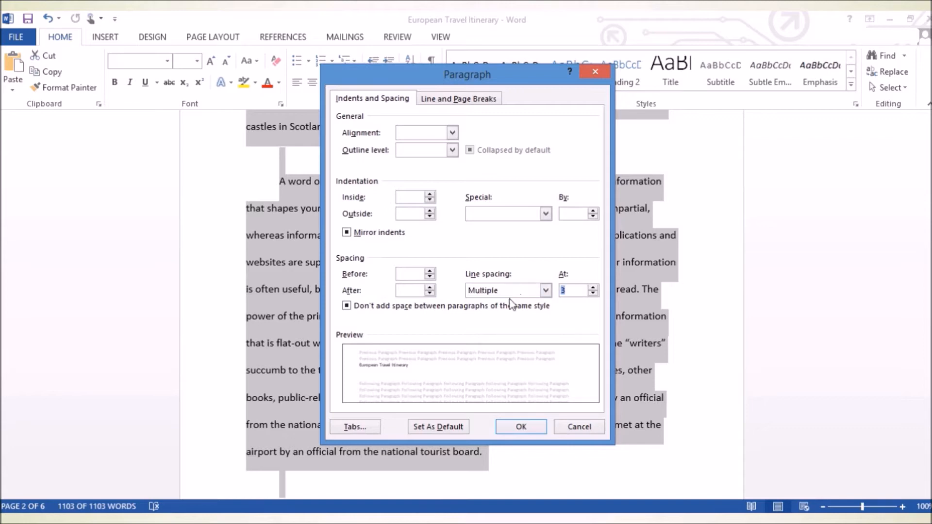
text(4)
click(528, 427)
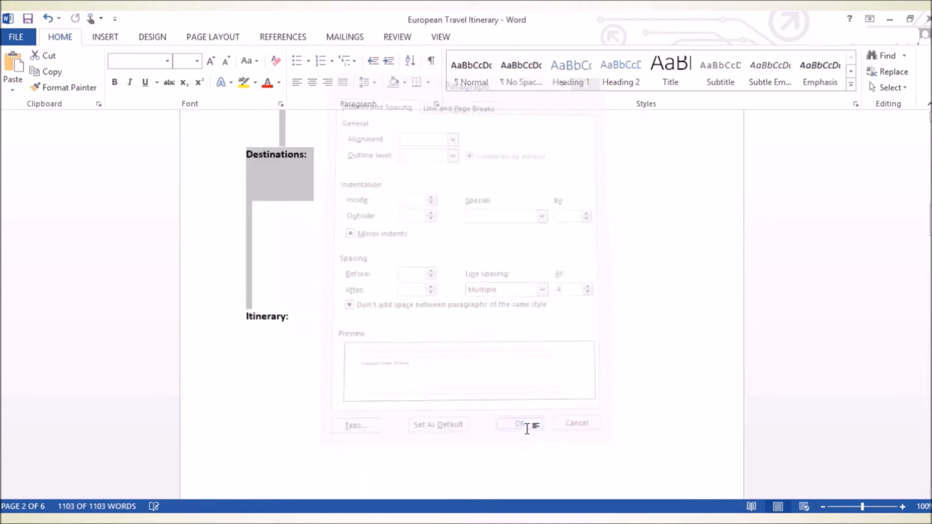
scroll(533, 349, up, 15)
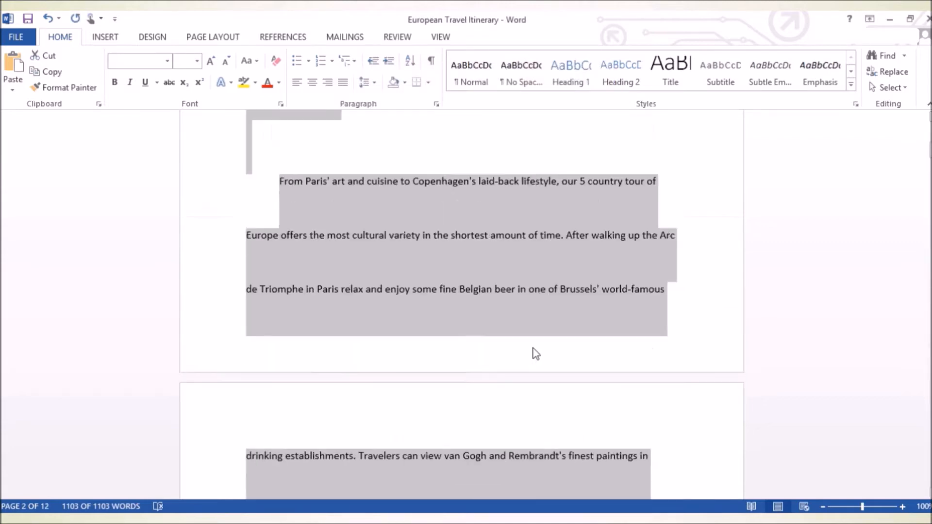
Undo the Multiple 4 and 2.0 line spacing changes on the entire document and deselect the text
scroll(536, 342, down, 8)
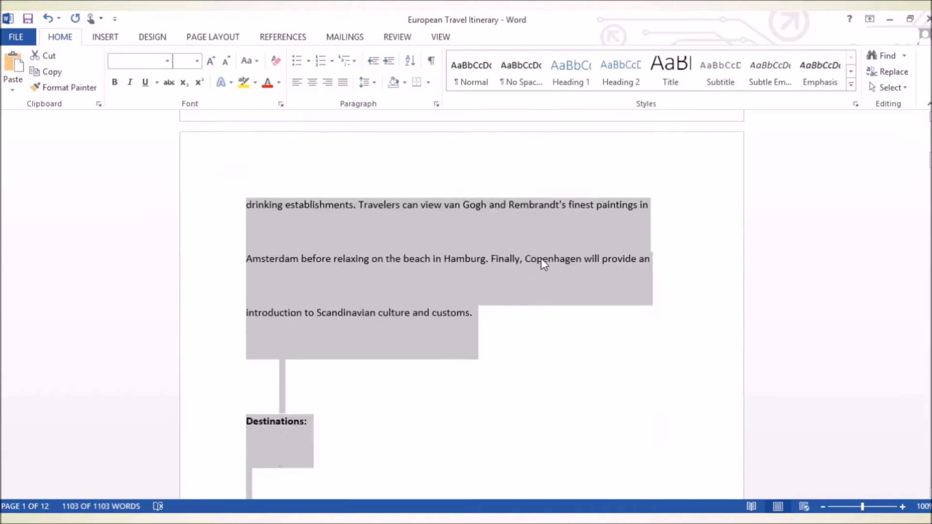
click(48, 19)
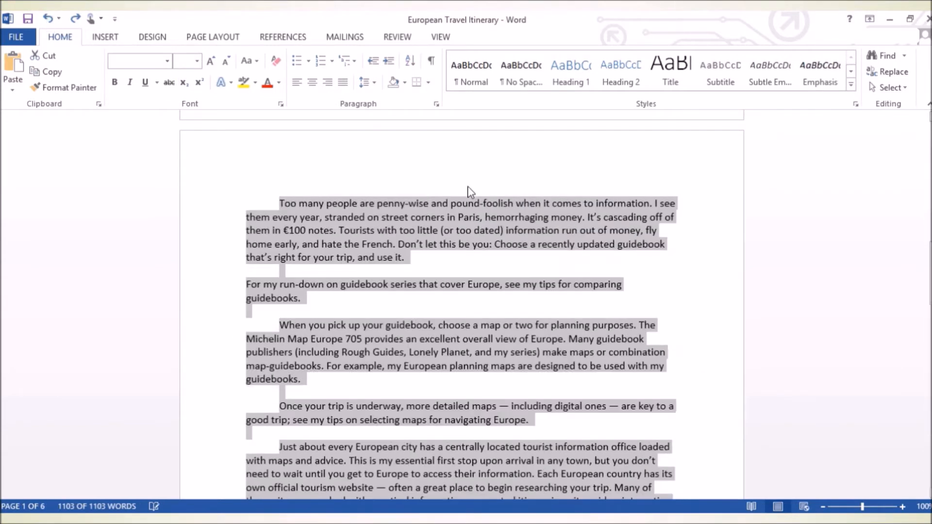
scroll(468, 185, up, 9)
scroll(461, 195, up, 7)
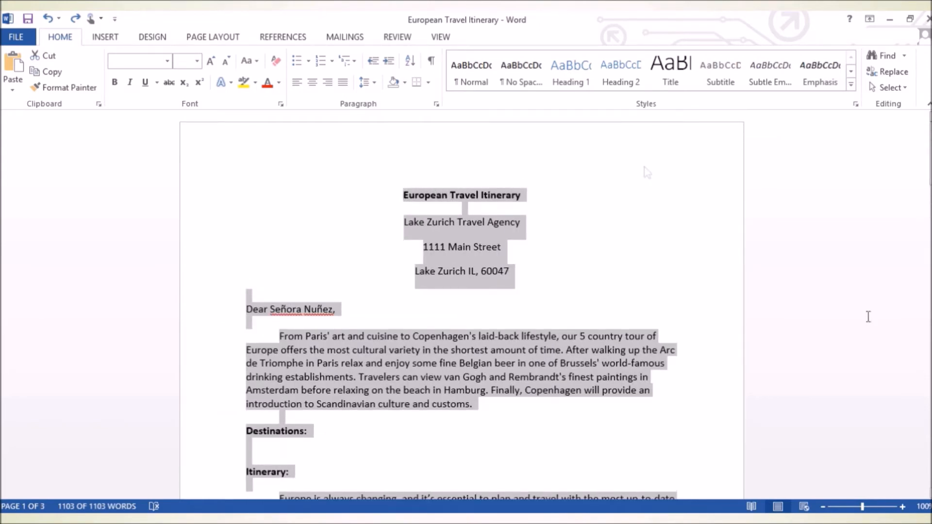
click(585, 260)
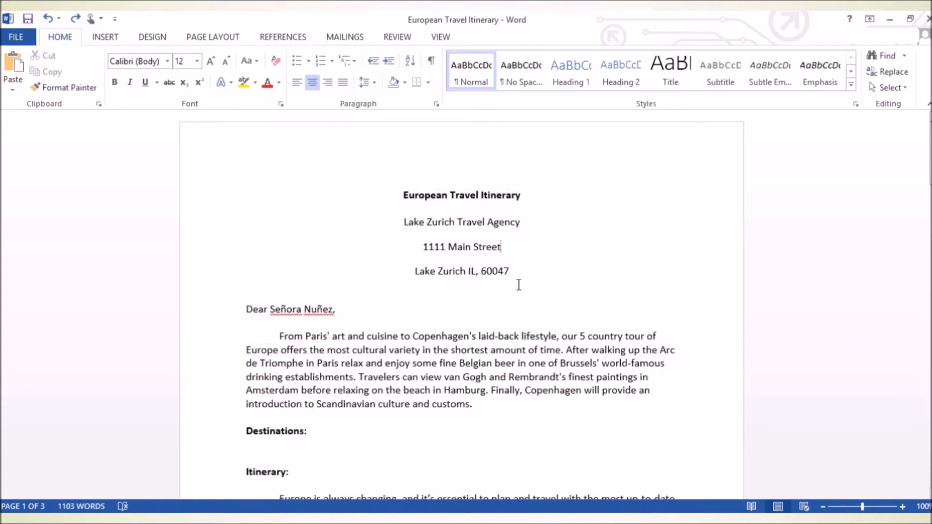
drag(524, 273, 375, 228)
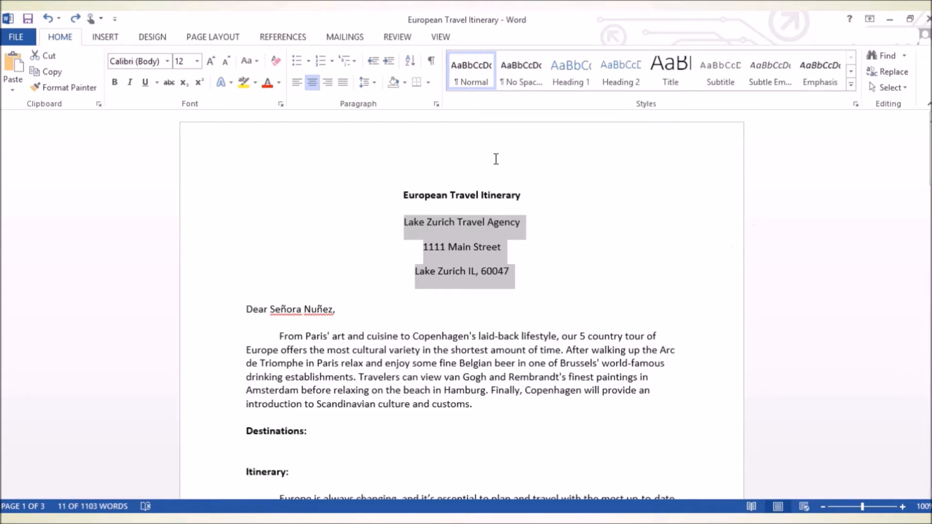
click(375, 81)
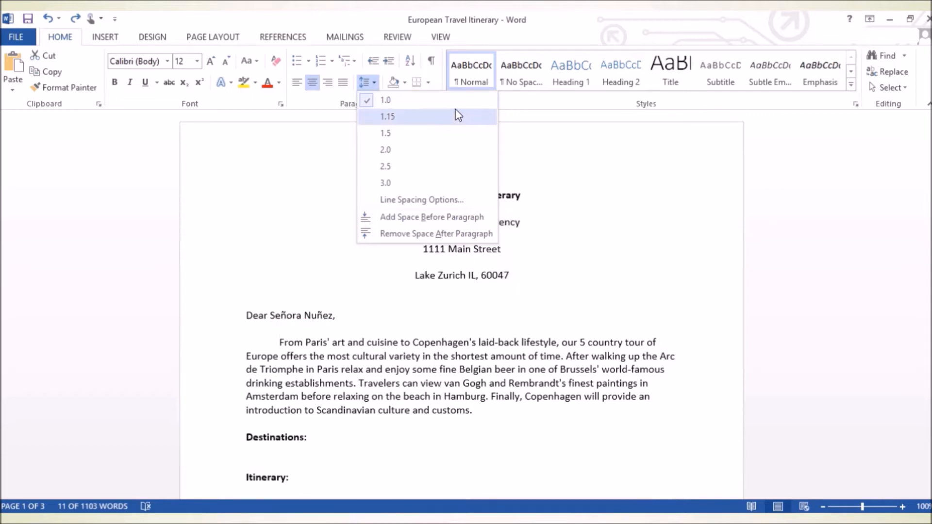
click(669, 243)
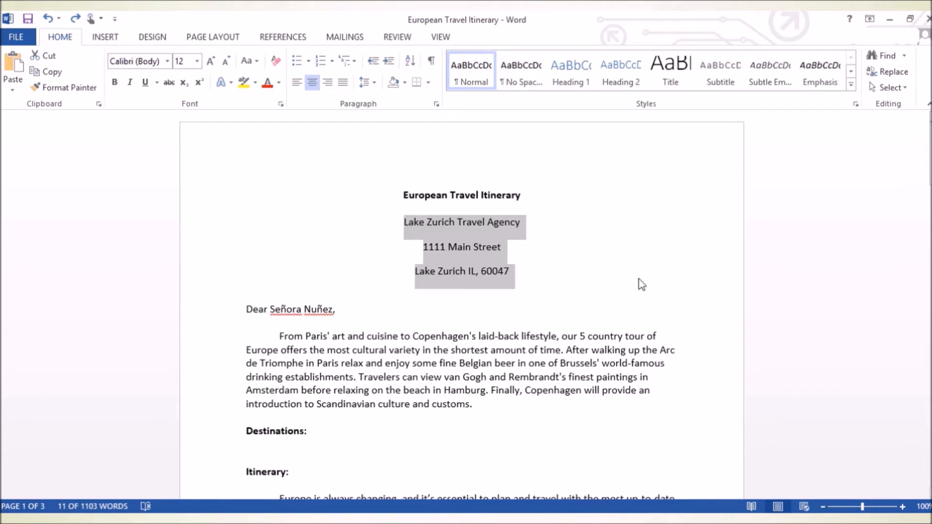
click(559, 230)
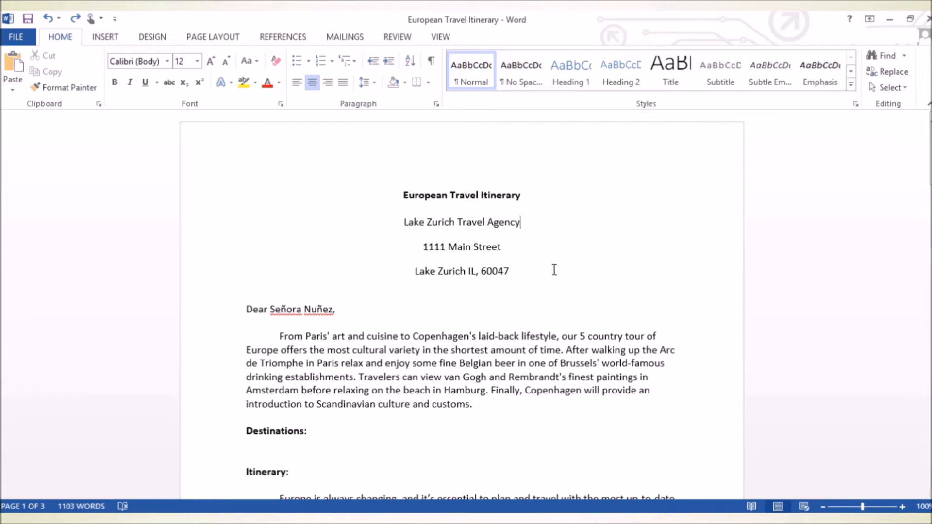
Remove the space after the paragraphs in the three travel agency name and address lines under the title
drag(517, 268, 385, 229)
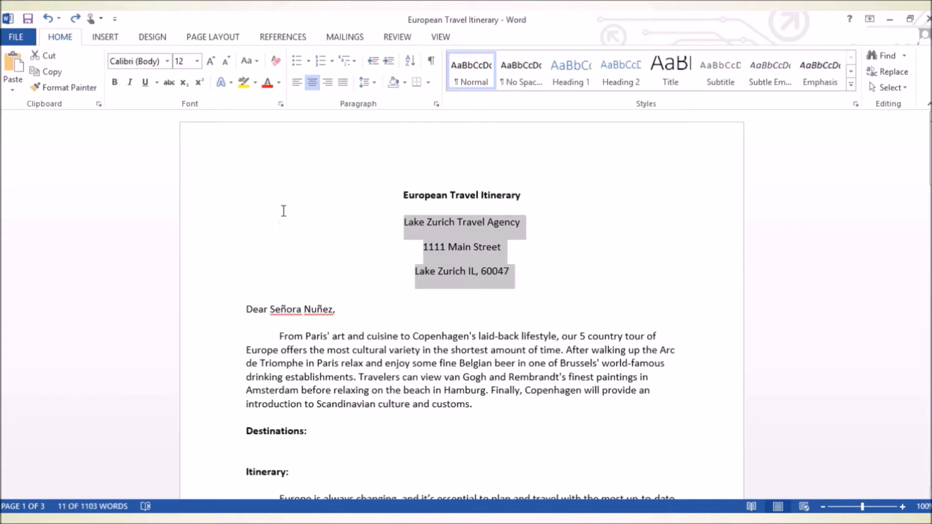
click(376, 86)
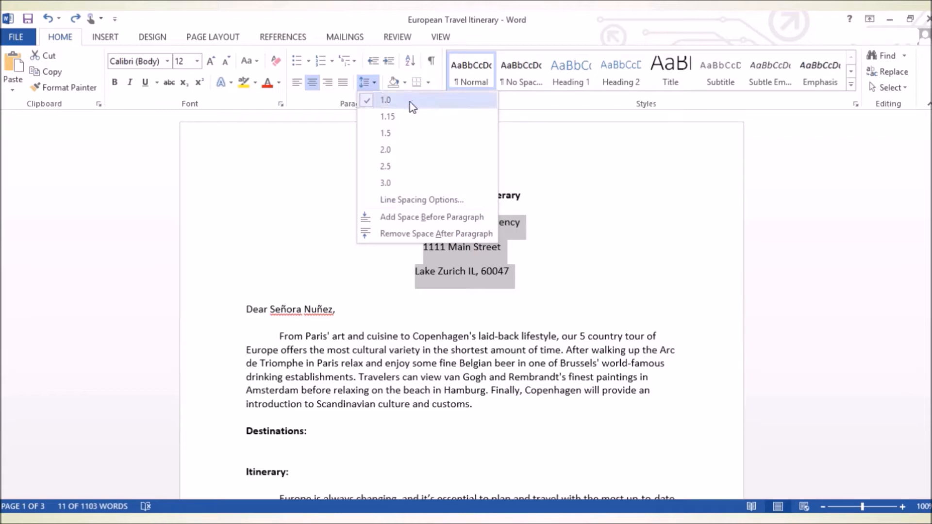
click(411, 234)
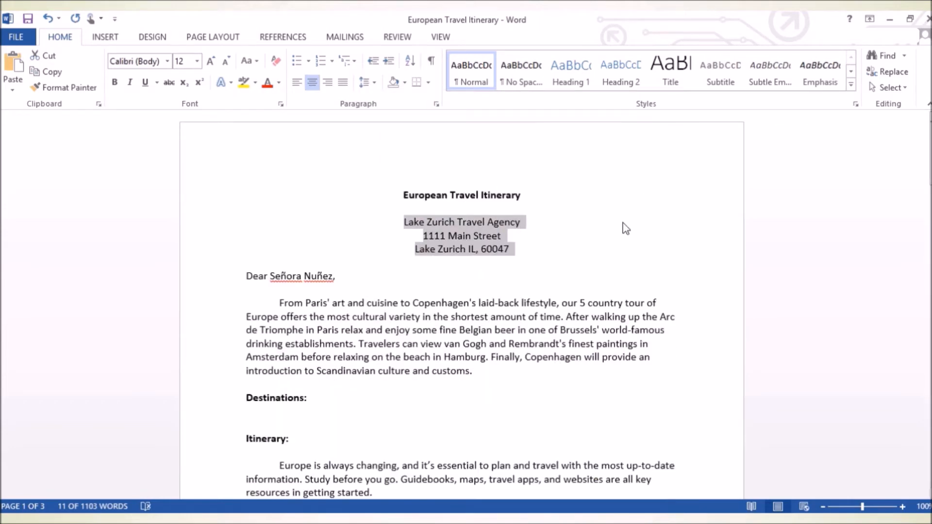
click(556, 225)
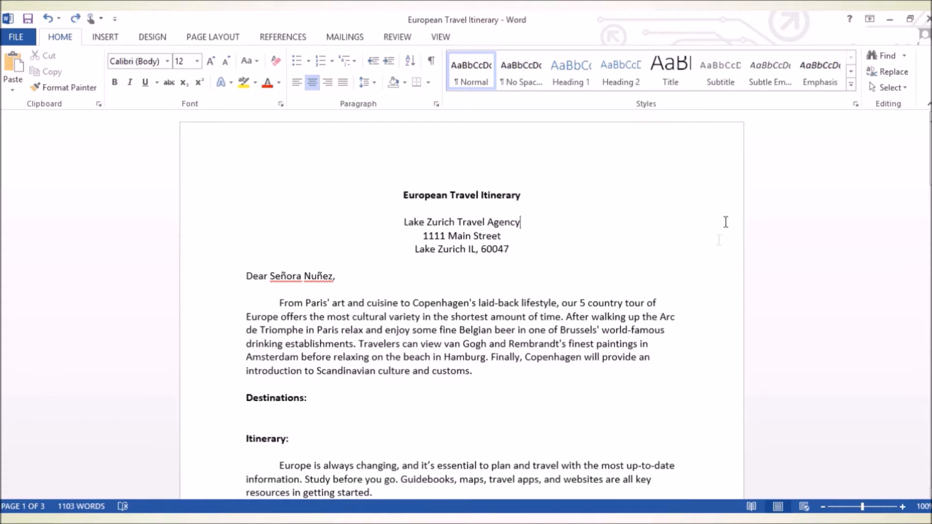
Apply the Narrow page margins, 0.5" on all sides, to the document and review the pages
click(239, 39)
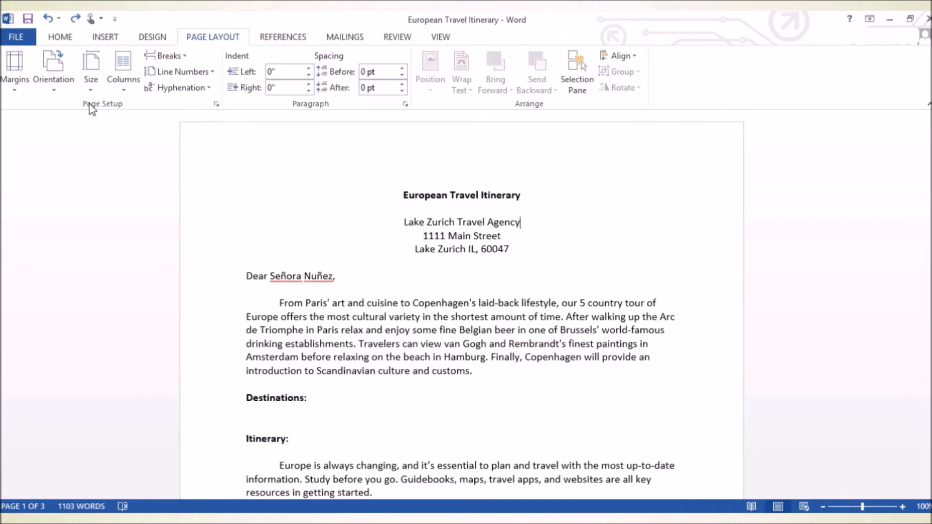
click(18, 91)
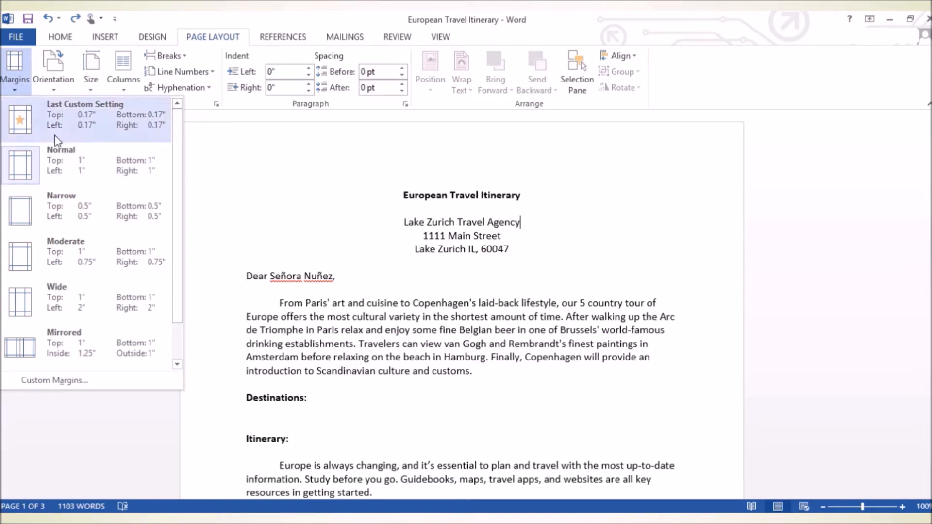
click(55, 205)
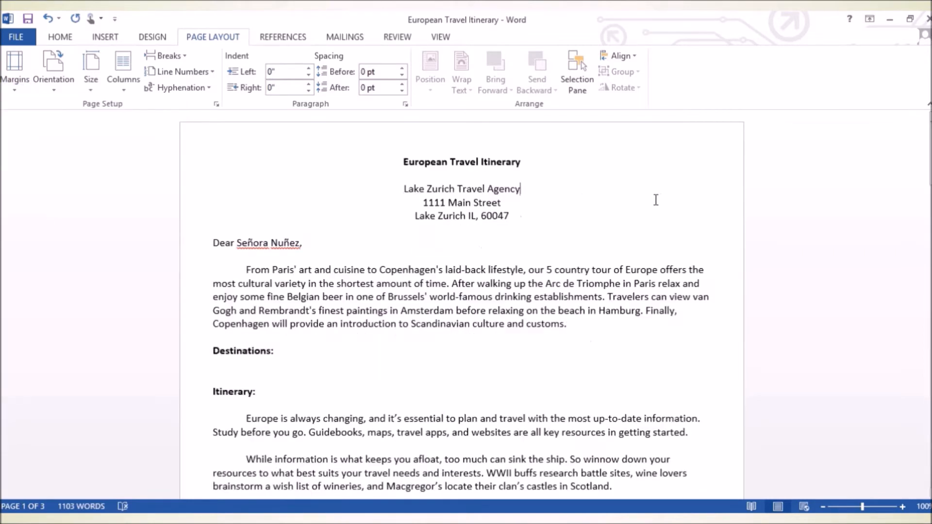
scroll(655, 200, down, 15)
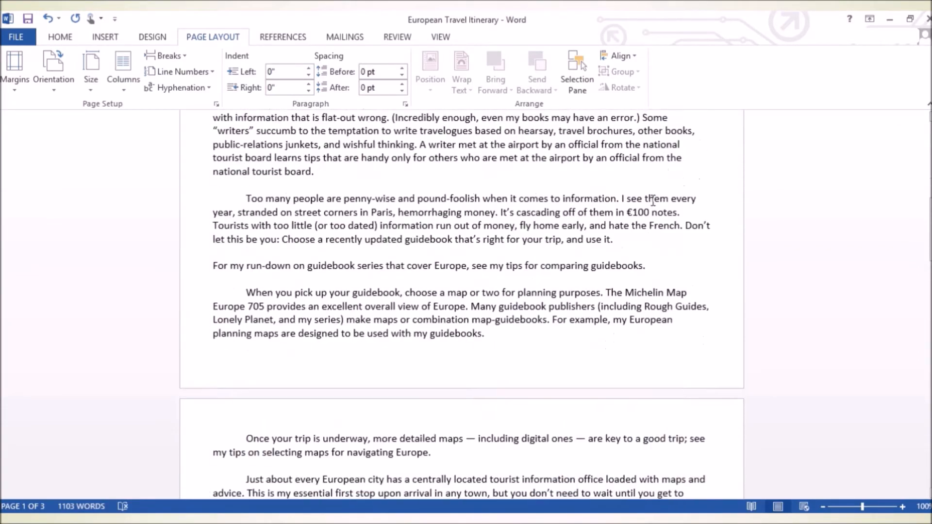
scroll(652, 201, down, 9)
scroll(648, 194, up, 20)
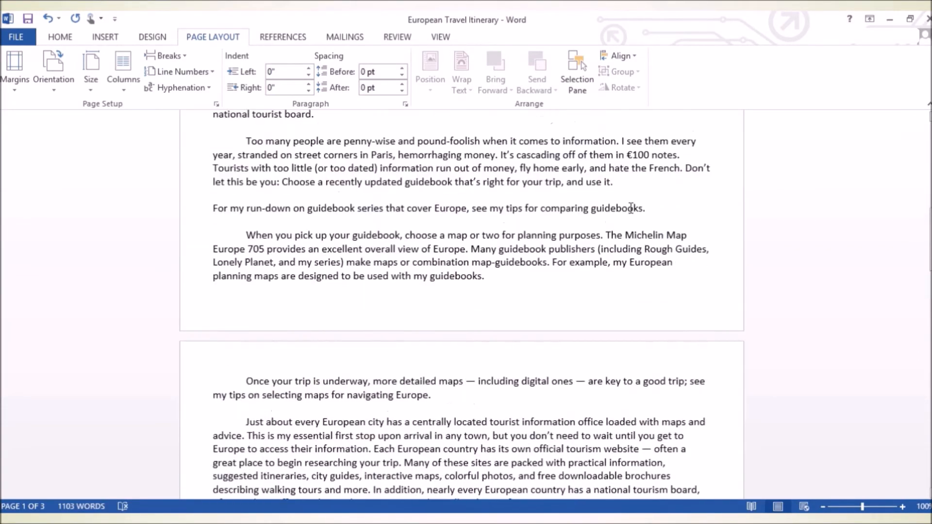
scroll(626, 208, up, 3)
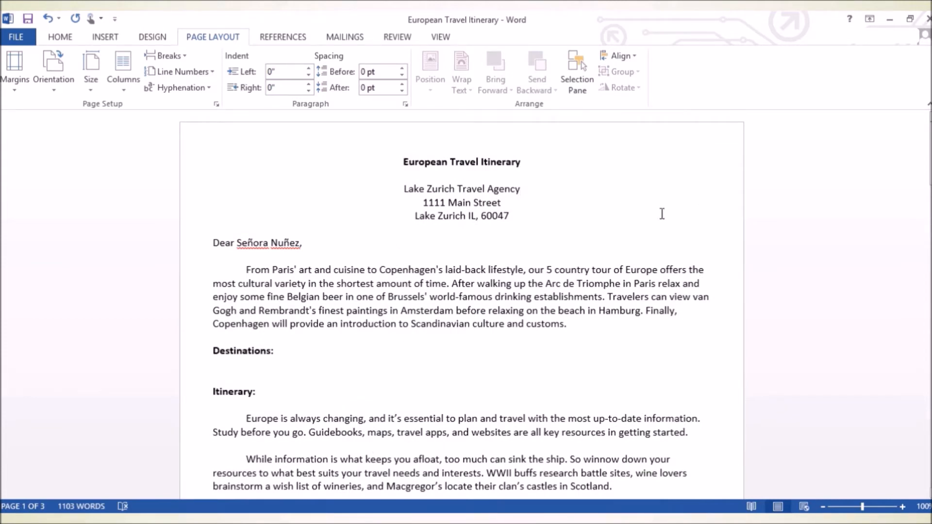
Apply the Wide page margins, 1" top and bottom and 2" left and right, and review the document to its end
click(26, 89)
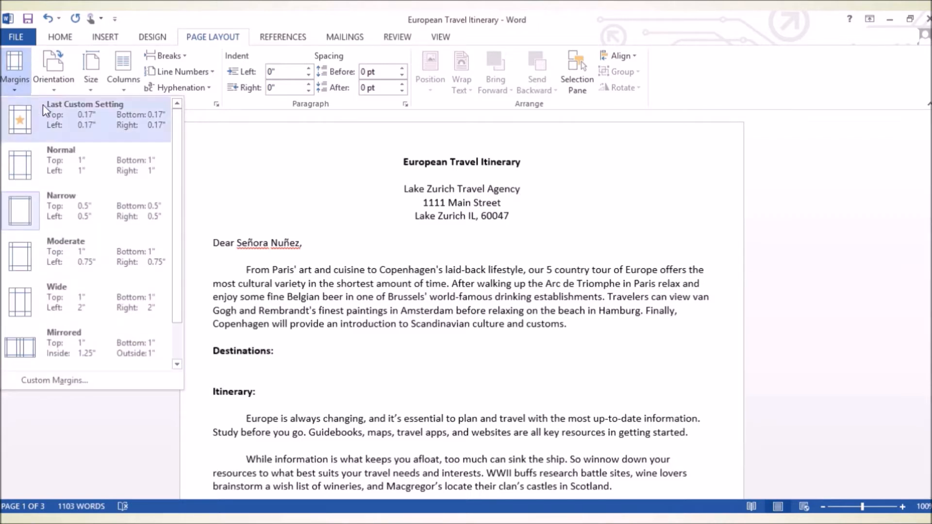
click(92, 286)
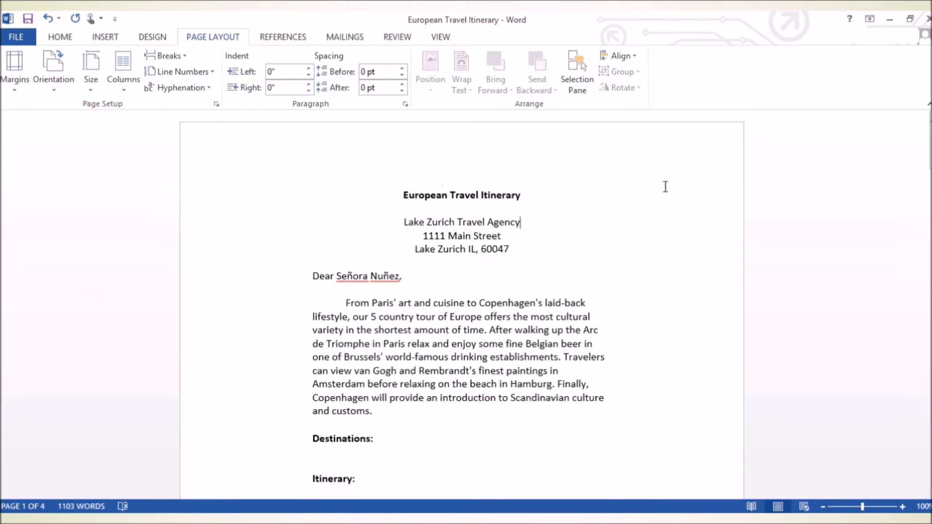
scroll(665, 185, down, 10)
scroll(665, 185, down, 20)
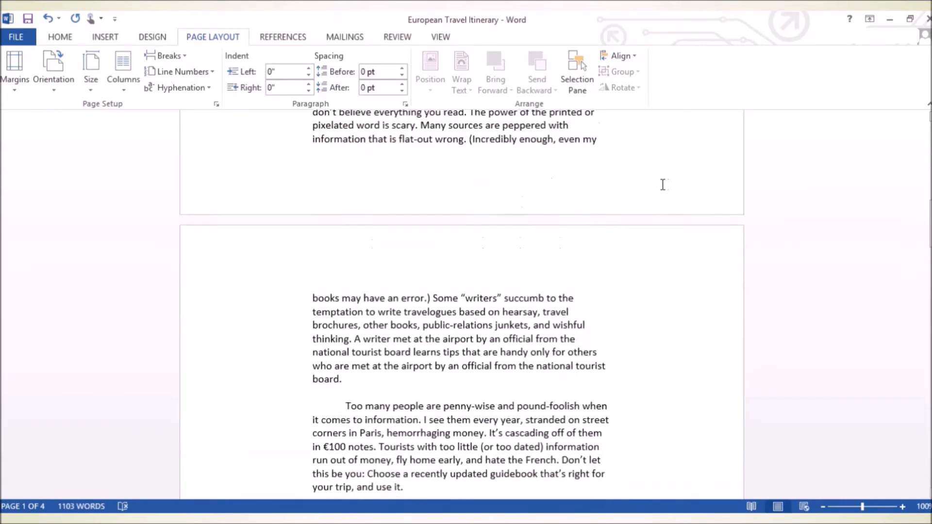
scroll(651, 189, down, 20)
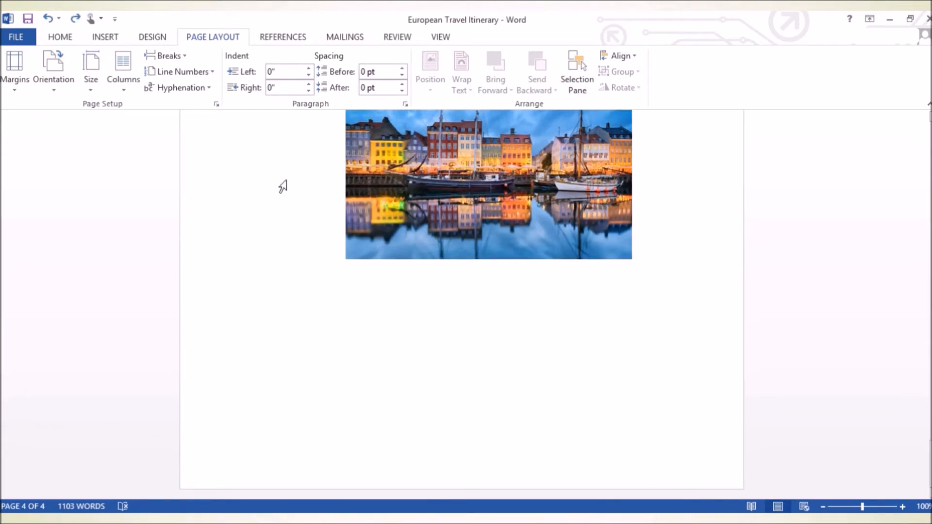
Open the custom margin settings and raise the top margin to 1.5"
click(19, 90)
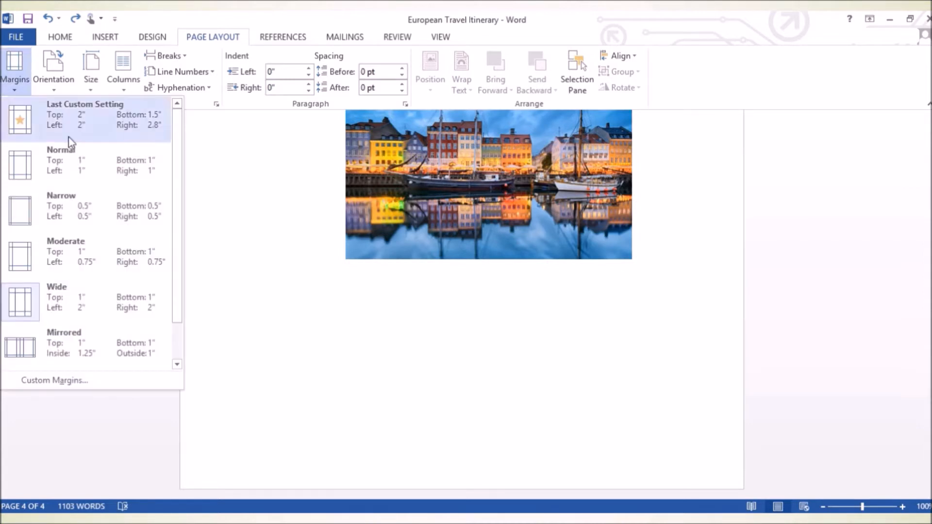
click(73, 383)
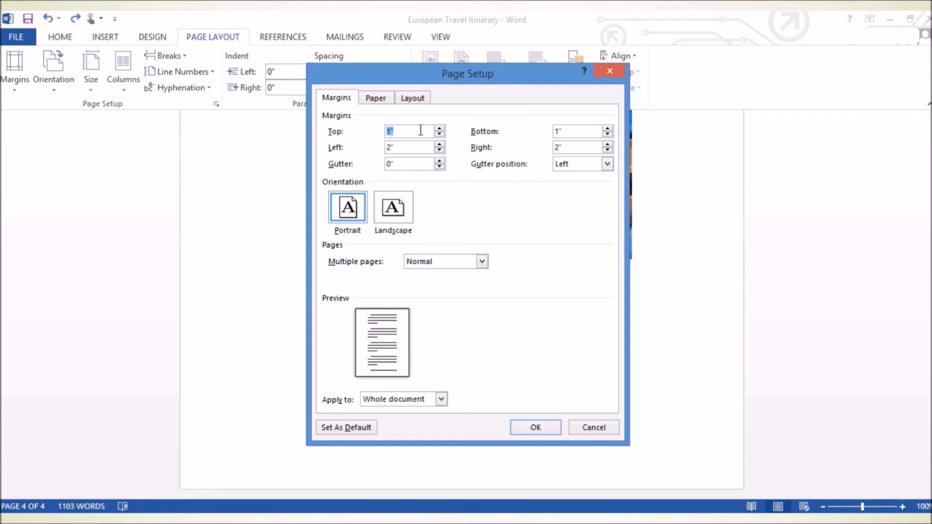
click(440, 128)
click(439, 129)
click(439, 128)
click(439, 129)
click(439, 129)
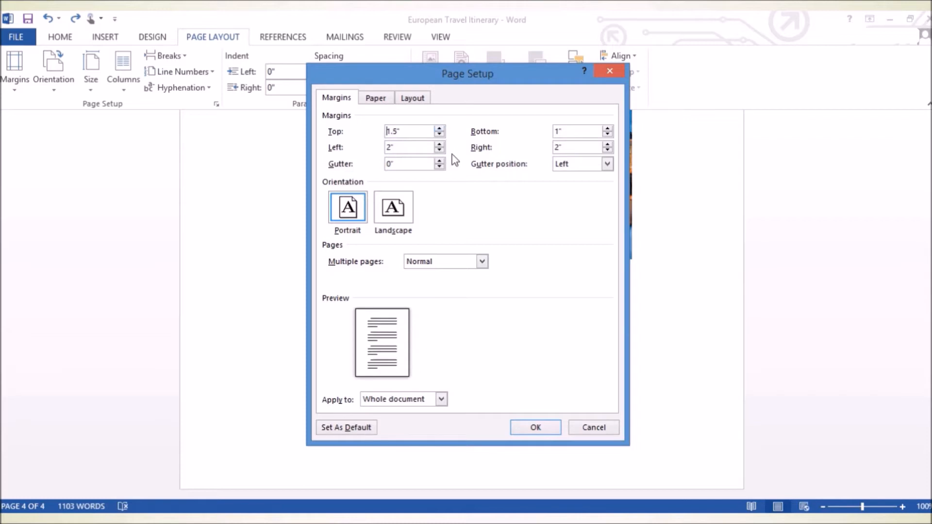
Set the bottom margin to 3" and the right margin to 2.8", apply them to the whole document and review the pages
drag(571, 131, 509, 130)
text(3)
click(412, 145)
click(607, 144)
click(606, 143)
click(607, 144)
click(607, 143)
click(607, 144)
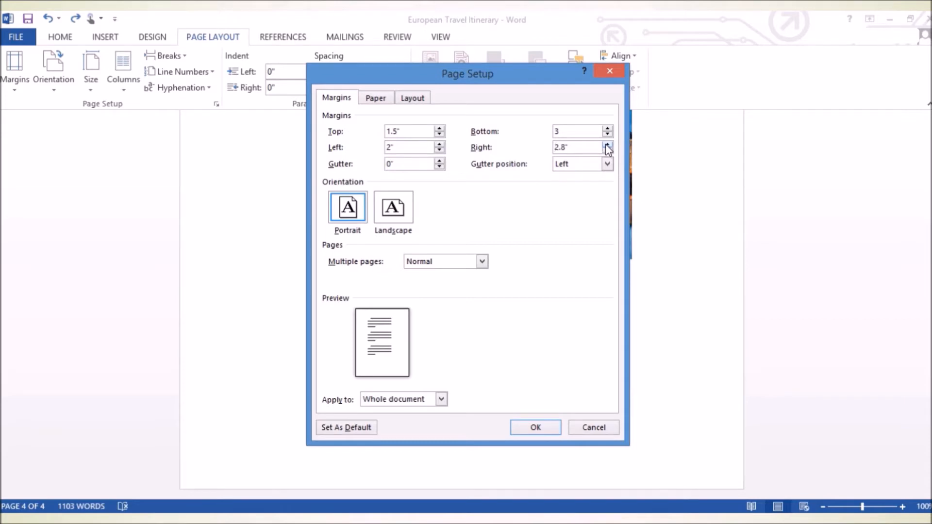
click(535, 427)
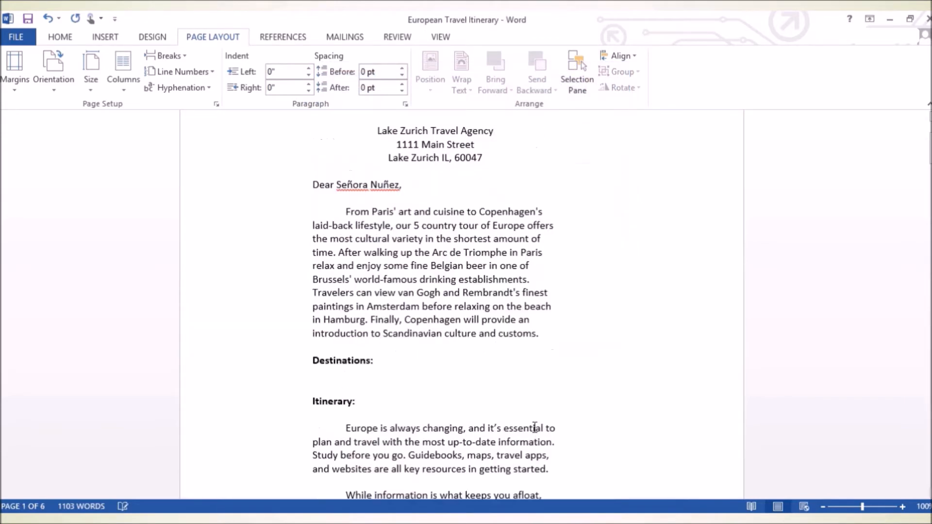
scroll(579, 243, down, 3)
scroll(580, 244, down, 20)
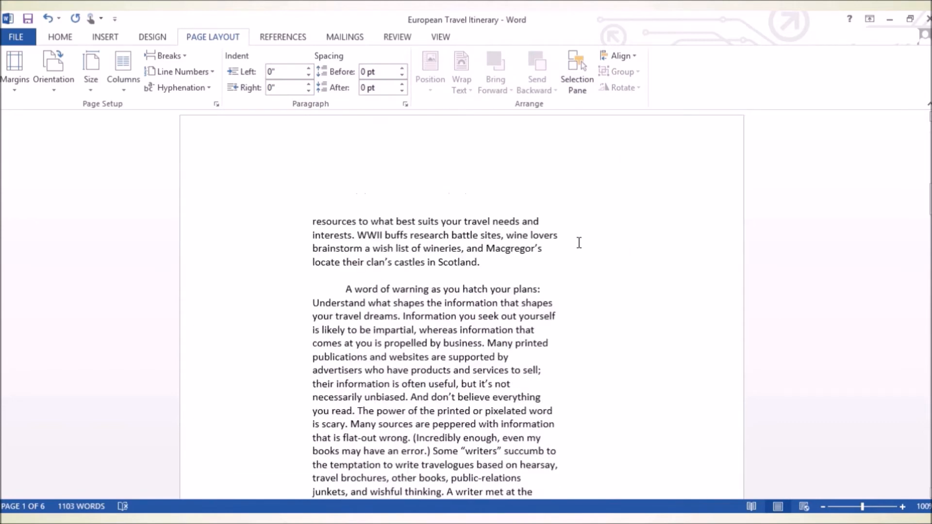
scroll(579, 243, down, 20)
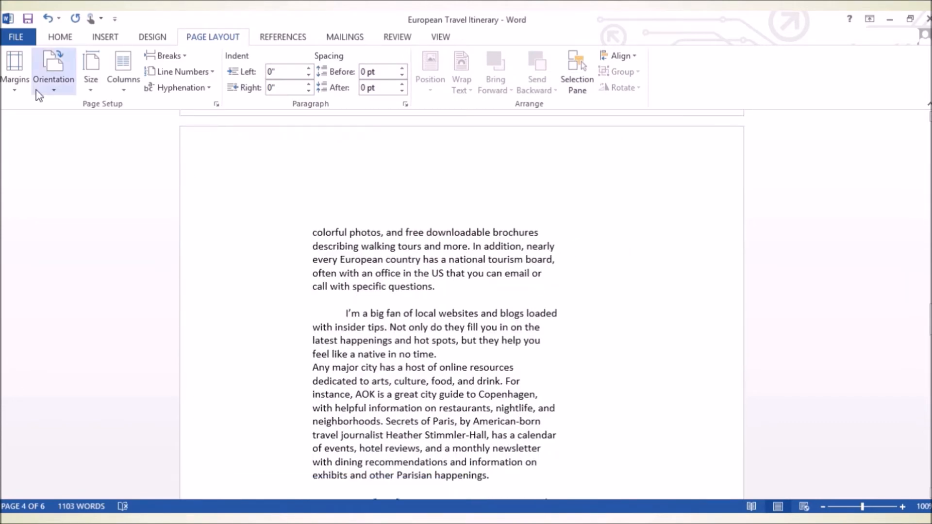
Apply the Normal page margins, 1" on all sides, to the document
click(8, 88)
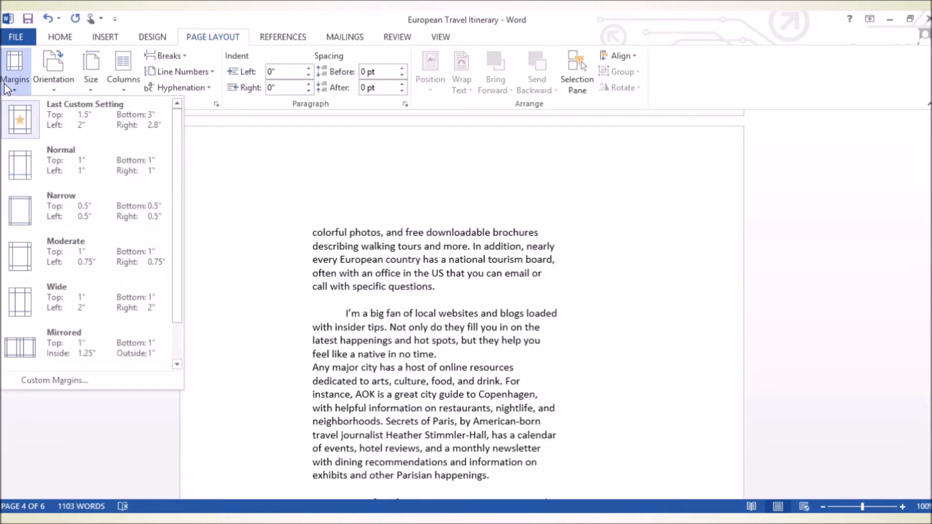
click(96, 165)
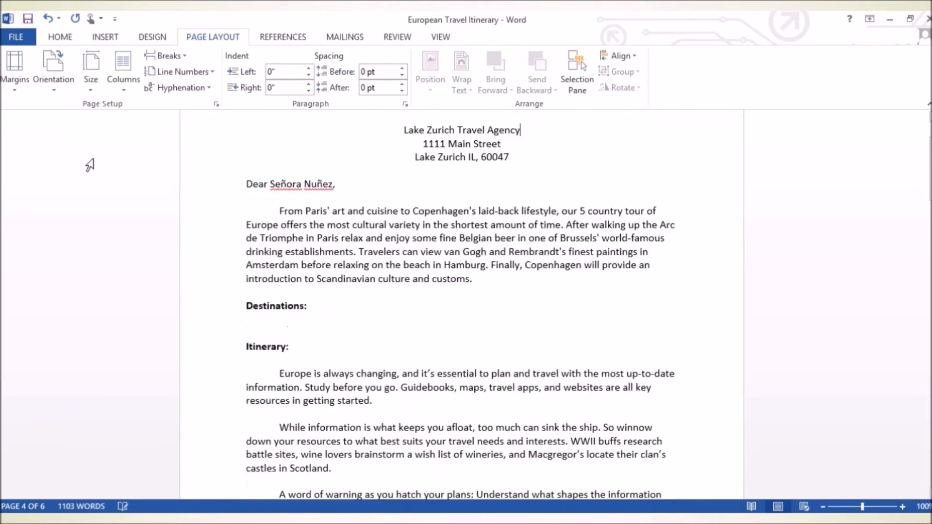
Open the custom margin settings and check the gutter position options, keeping the position at Left
click(10, 72)
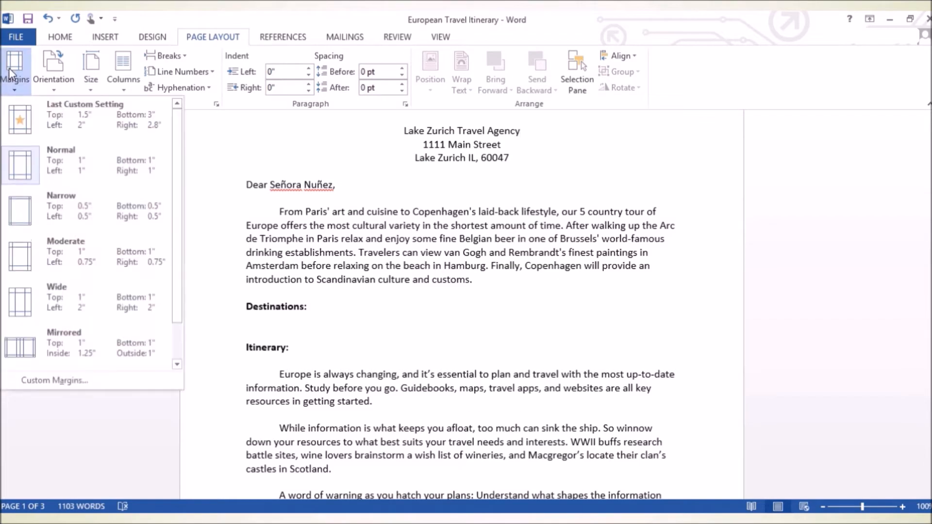
click(111, 382)
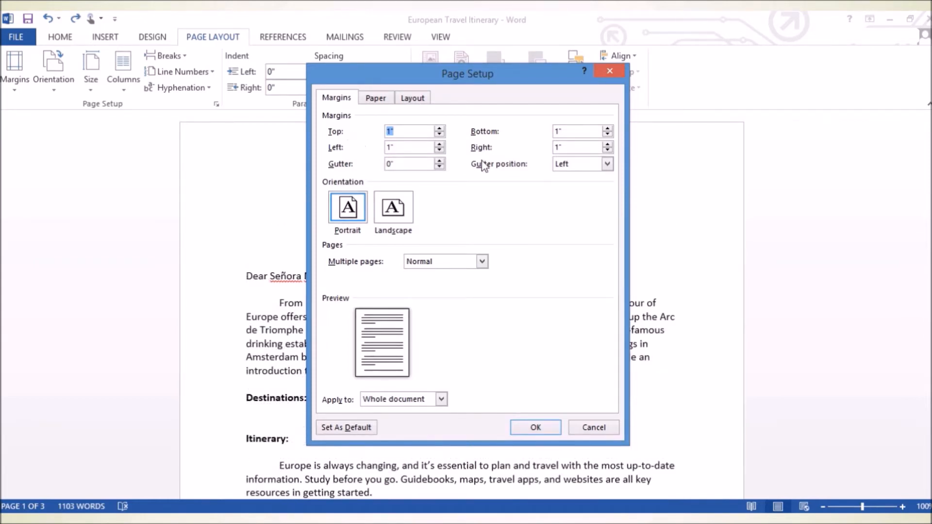
click(609, 166)
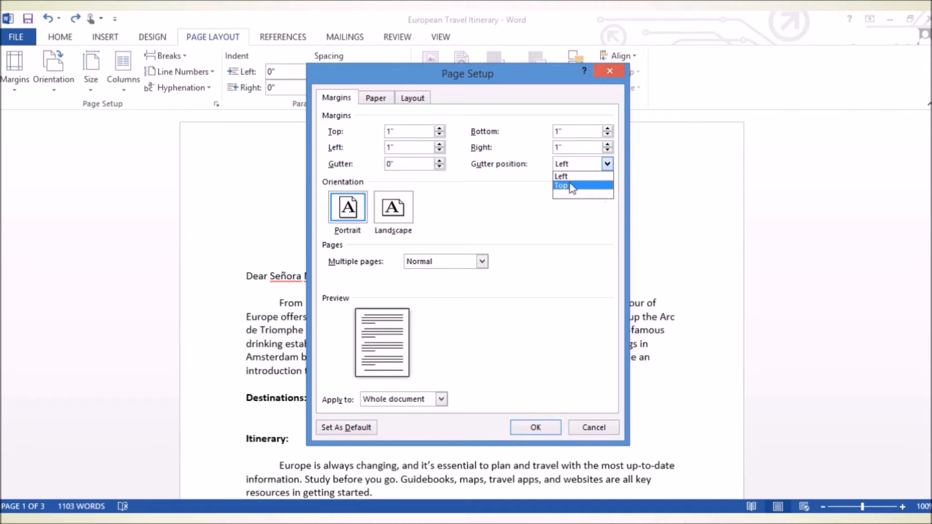
click(463, 164)
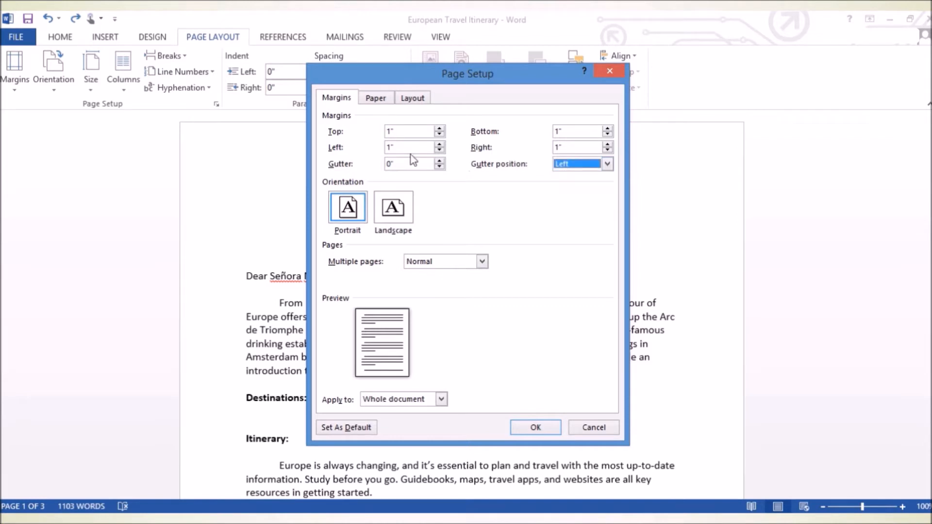
Apply a left gutter of about 2" to the whole document, review the pages and undo the gutter
click(440, 160)
click(440, 161)
click(439, 161)
click(440, 161)
click(440, 161)
click(440, 160)
click(440, 160)
click(440, 161)
click(440, 161)
click(440, 160)
click(440, 161)
click(439, 160)
click(439, 161)
click(439, 160)
click(439, 161)
click(440, 161)
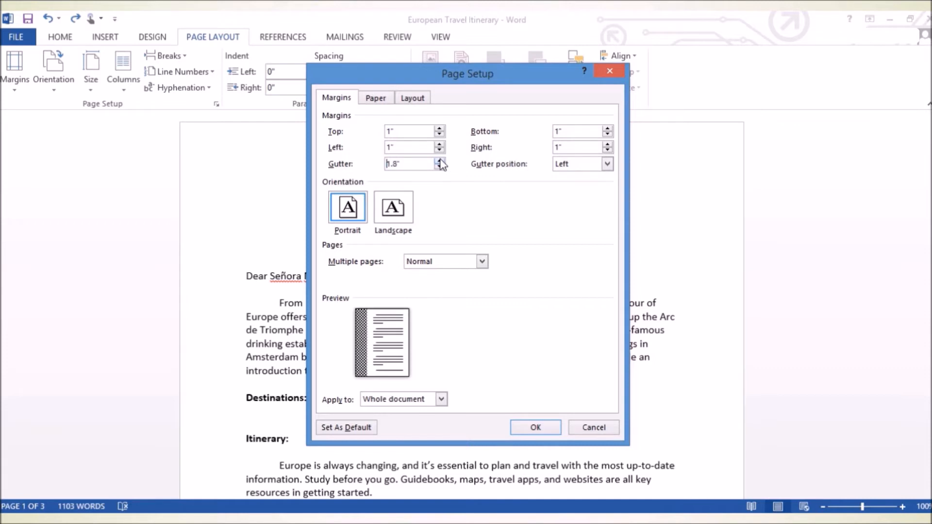
click(440, 160)
click(535, 428)
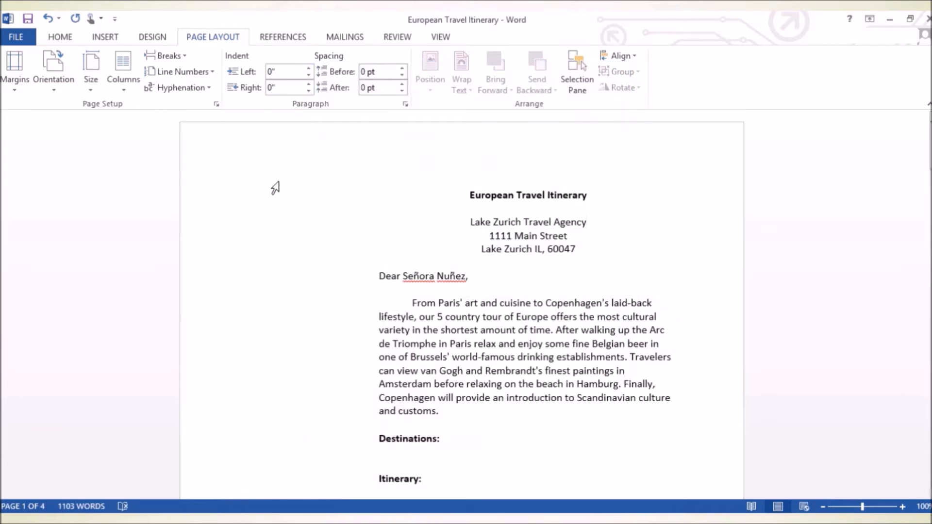
scroll(275, 187, down, 10)
scroll(275, 188, up, 10)
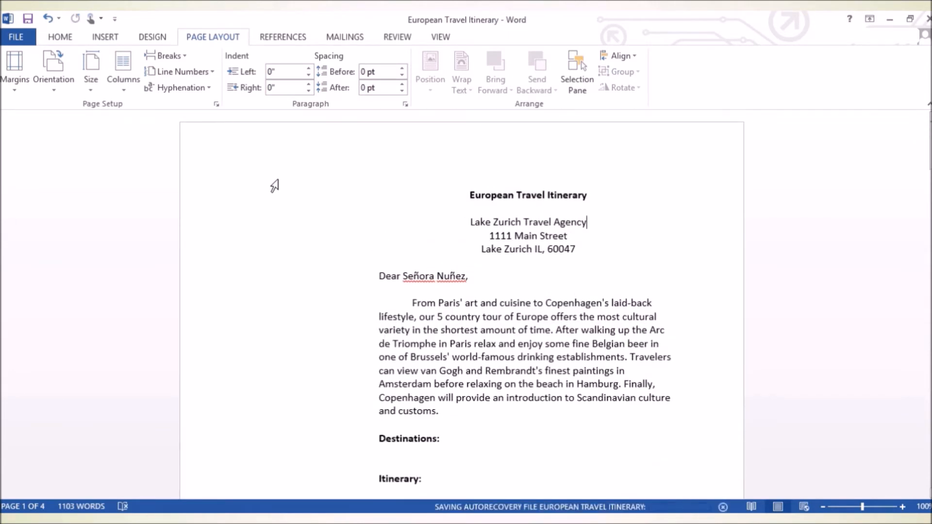
click(47, 20)
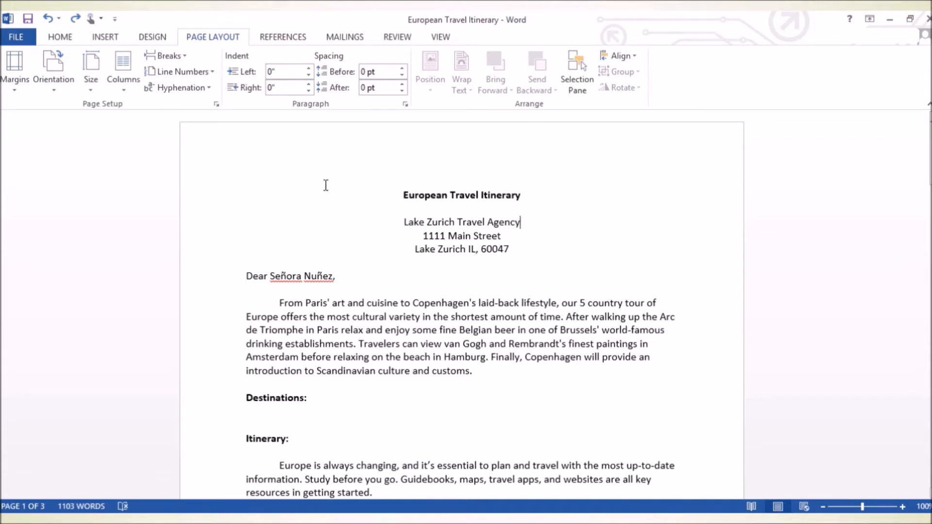
Lay out the entire document text in two columns and review the pages
key(ctrl+a)
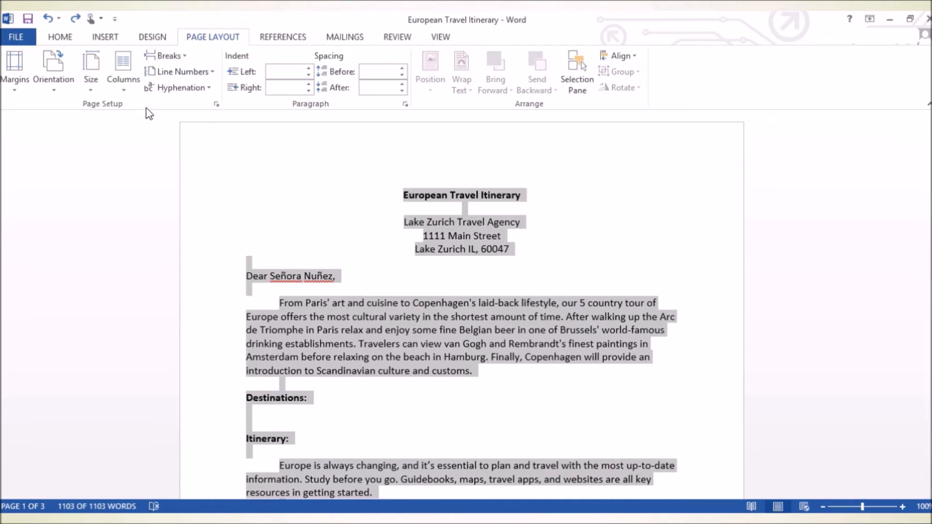
click(125, 90)
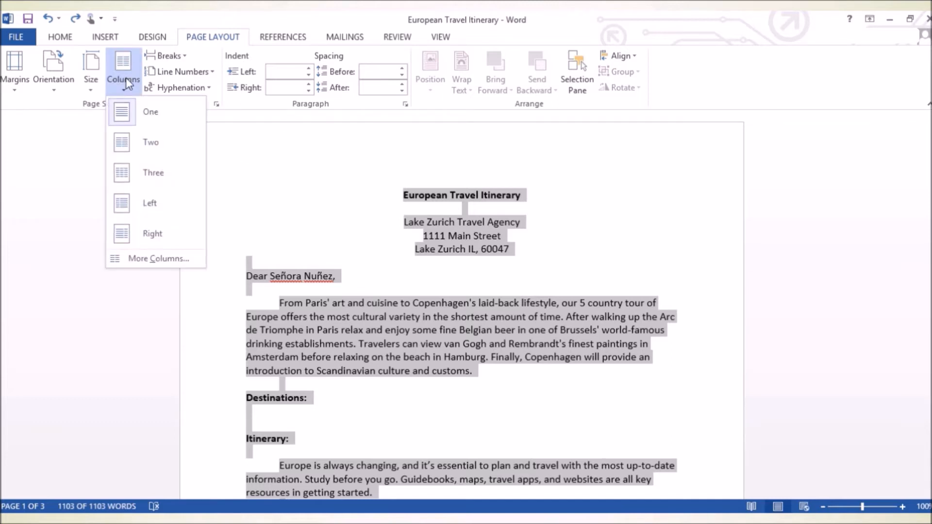
click(156, 144)
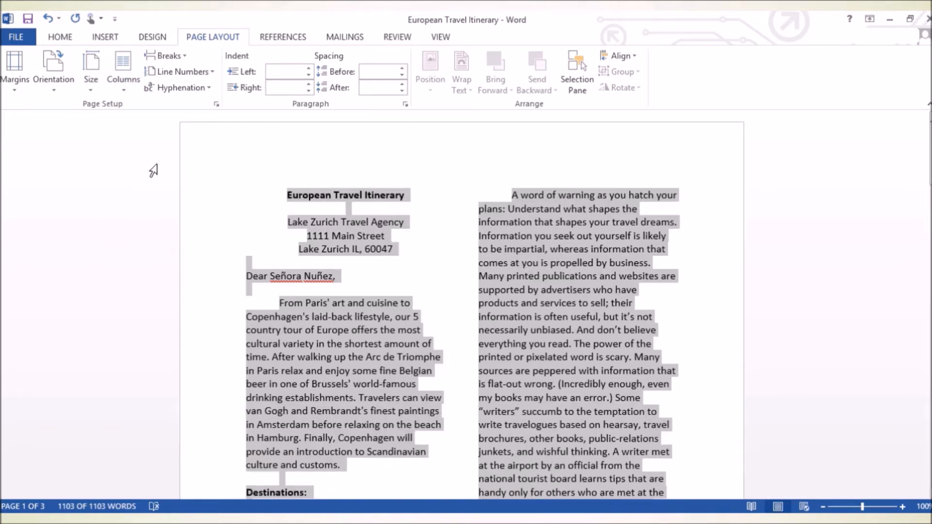
scroll(479, 180, down, 8)
scroll(475, 183, down, 7)
scroll(461, 187, up, 15)
Change the selected document text to three columns and review the pages
click(123, 80)
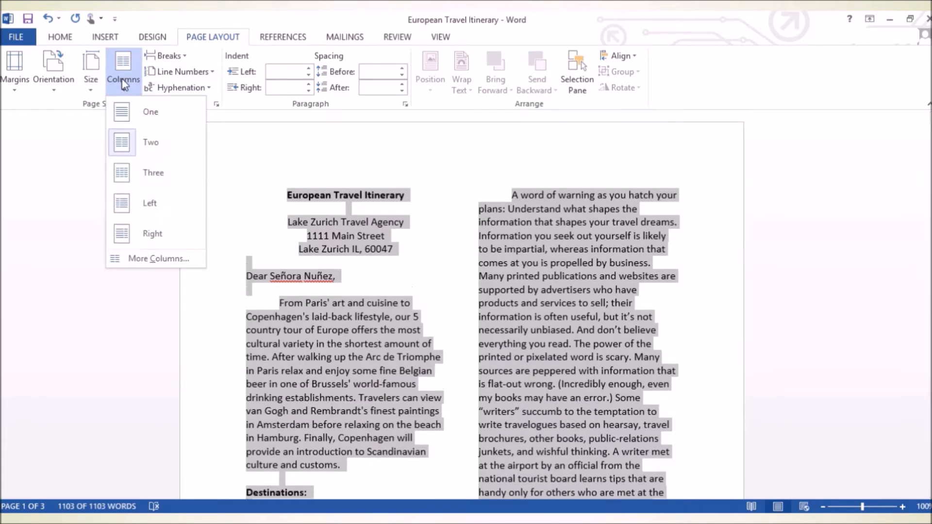
click(165, 176)
scroll(438, 168, down, 4)
scroll(438, 167, down, 10)
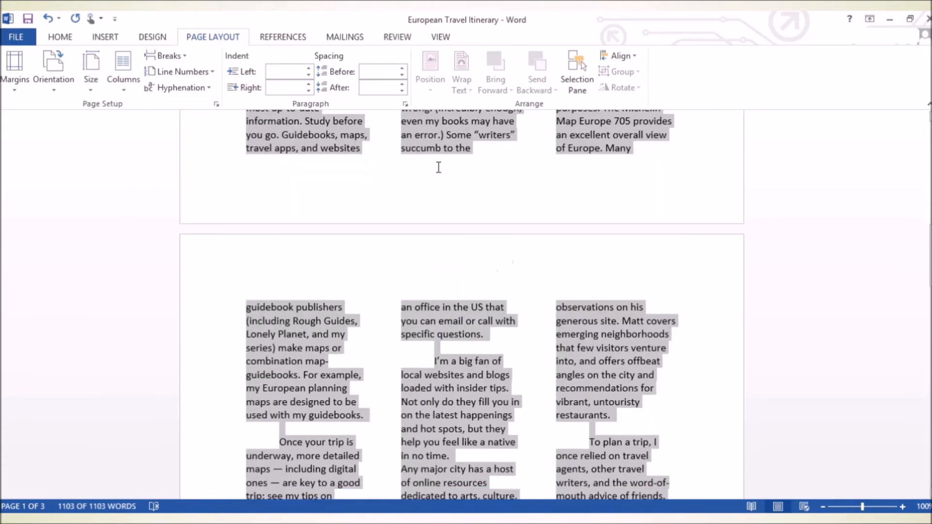
scroll(435, 167, up, 11)
scroll(435, 167, up, 3)
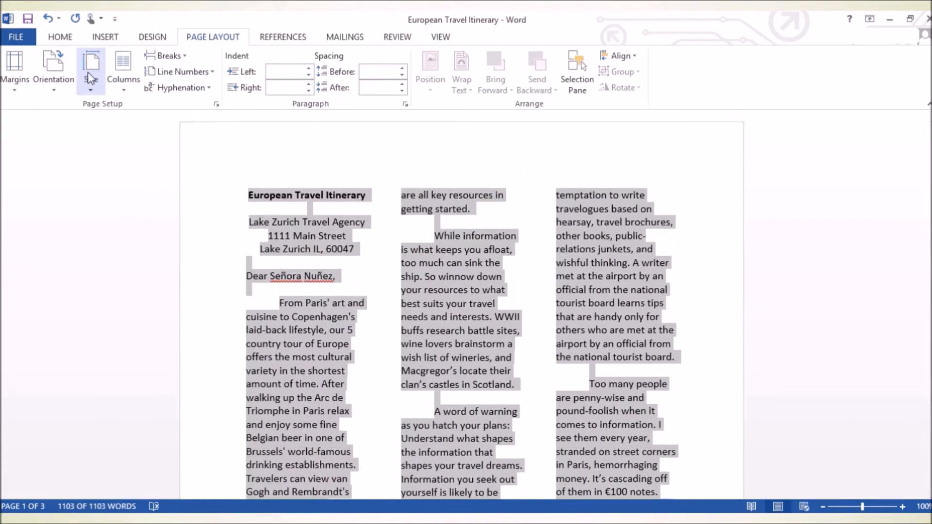
Return the whole document text to a single column and deselect it
click(119, 73)
click(251, 131)
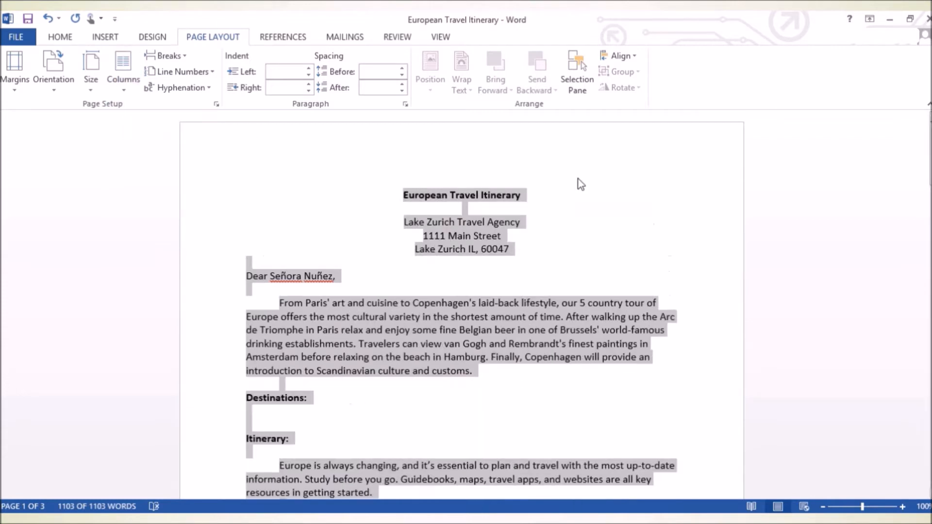
click(579, 180)
Lay out only the paragraph starting "A word of warning as you hatch your plans" in two columns and review it
scroll(579, 179, down, 7)
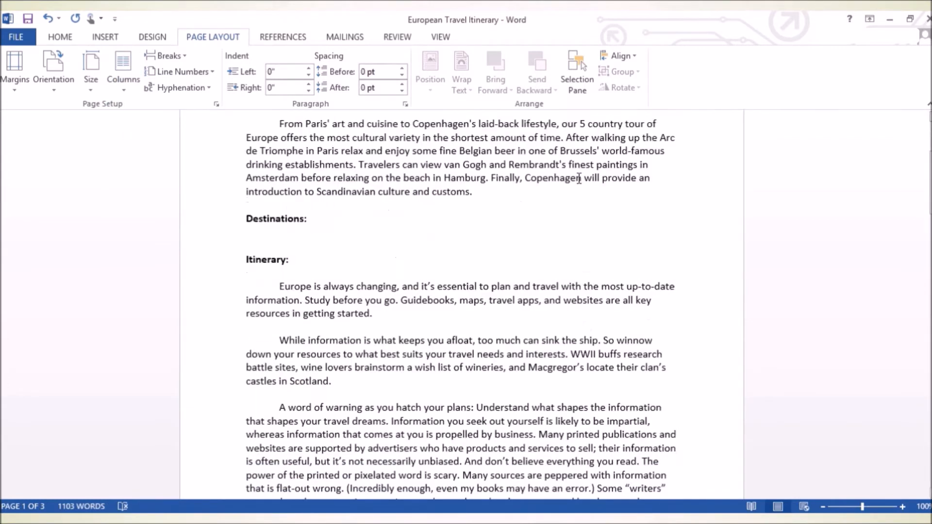
scroll(522, 262, down, 2)
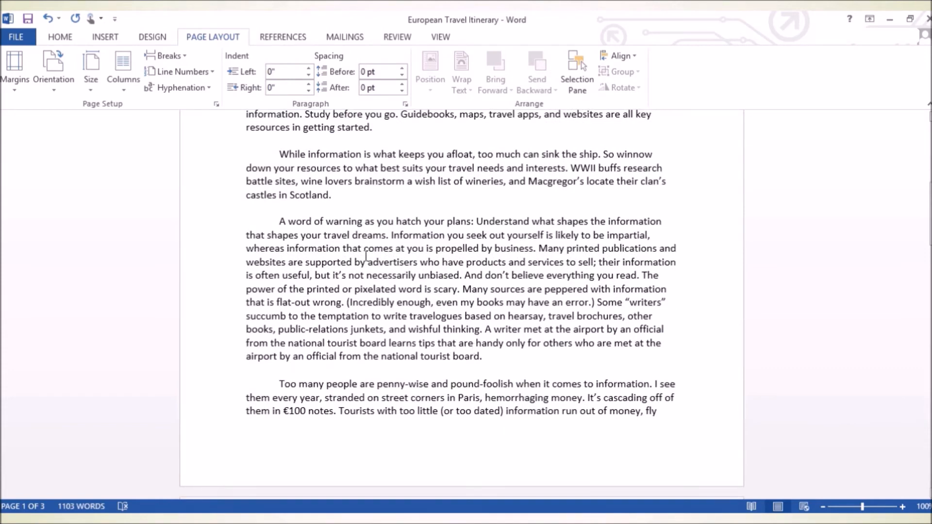
drag(278, 220, 484, 360)
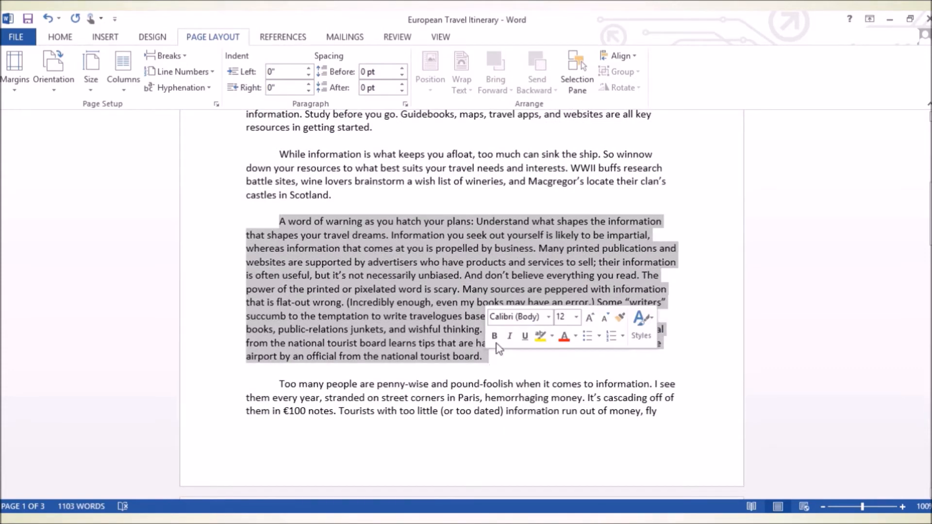
click(134, 89)
click(154, 138)
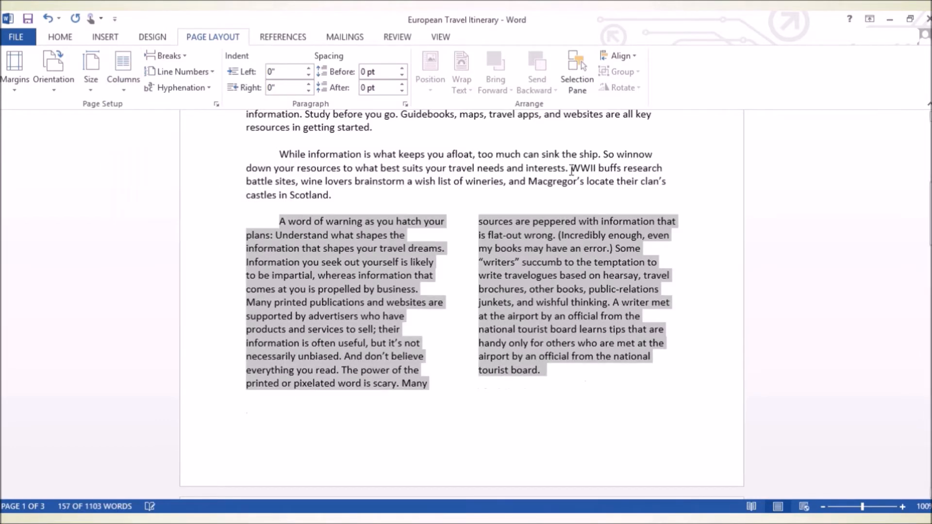
scroll(449, 300, down, 2)
click(461, 243)
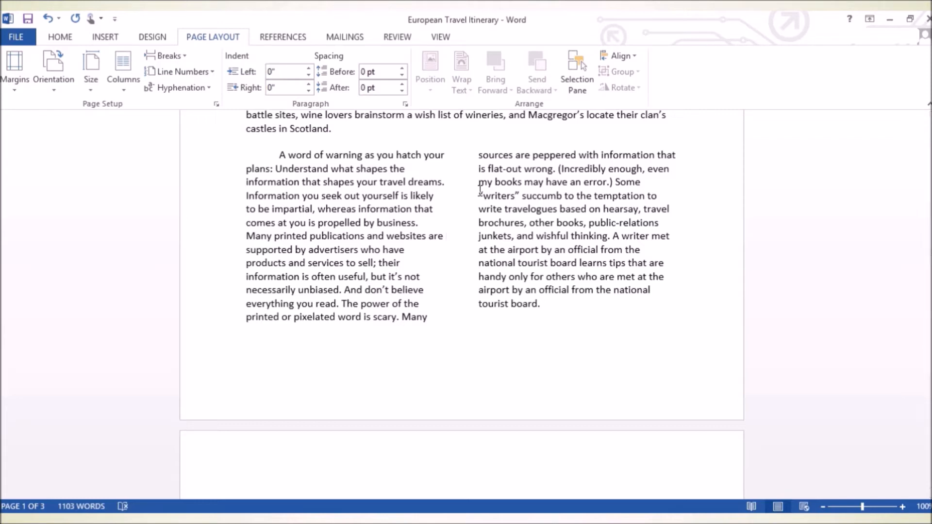
scroll(478, 194, up, 1)
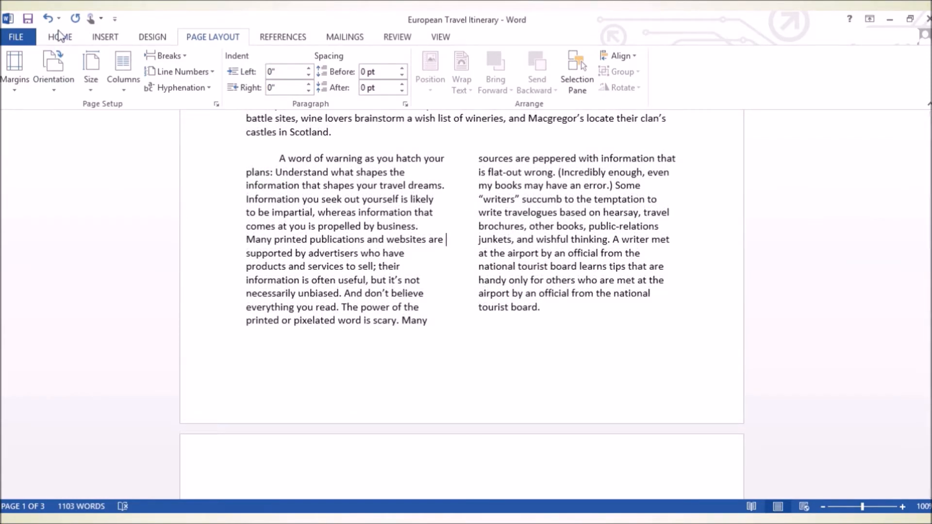
Undo the two-column layout of the "A word of warning" paragraph and return to the address lines at the document's start
click(47, 18)
scroll(603, 437, up, 10)
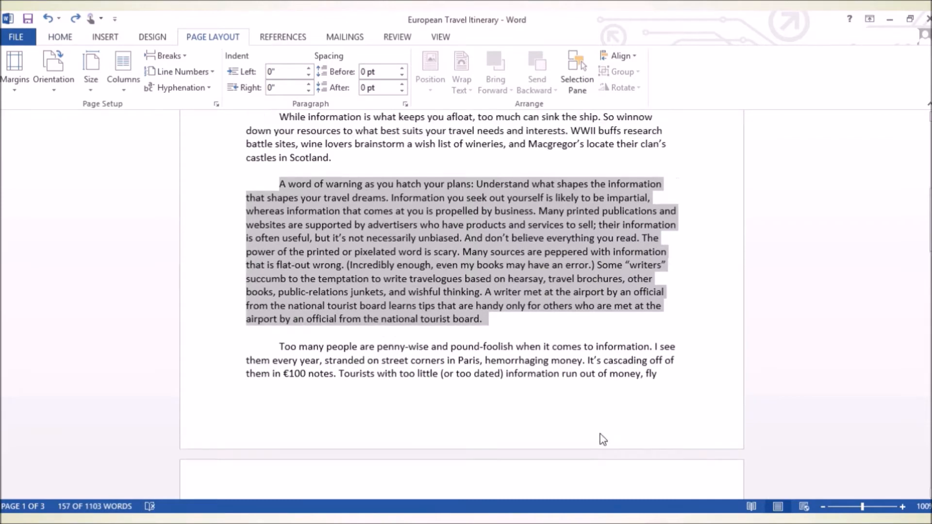
click(600, 250)
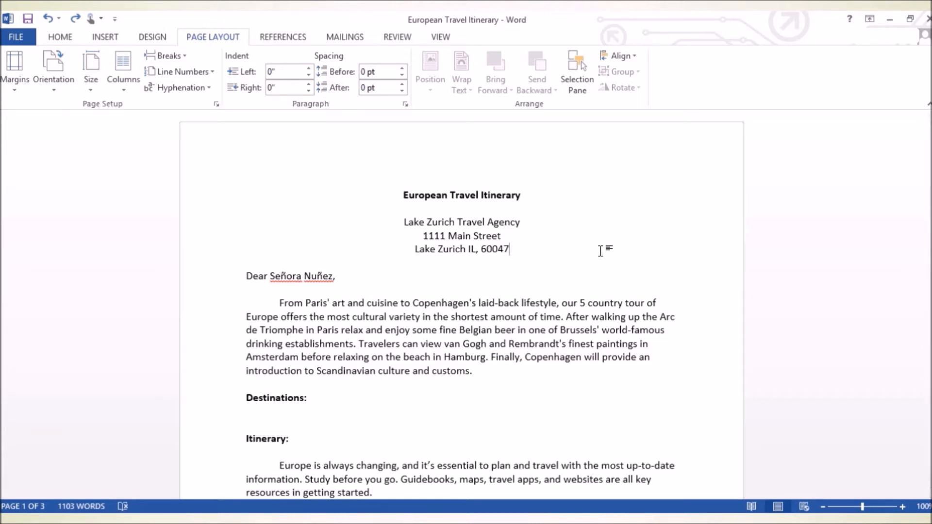
Apply a custom layout of 5 equal-width columns to the entire document text and review the pages
key(ctrl+a)
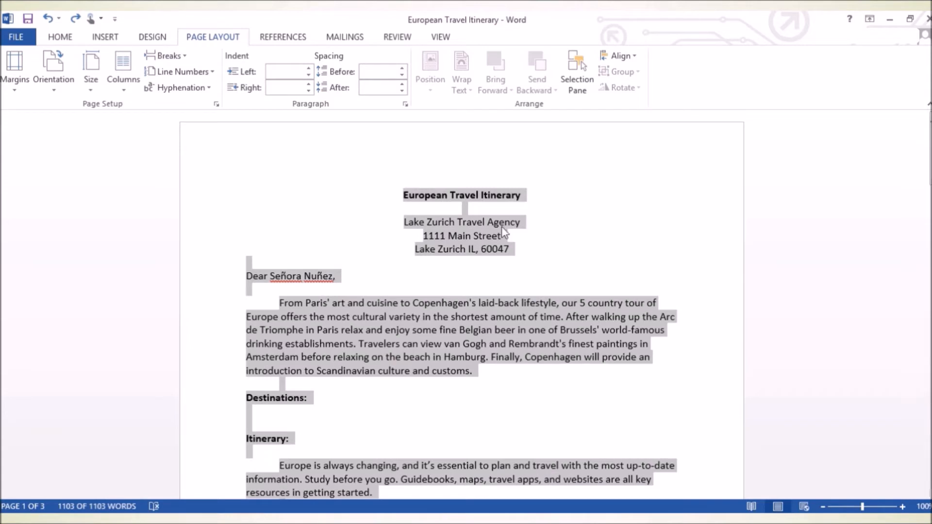
click(132, 90)
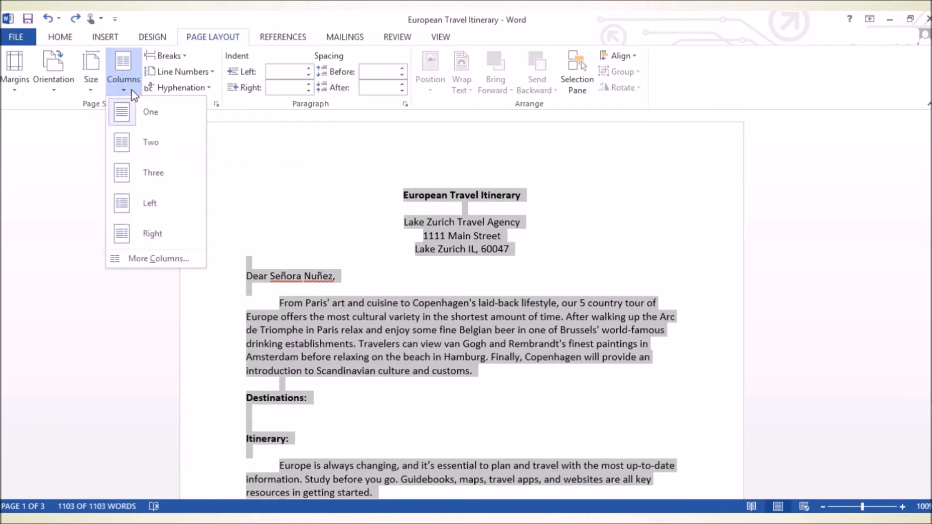
click(158, 260)
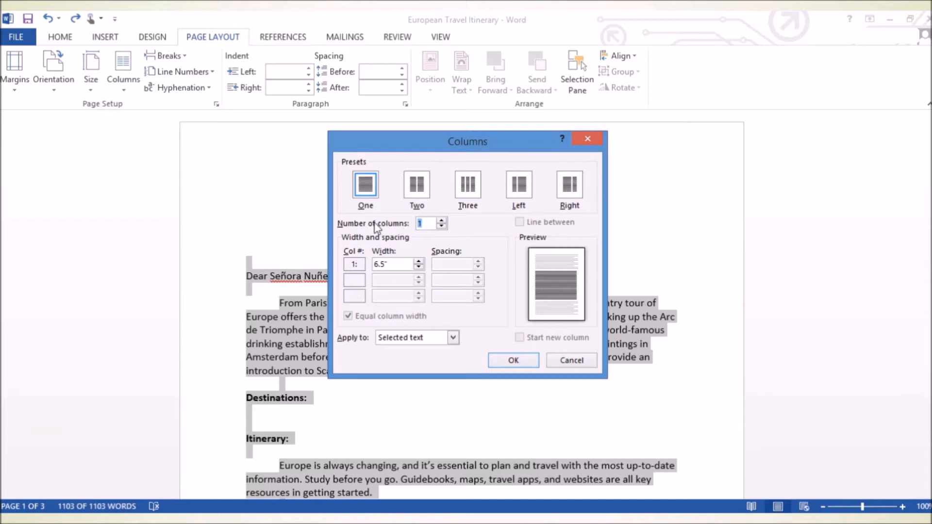
click(441, 221)
click(442, 220)
click(441, 221)
click(442, 220)
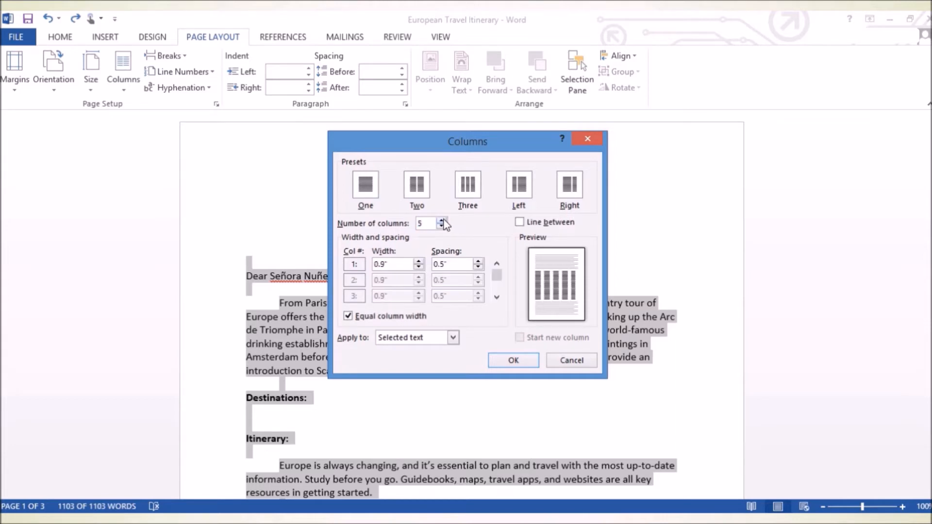
click(514, 362)
scroll(598, 174, down, 15)
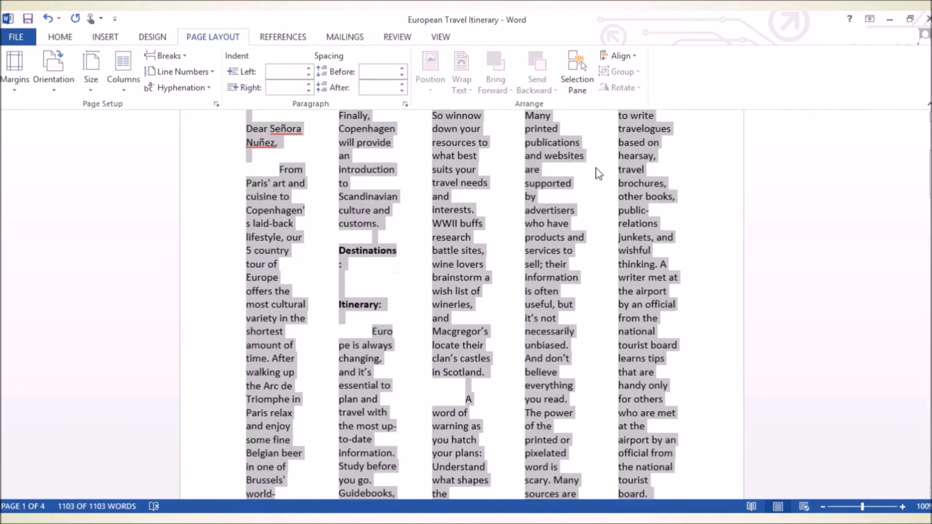
scroll(597, 167, down, 12)
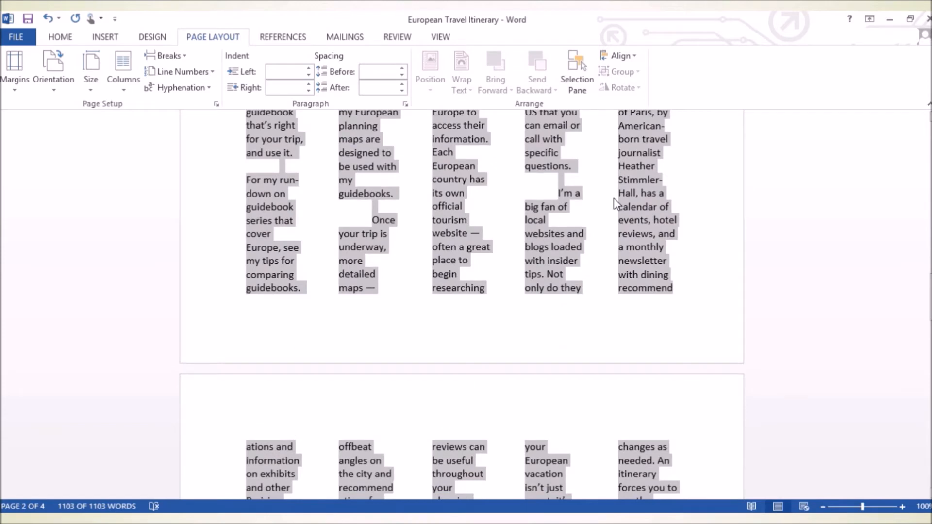
Undo the five-column layout and deselect the text at the start of the document
click(48, 19)
scroll(398, 199, up, 10)
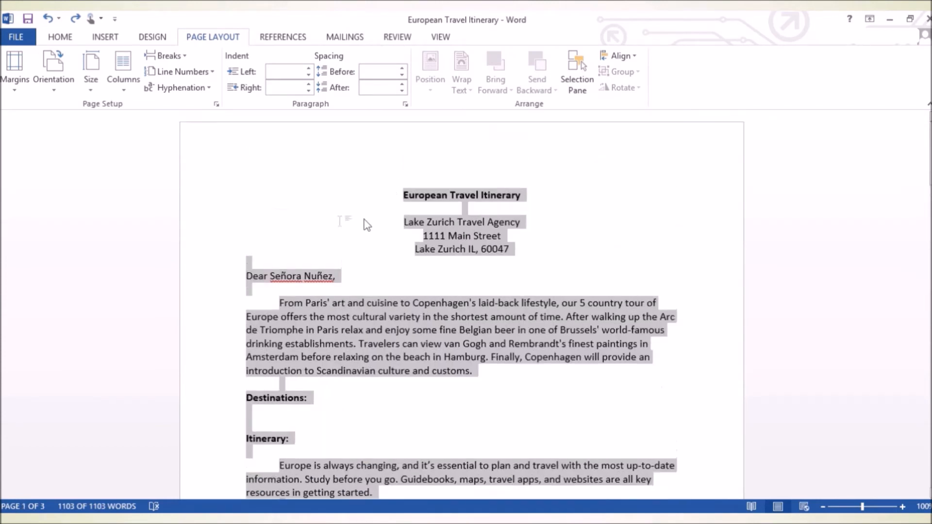
click(340, 221)
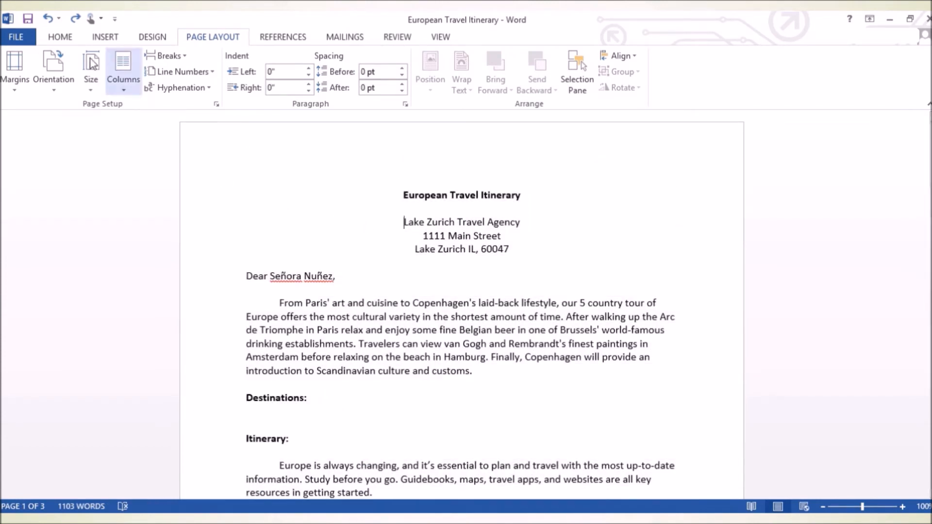
Enter France, Belgium, Netherlands and Germany on separate lines under the Destinations heading and format them as a bulleted list
click(60, 37)
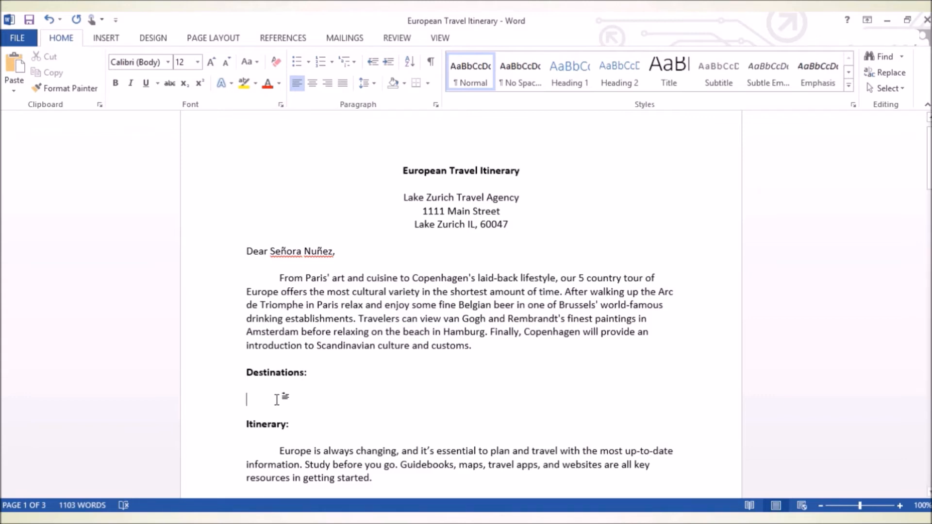
text(France)
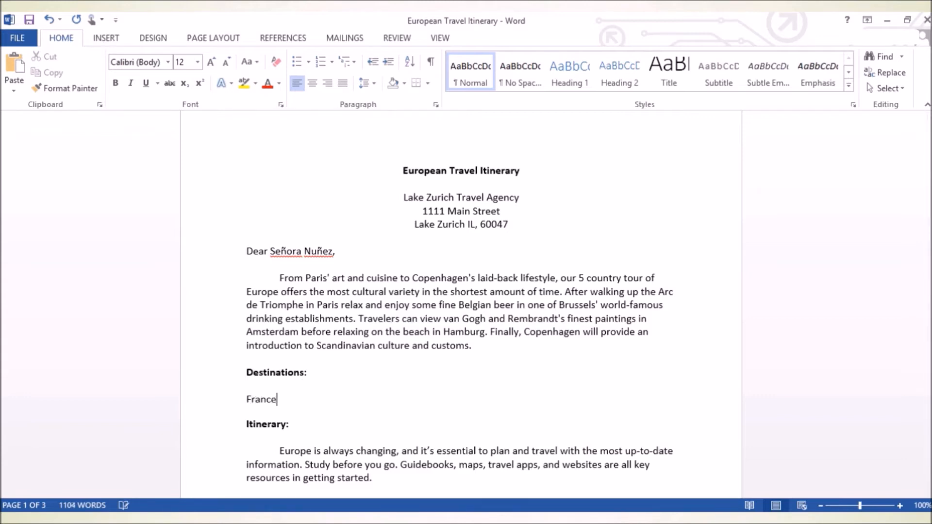
key(Return)
text(B)
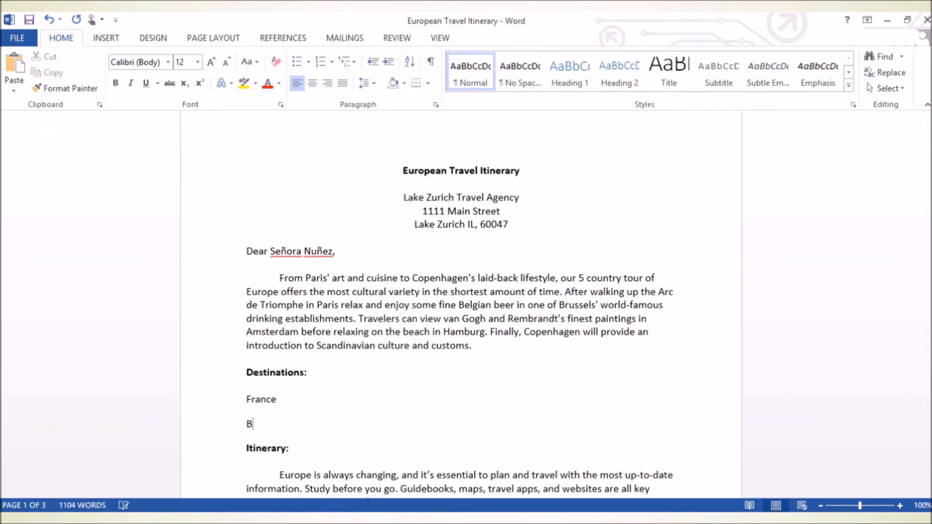
text(elgium)
key(Return)
text(Netherlands)
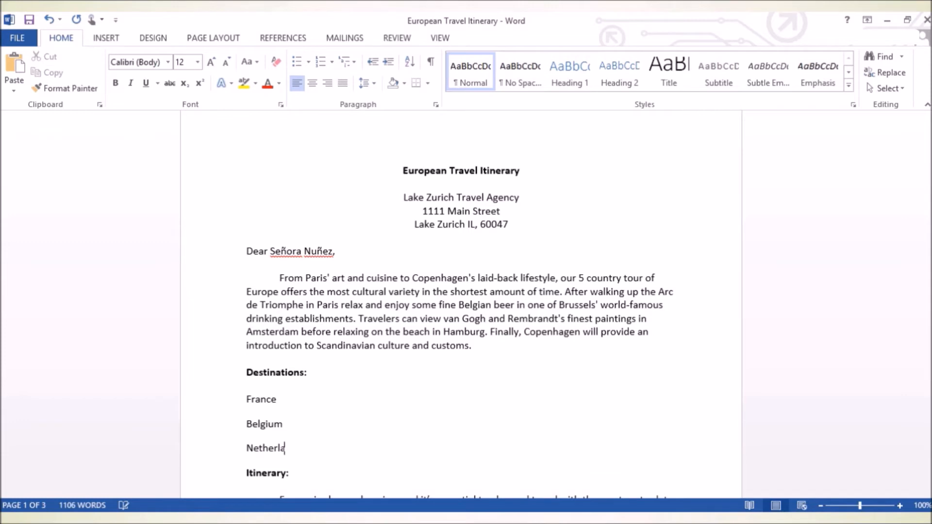
key(Return)
text(Germany)
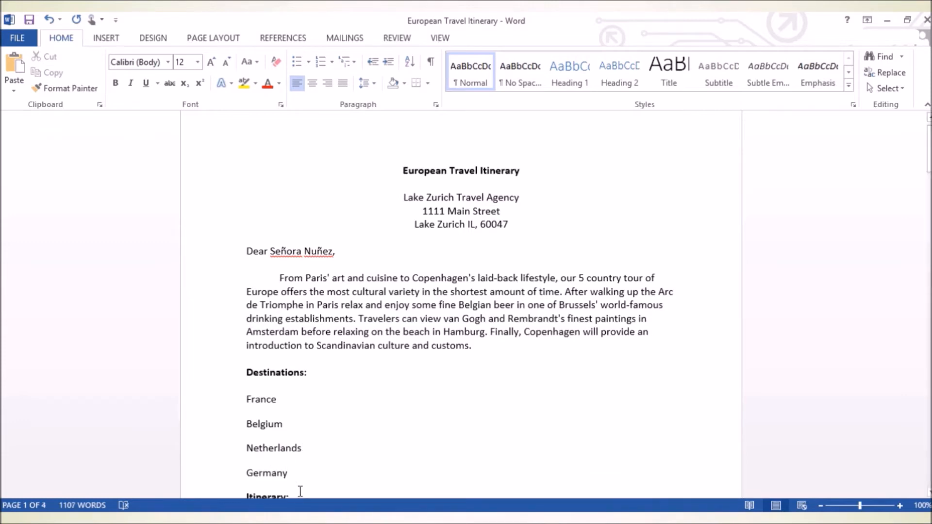
drag(253, 461, 231, 409)
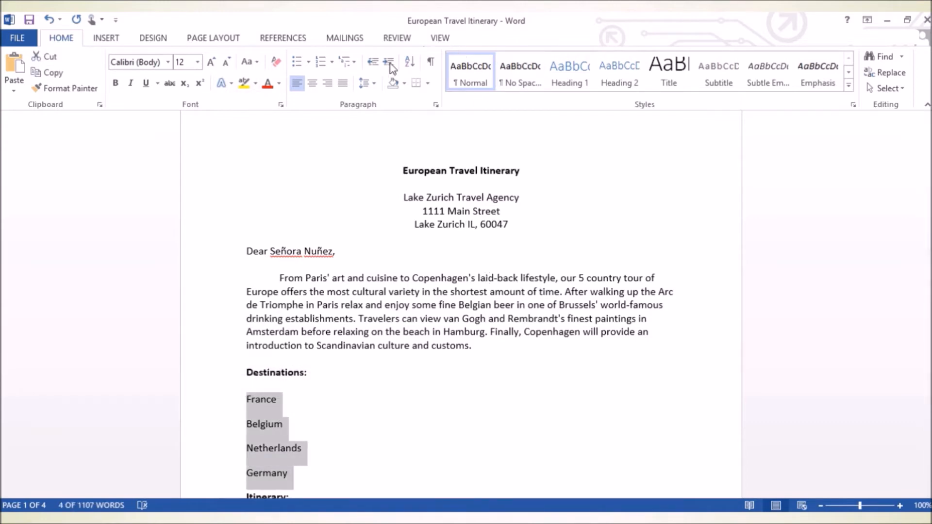
click(297, 63)
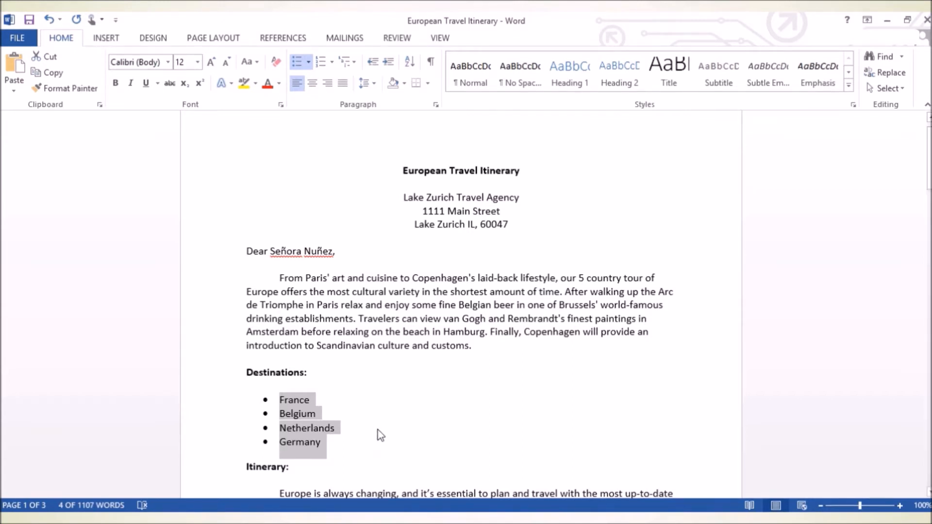
Undo the bullet formatting and the entry of the four countries under Destinations
click(49, 20)
click(49, 19)
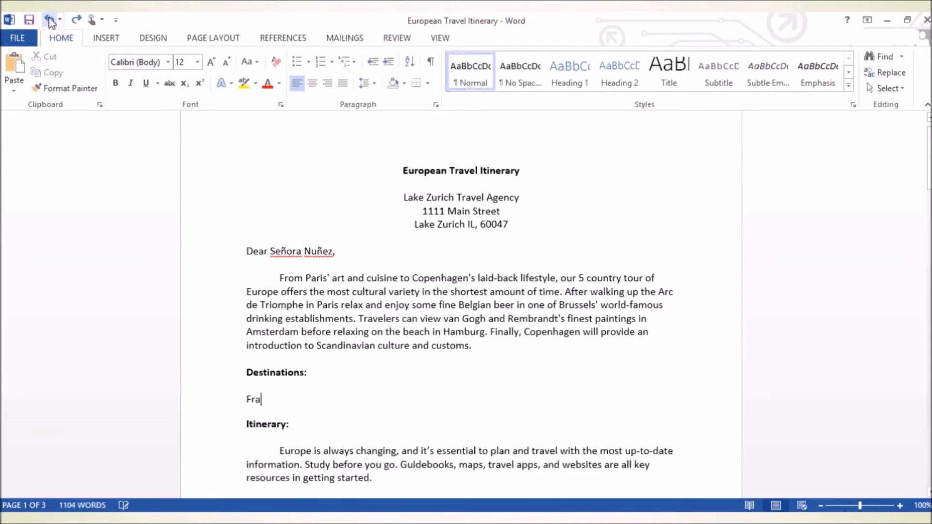
click(49, 20)
Start a bulleted list under Destinations and enter France, Belgium, Netherlands and Germany as its items
click(296, 62)
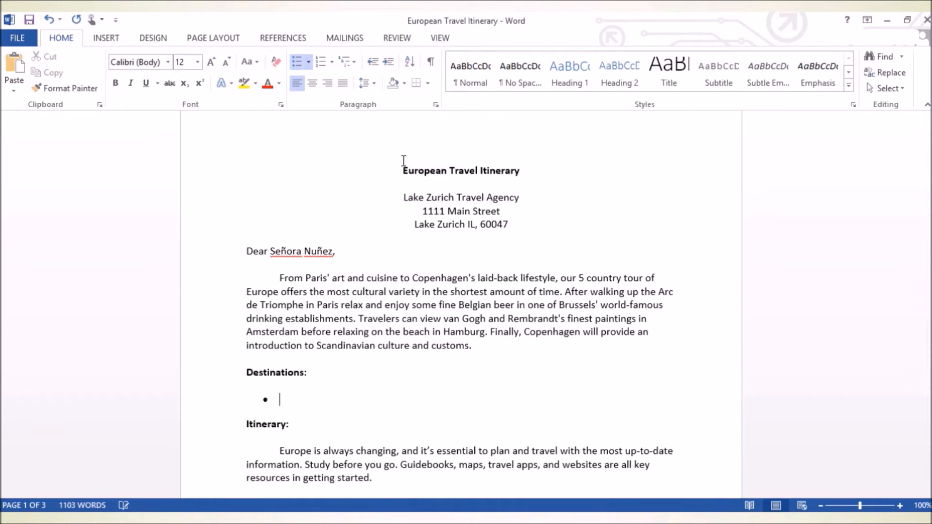
text(France)
key(Return)
text(Belg)
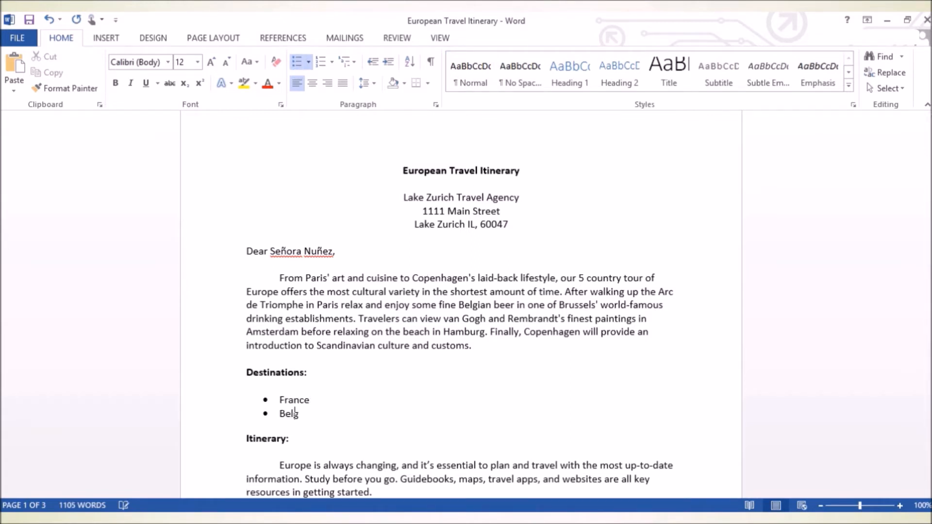
text(ium)
key(Return)
text(Ne)
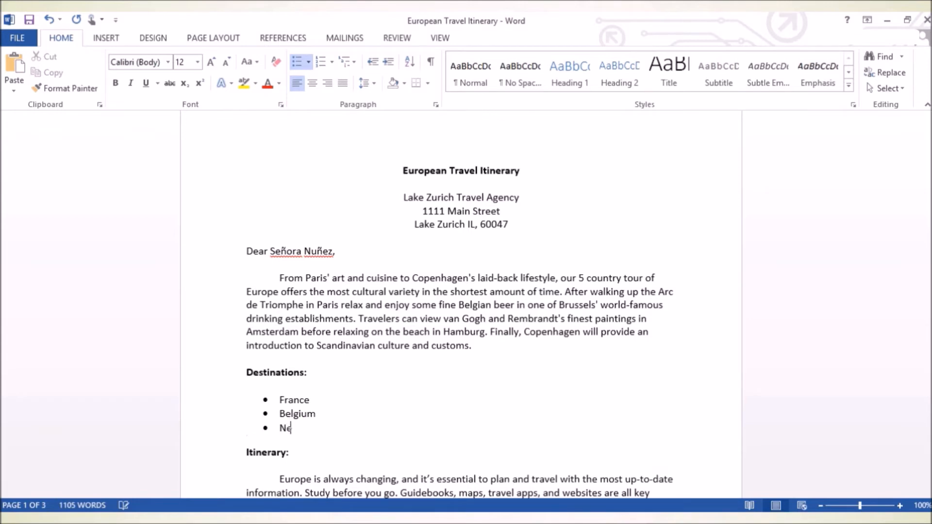
text(therlands)
key(Return)
text(Germany)
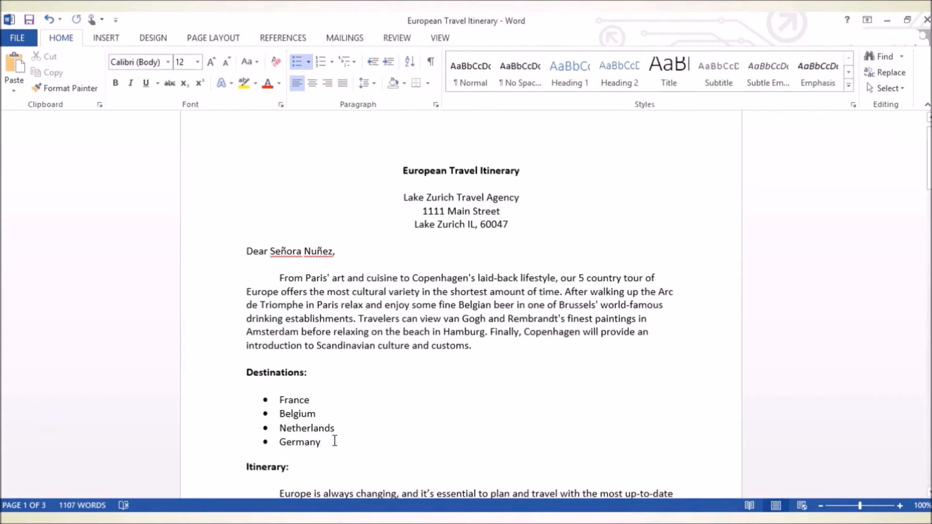
Change the bullets of the four listed countries to the arrowhead style
drag(334, 441, 279, 399)
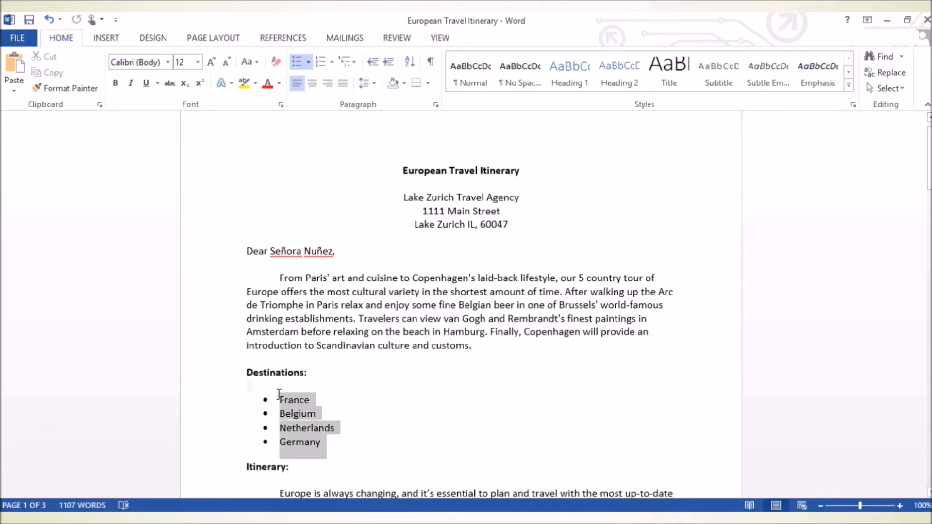
click(310, 63)
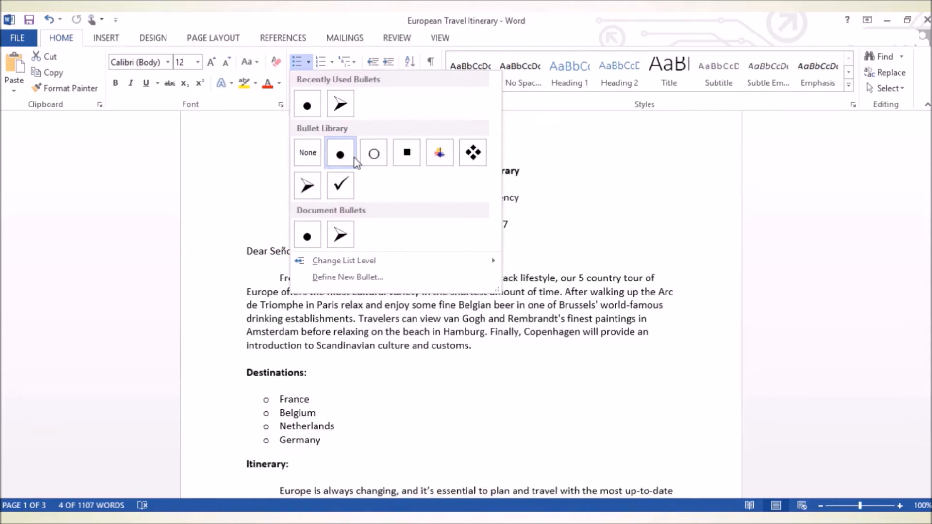
click(307, 186)
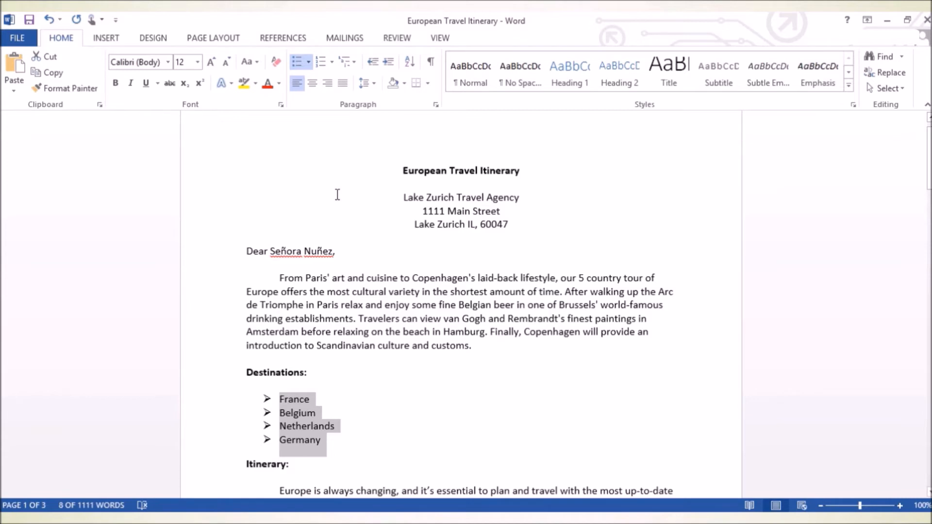
Convert the countries list to a numbered list and switch its format to Roman numerals (I., II., III.)
click(320, 62)
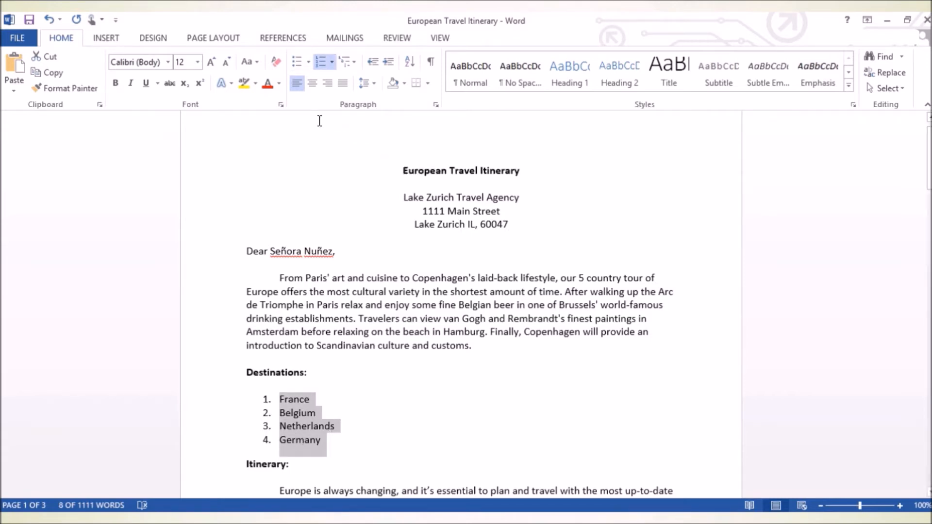
click(332, 62)
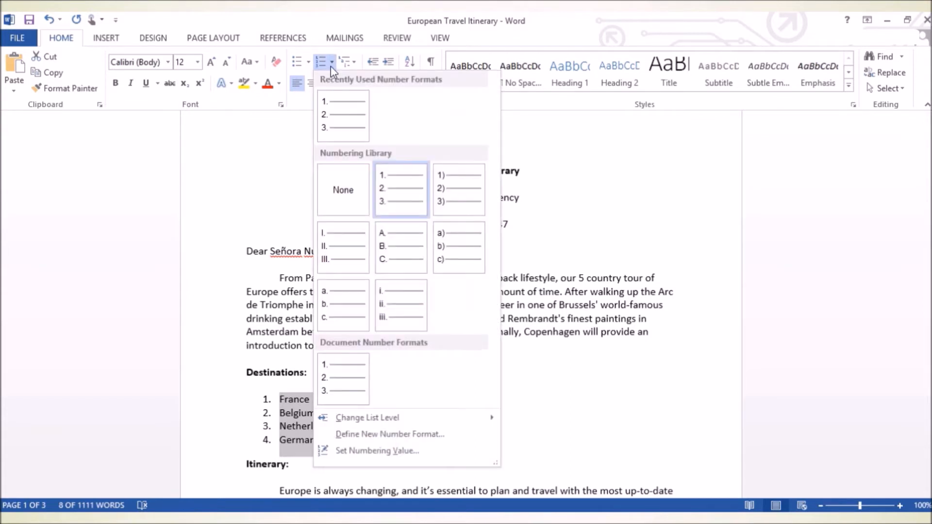
click(333, 252)
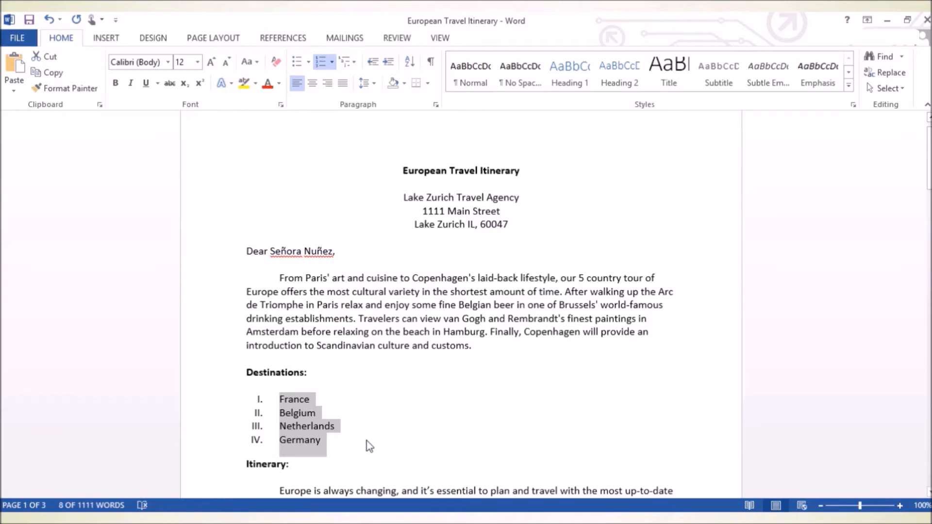
Turn the numbered countries list back into a bulleted list with solid round bullets
click(299, 64)
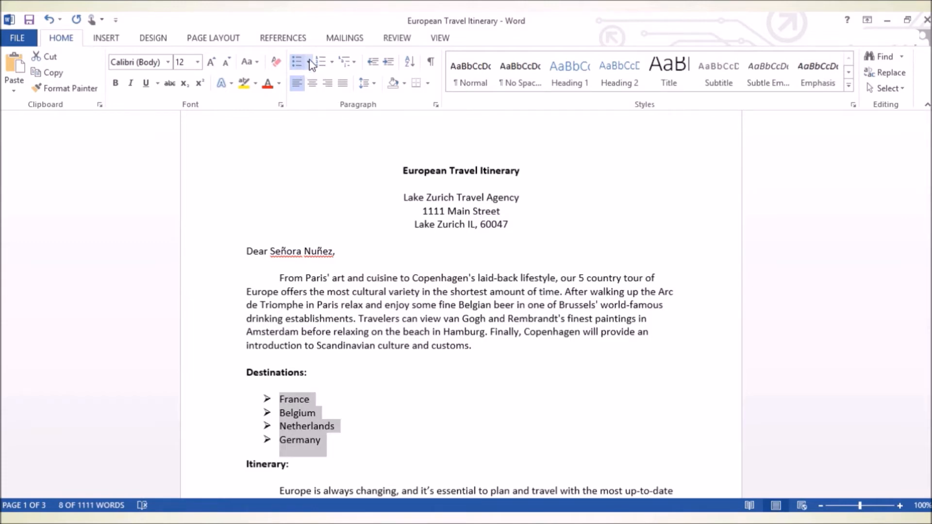
click(309, 62)
click(334, 104)
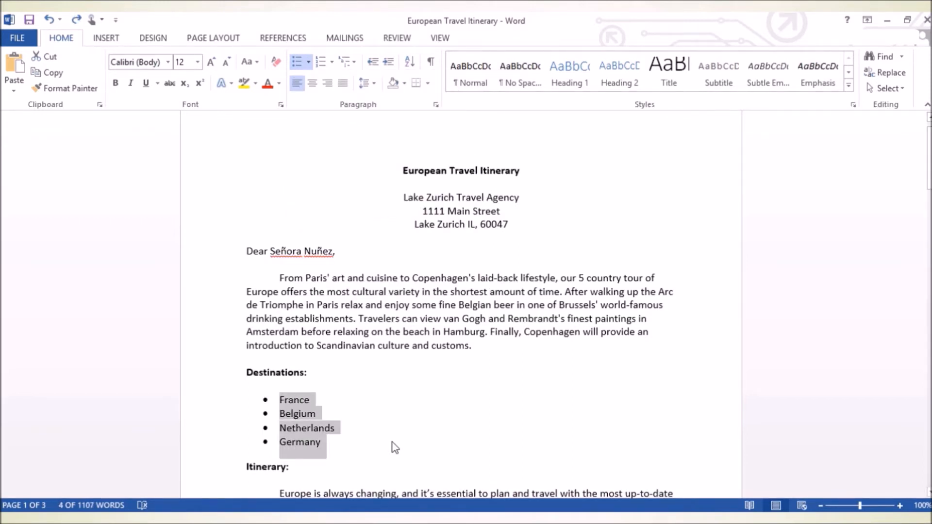
Add Denmark as a new bullet after Germany in the Destinations list
click(339, 442)
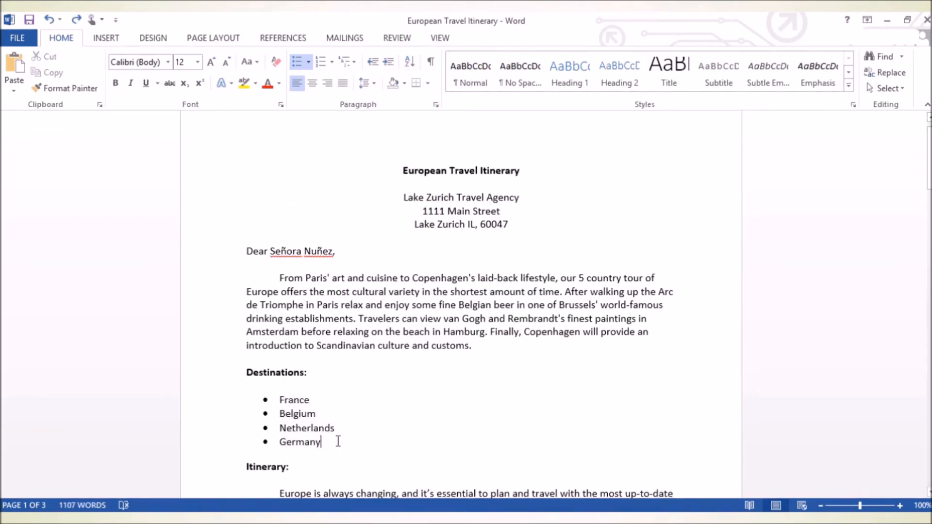
key(Return)
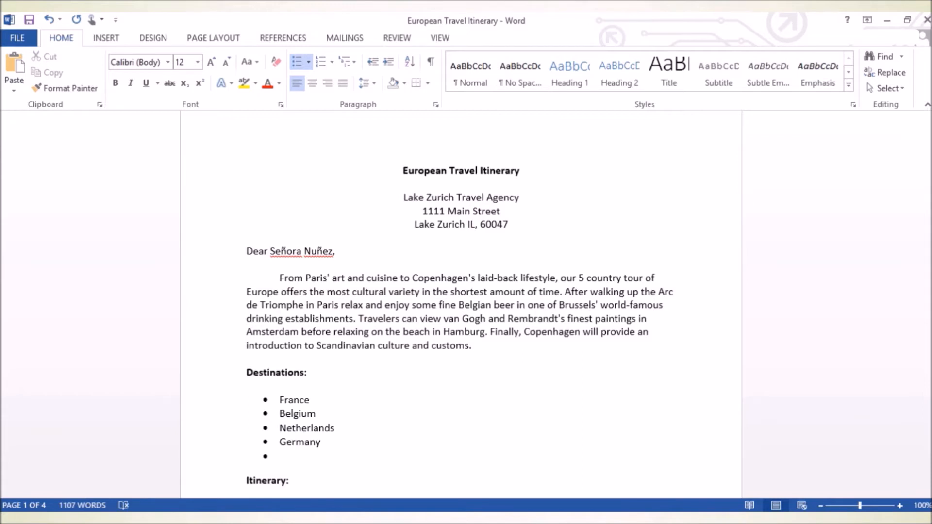
text(Denmark)
Insert Switzerland as a bullet between Netherlands and Germany, and undo the insertion
click(355, 427)
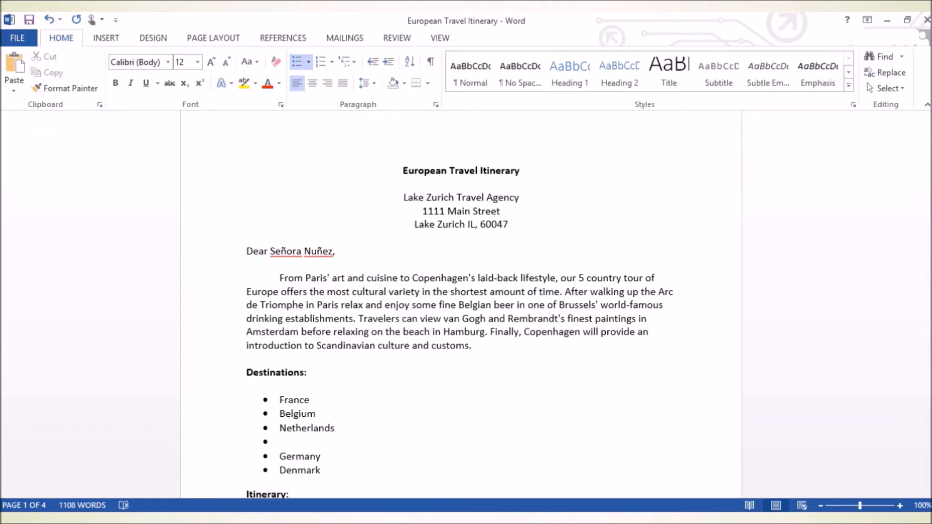
text(Switzerland)
click(50, 20)
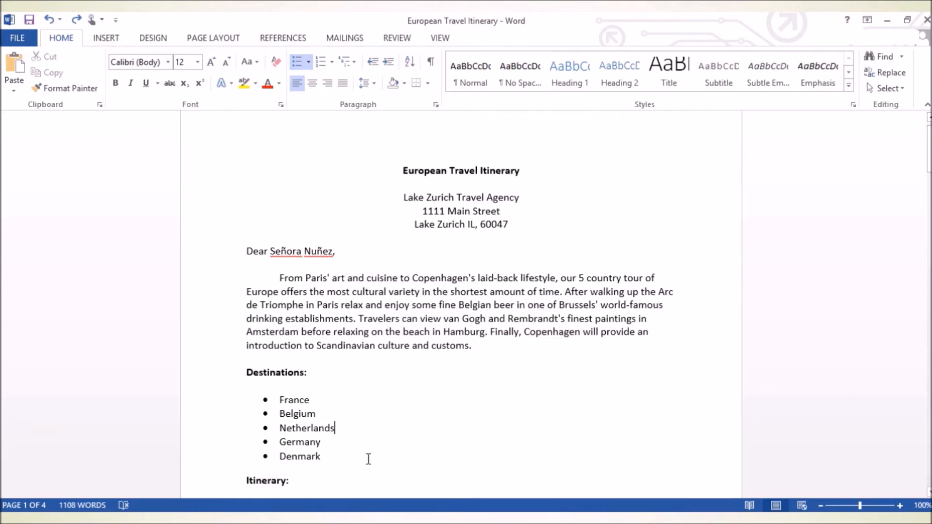
Add a line after Denmark and turn off its bullet to end the Destinations list
click(328, 459)
key(Return)
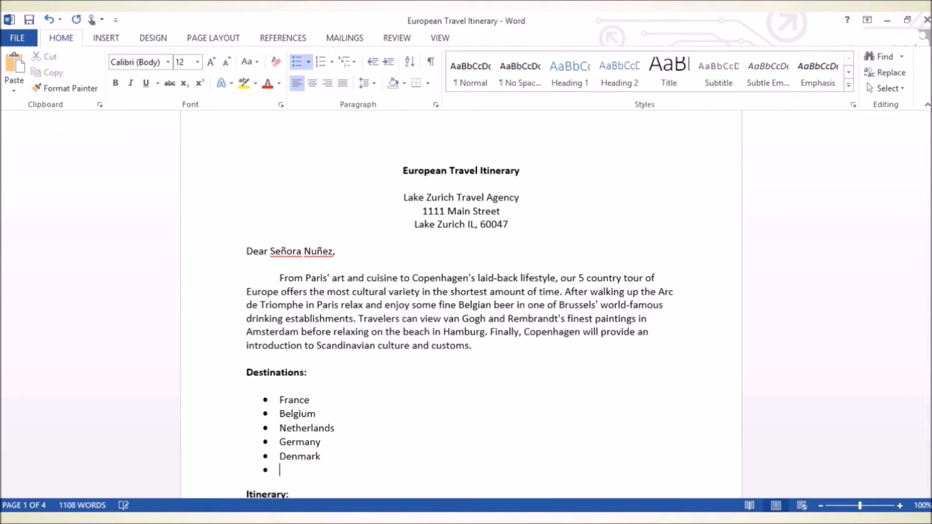
scroll(299, 492, up, 1)
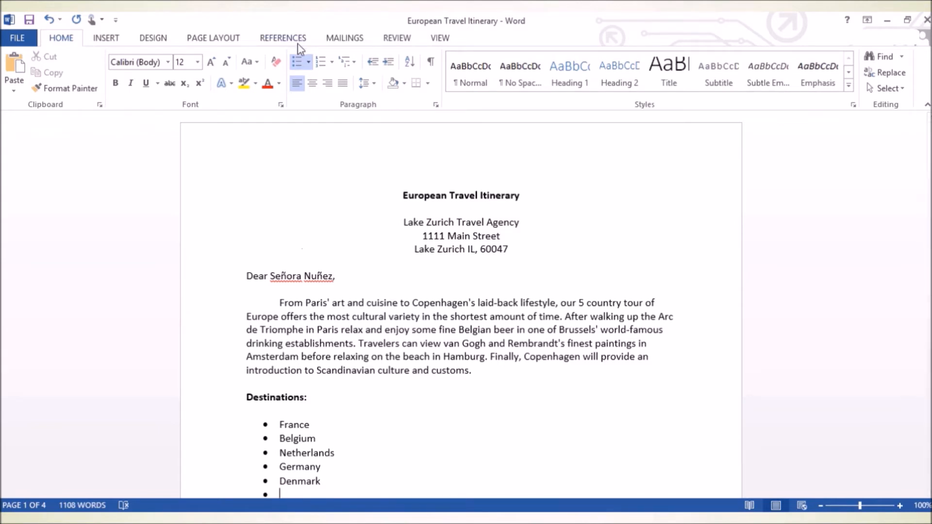
click(297, 62)
scroll(405, 428, down, 3)
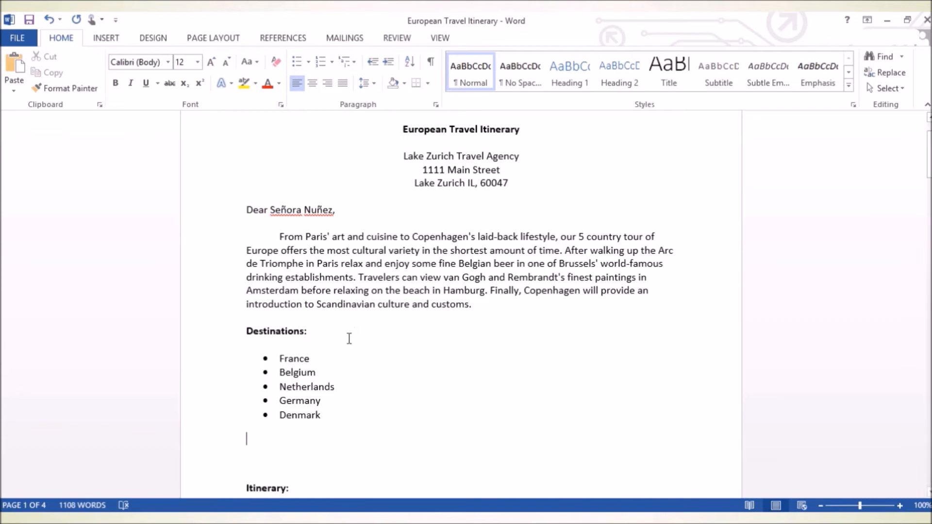
Add Paris and Marseilles as second-level bullets beneath France
click(330, 357)
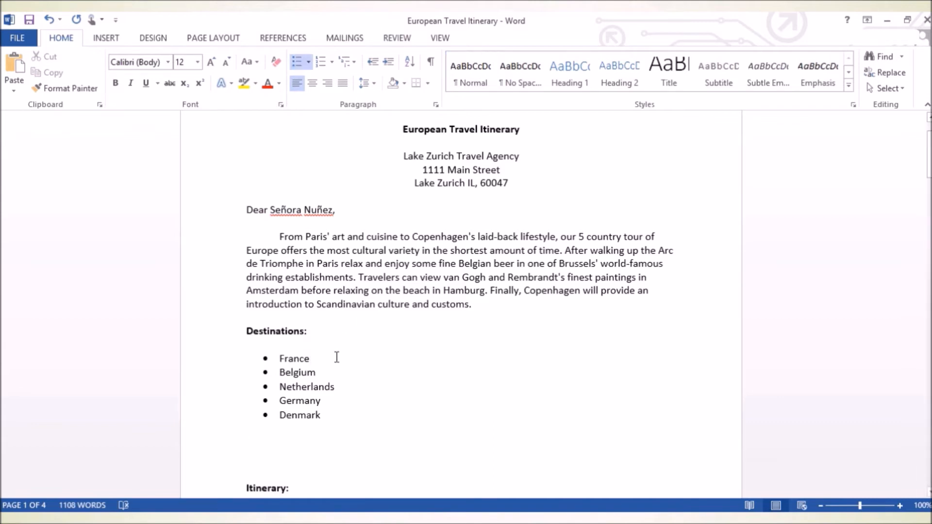
key(Return)
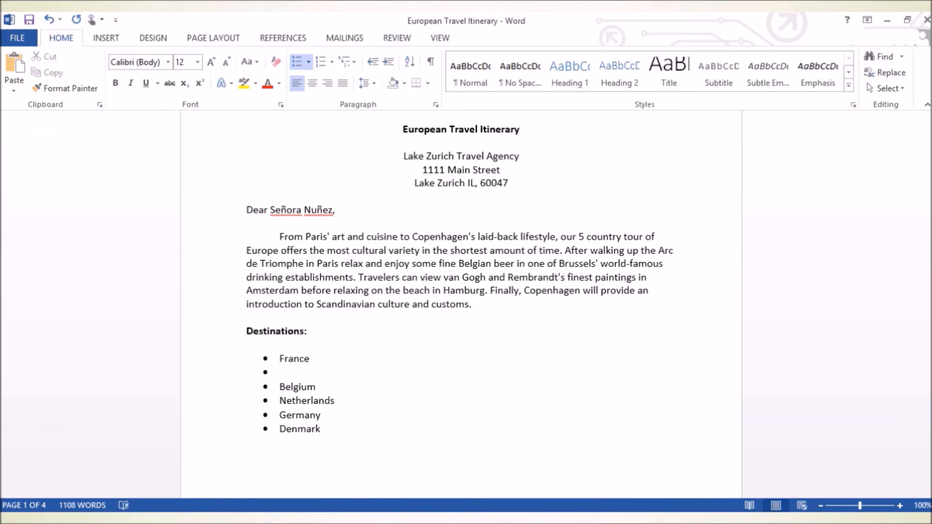
key(Tab)
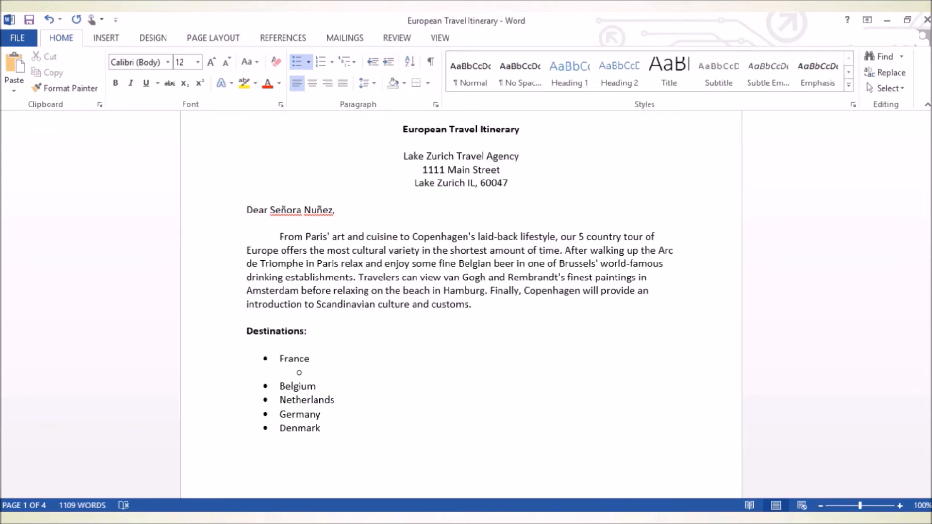
key(ctrl+z)
text(Paris)
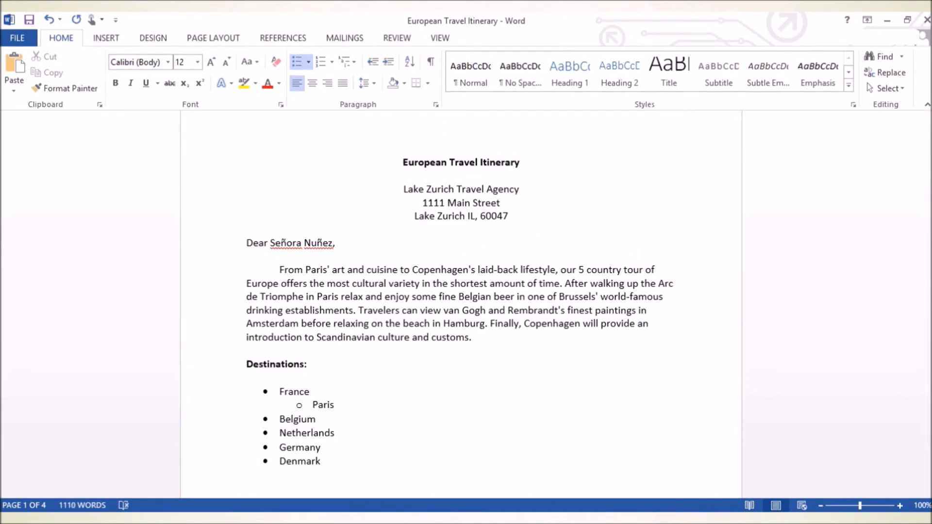
key(Return)
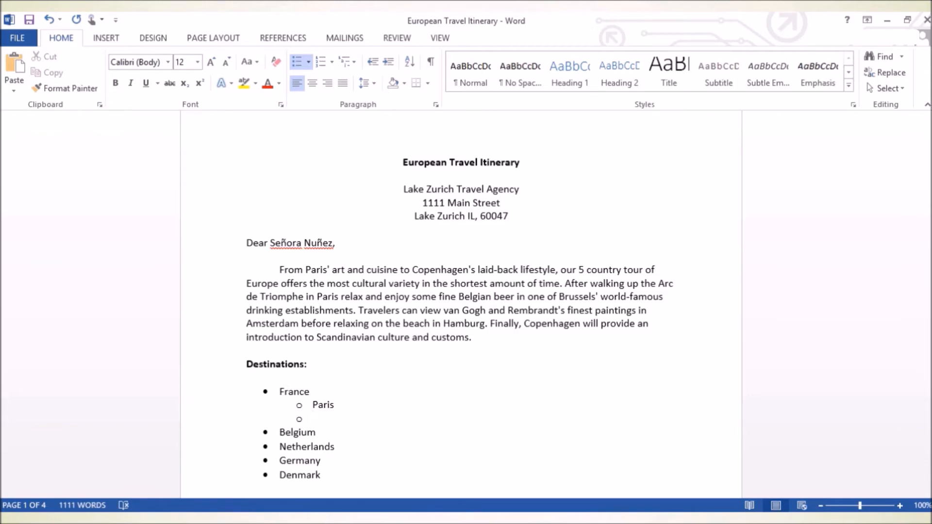
text(Marseilles)
Add Brussels and Antwerp as second-level bullets beneath Belgium
click(319, 431)
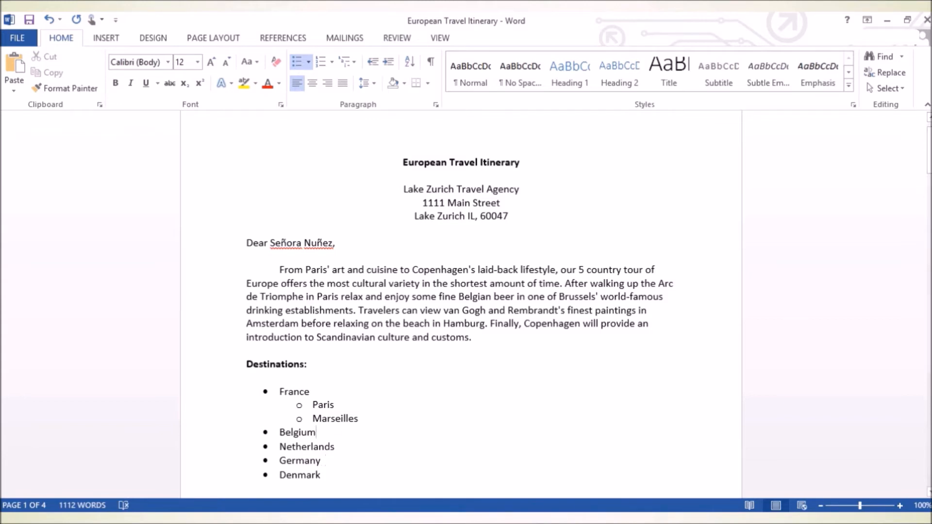
key(Return)
key(Tab)
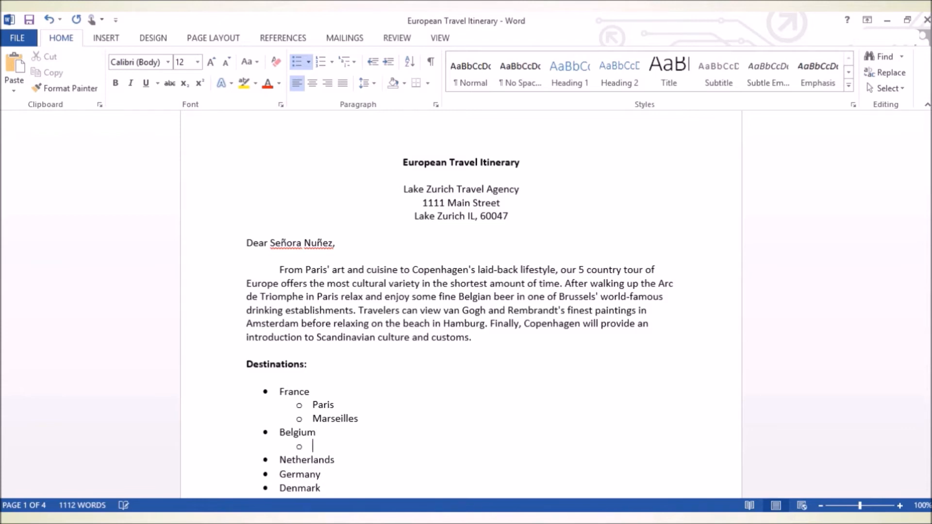
text(Brussels)
key(Return)
text(Antwerp)
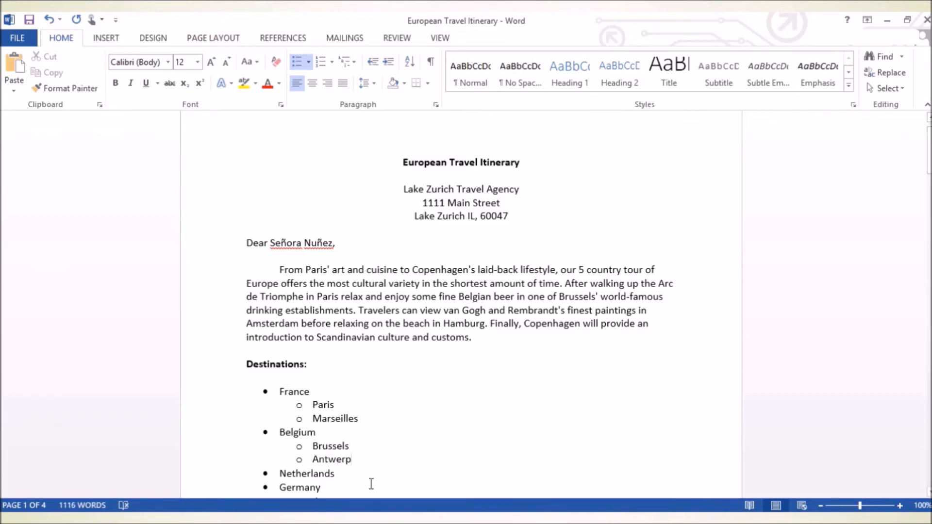
Add Amsterdam and Rotterdam as second-level bullets beneath Netherlands
click(343, 475)
key(Return)
key(Tab)
text(Amsterdam)
key(Return)
text(Rotterdam)
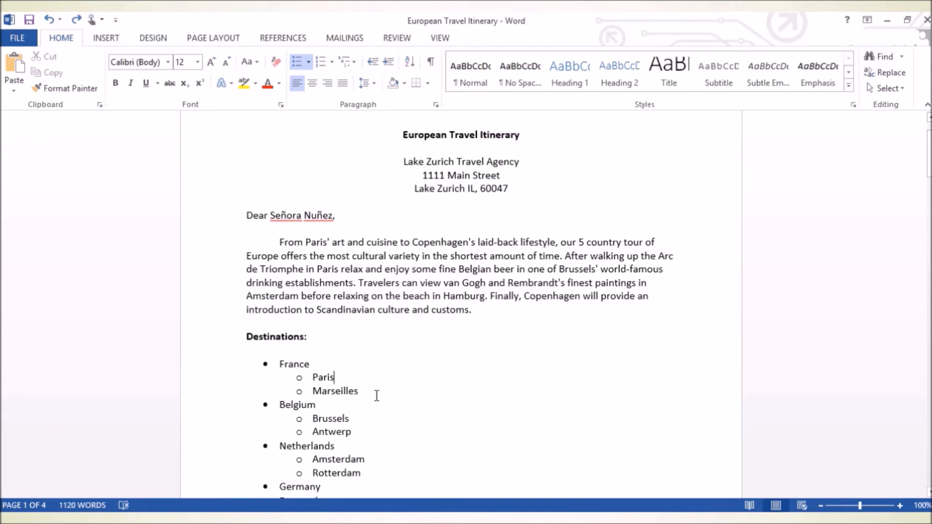
Add Right Bank and Left Bank as third-level bullets beneath Paris in the Destinations list
key(Return)
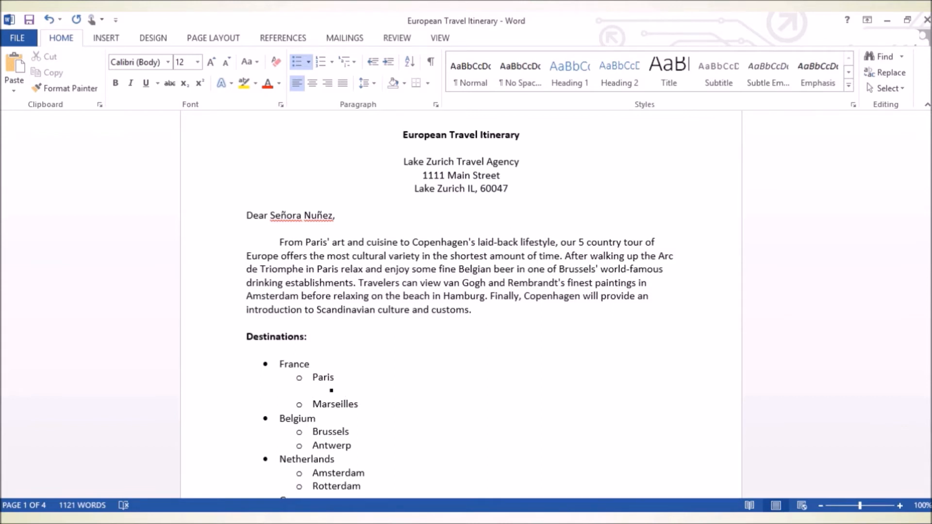
text(Right Bank)
key(Return)
text(Left )
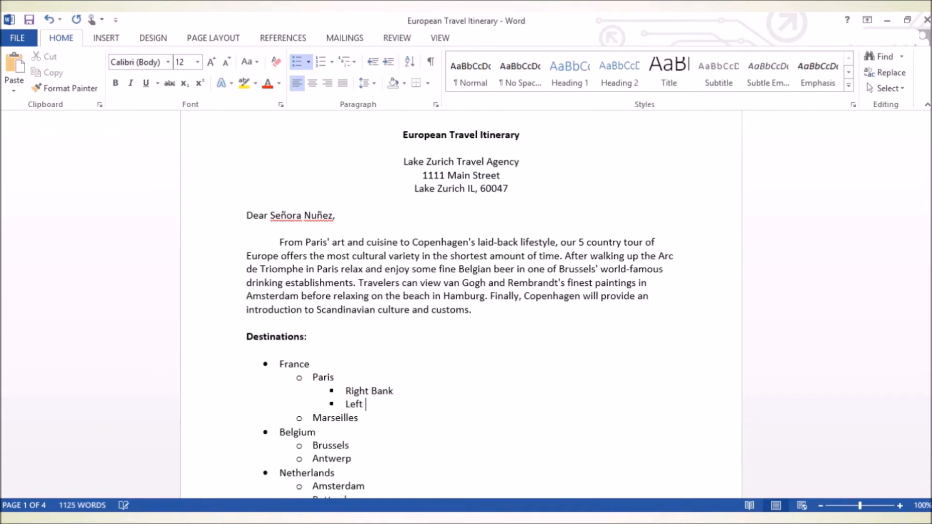
text(Bank)
Attach the comment "Capital of France" to Paris in the Destinations list, and close the comment
scroll(443, 427, up, 1)
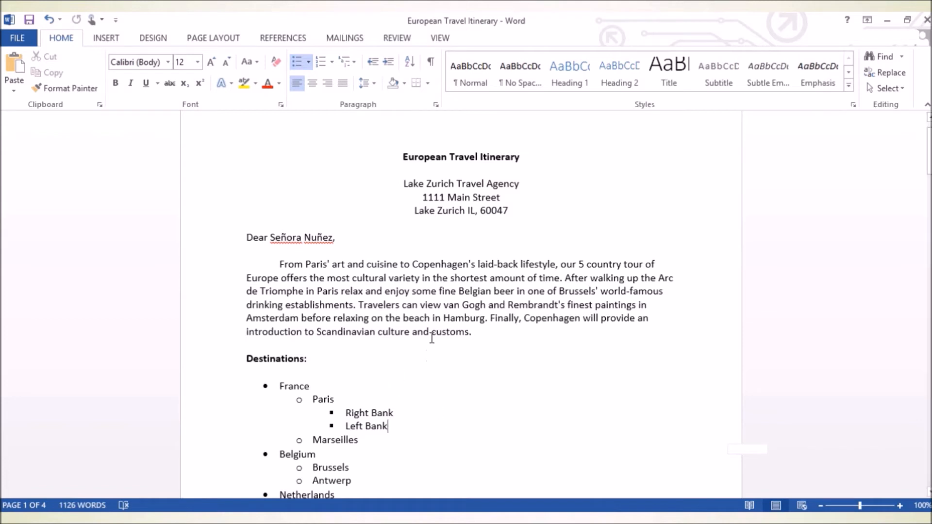
click(398, 39)
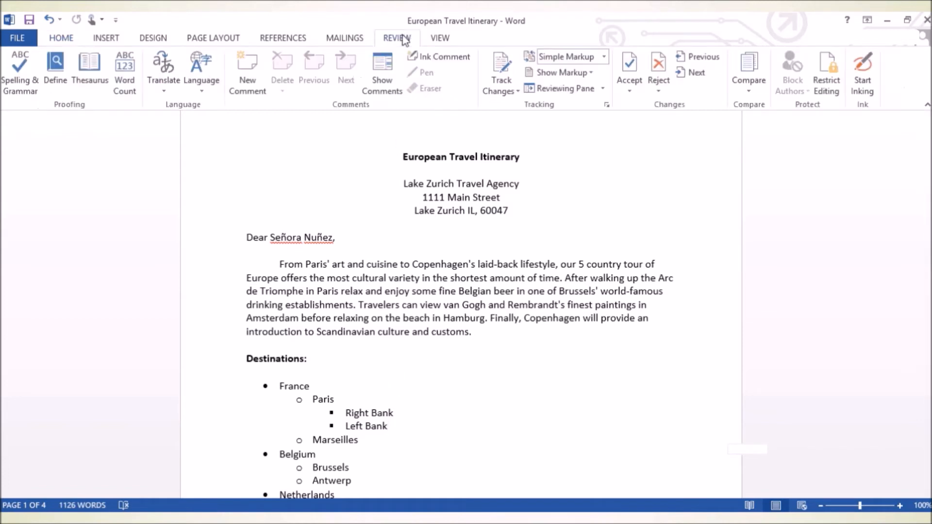
click(313, 401)
drag(313, 401, 340, 400)
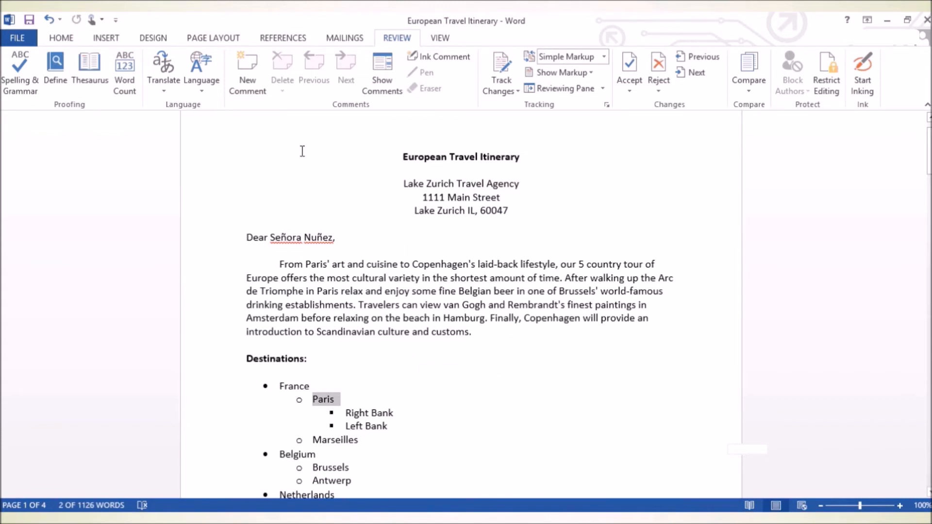
click(242, 79)
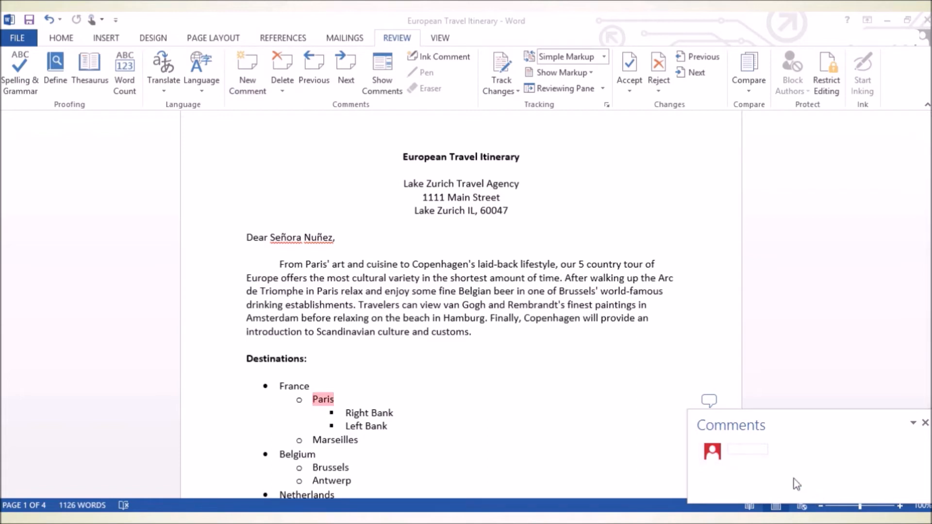
text(Capital)
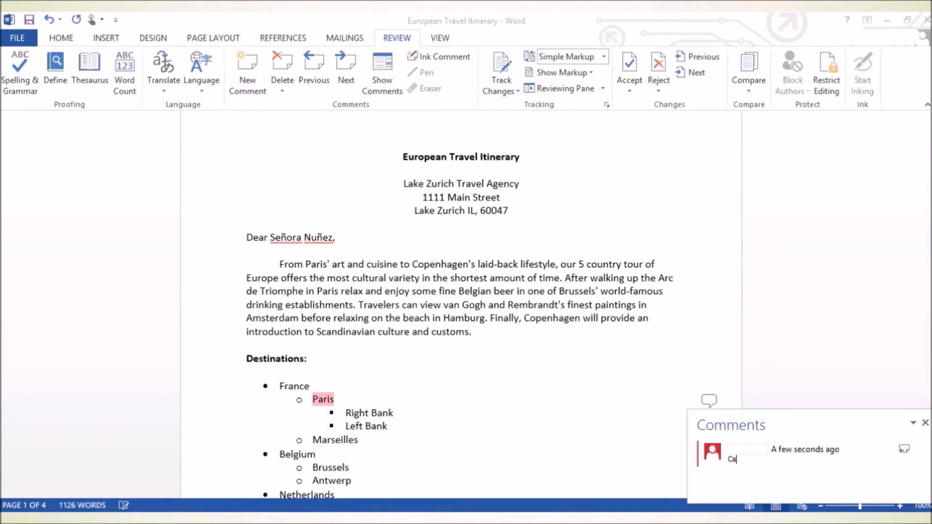
text( of France)
click(923, 423)
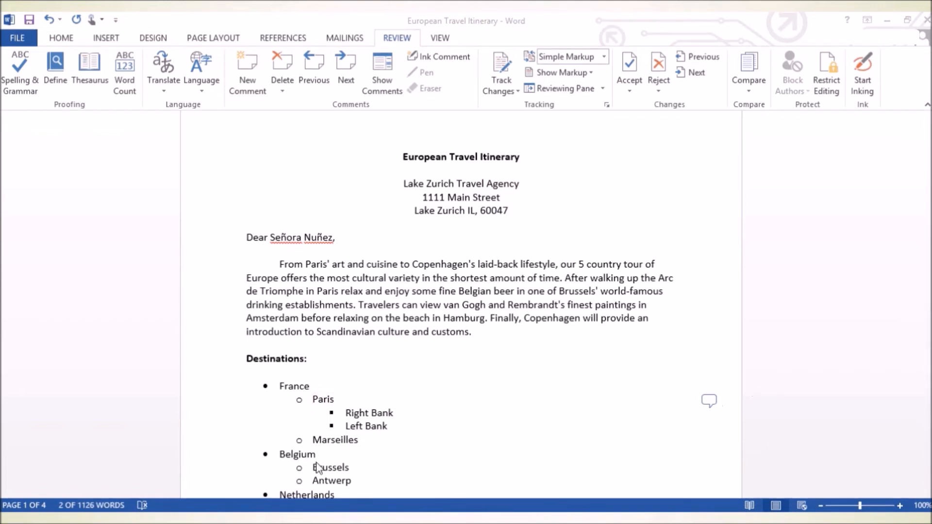
Attach the comment "Capital of Belgium" to Brussels in the Destinations list, and close the comment
click(393, 470)
drag(354, 468, 312, 468)
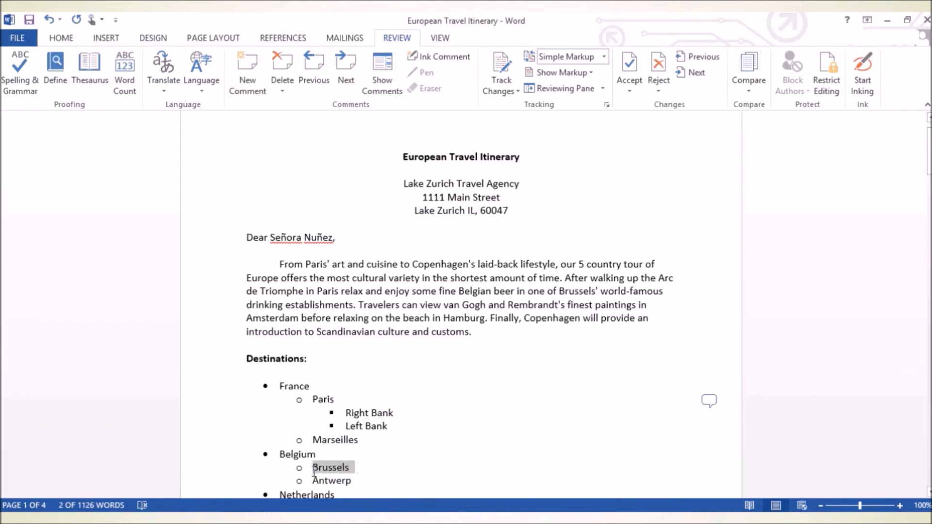
click(248, 68)
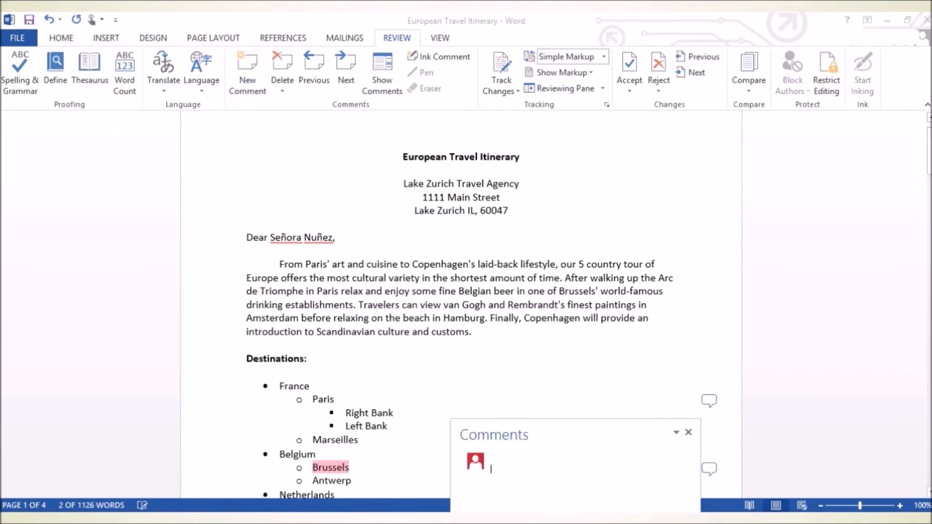
text(Capital o)
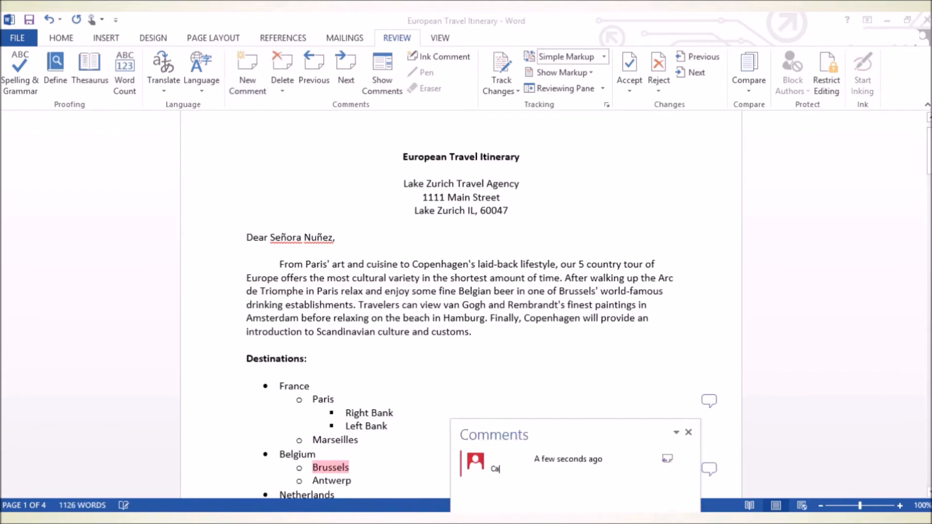
text(f Belgium)
click(689, 432)
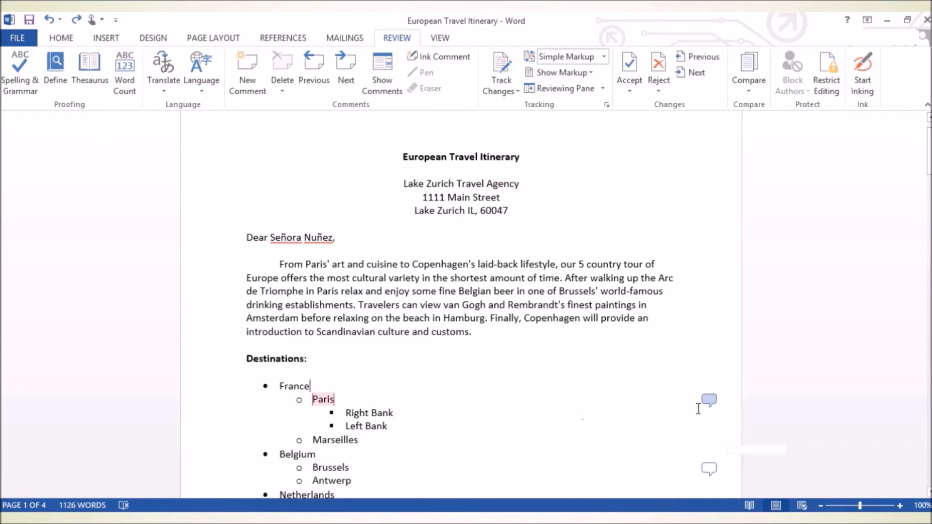
View the comment on Paris, and delete all comments in the document
click(712, 402)
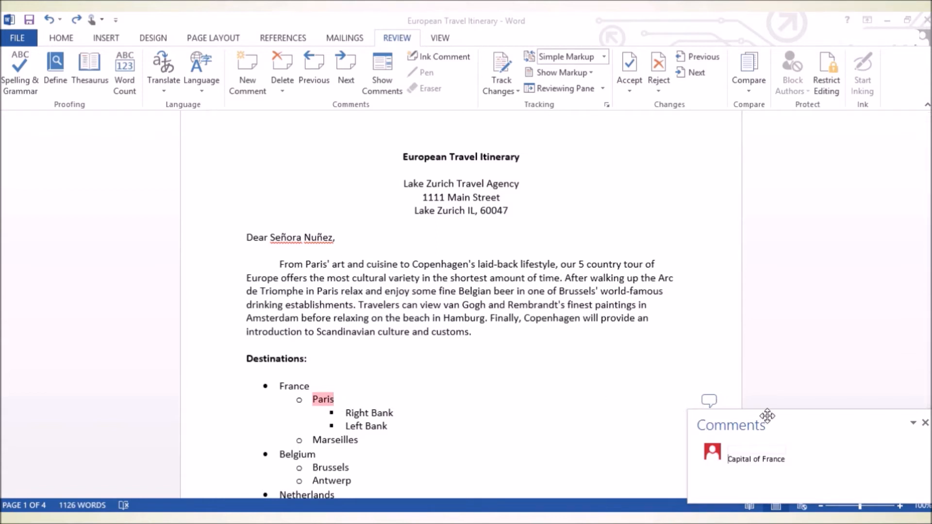
click(702, 404)
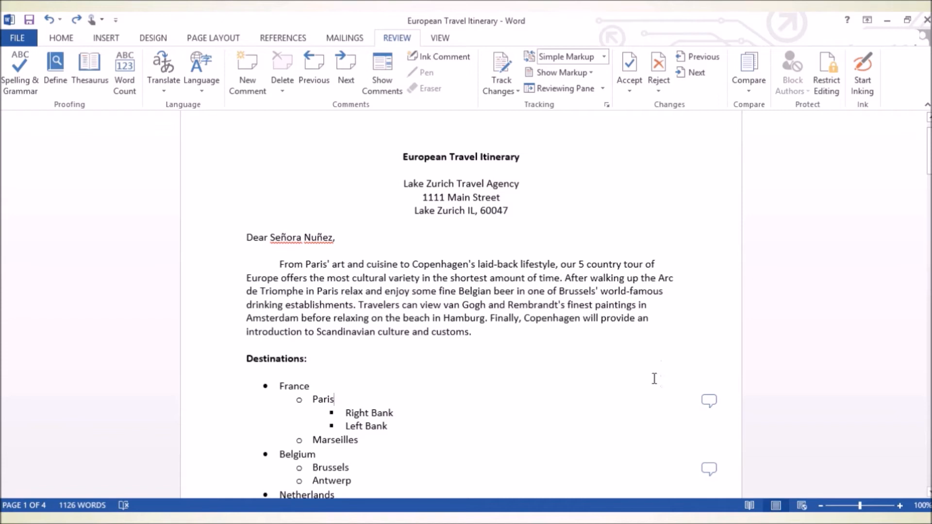
click(286, 90)
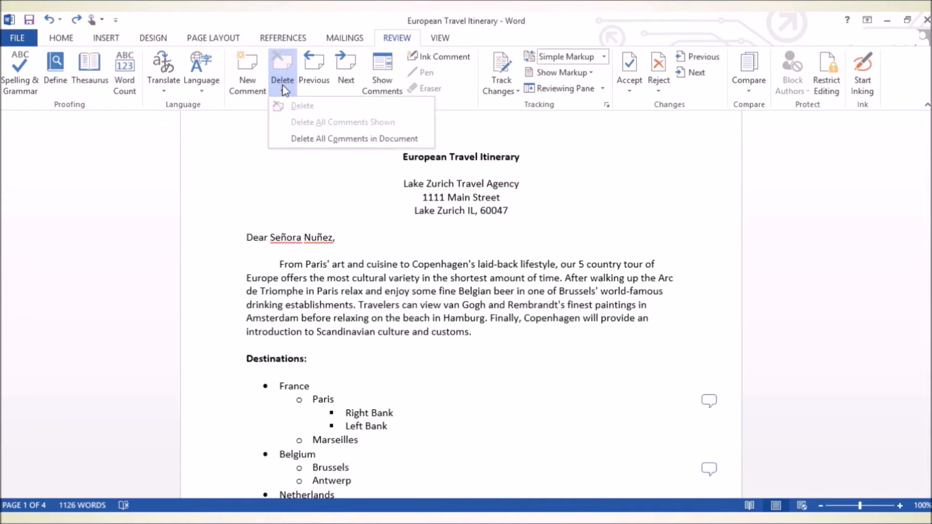
click(324, 138)
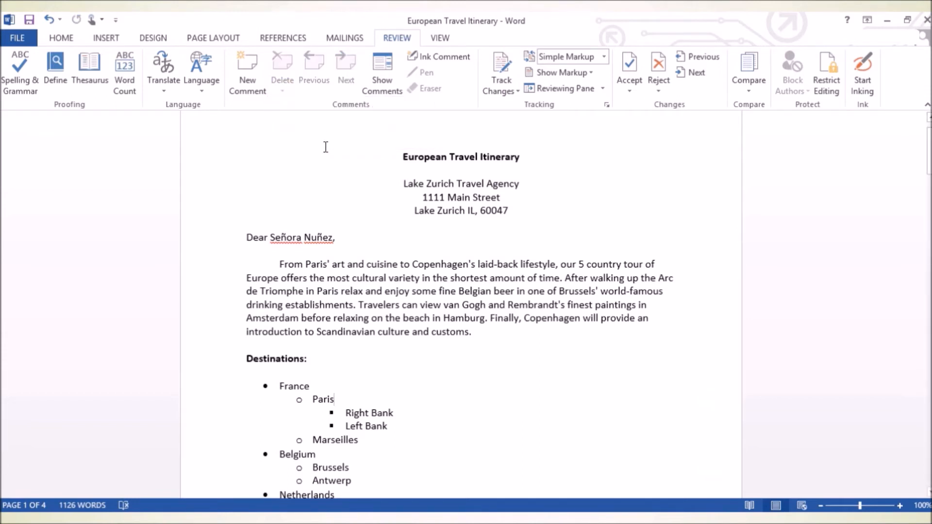
Insert a footnote after Marseilles reading "Second largest city in France"
click(281, 41)
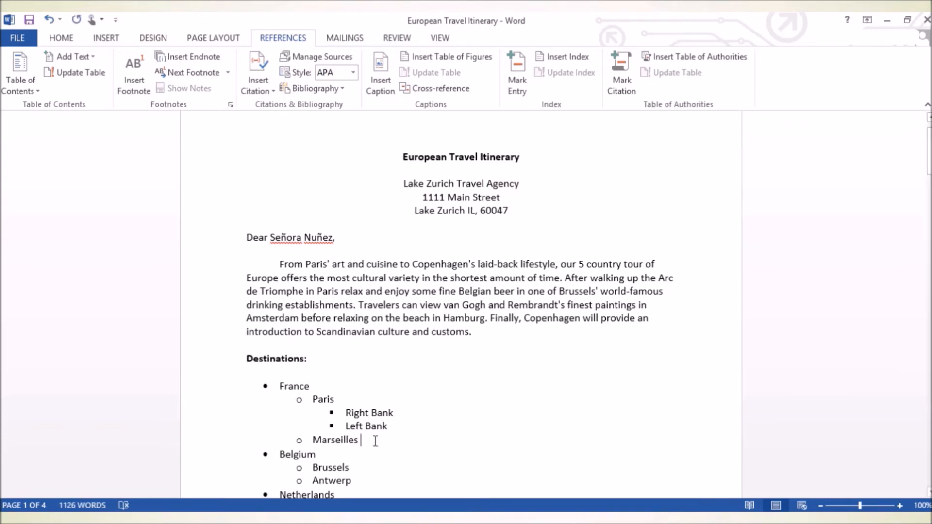
click(144, 94)
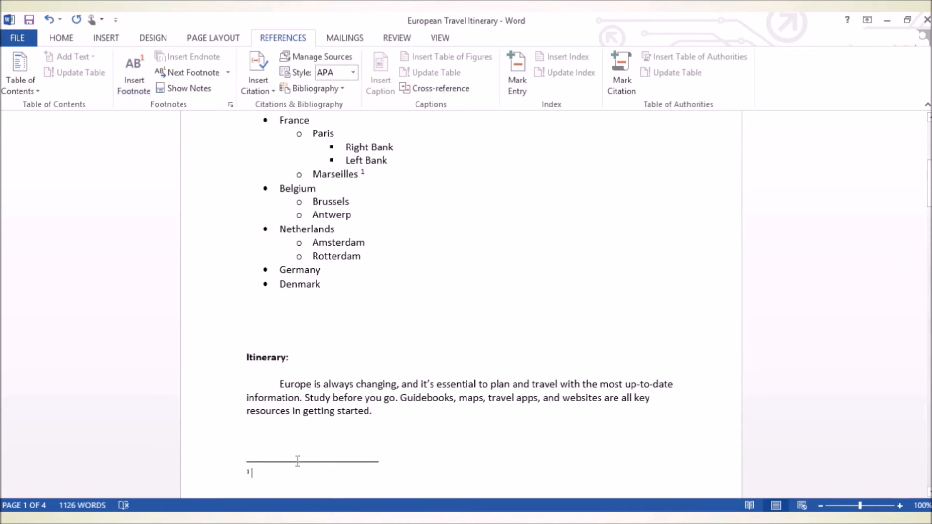
text(Second largest city in France)
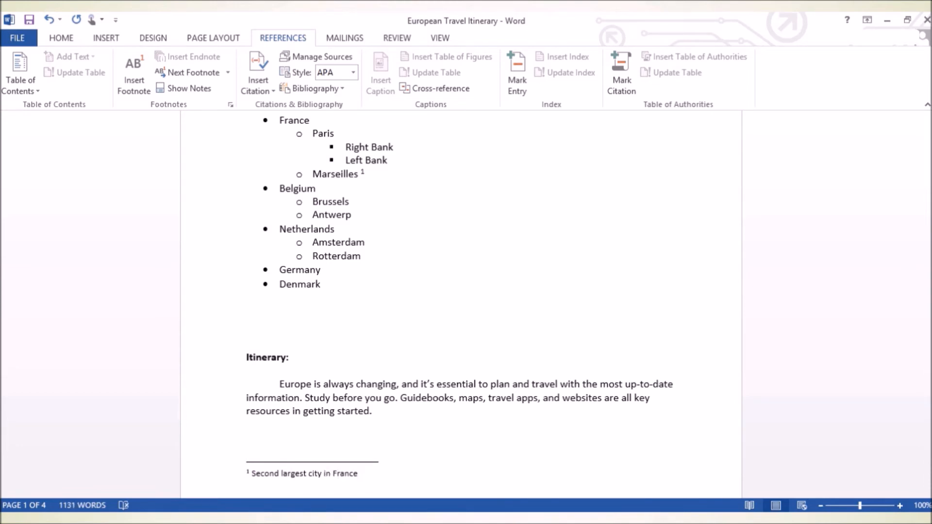
Insert a footnote after Antwerp reading "Second largest city in Belgium"
click(369, 212)
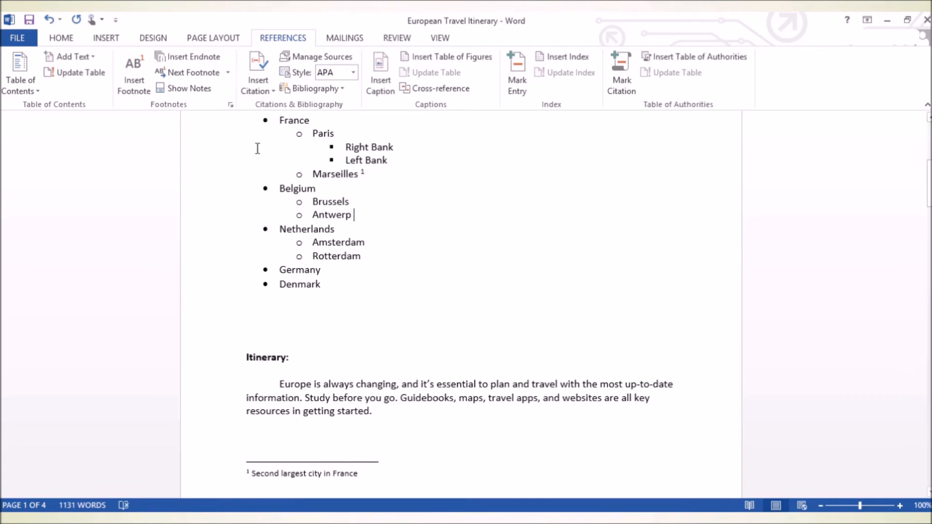
click(132, 79)
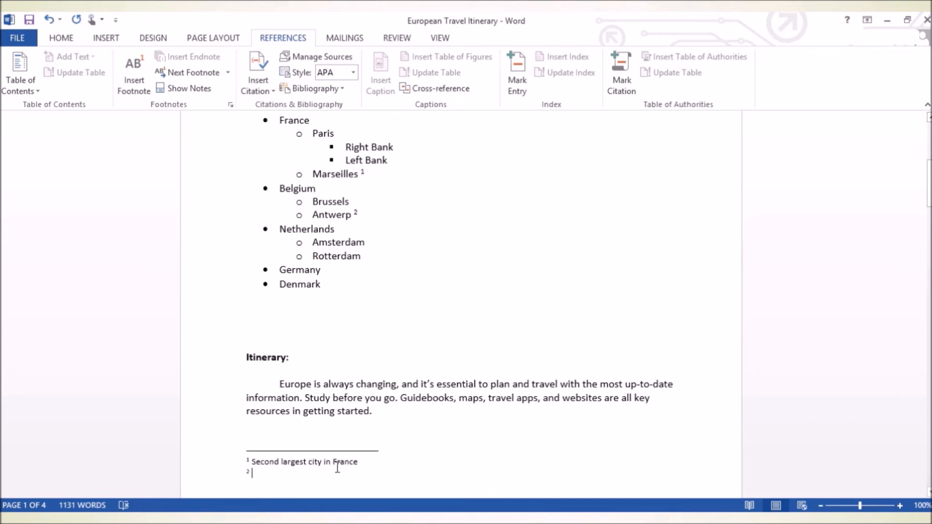
text(Second)
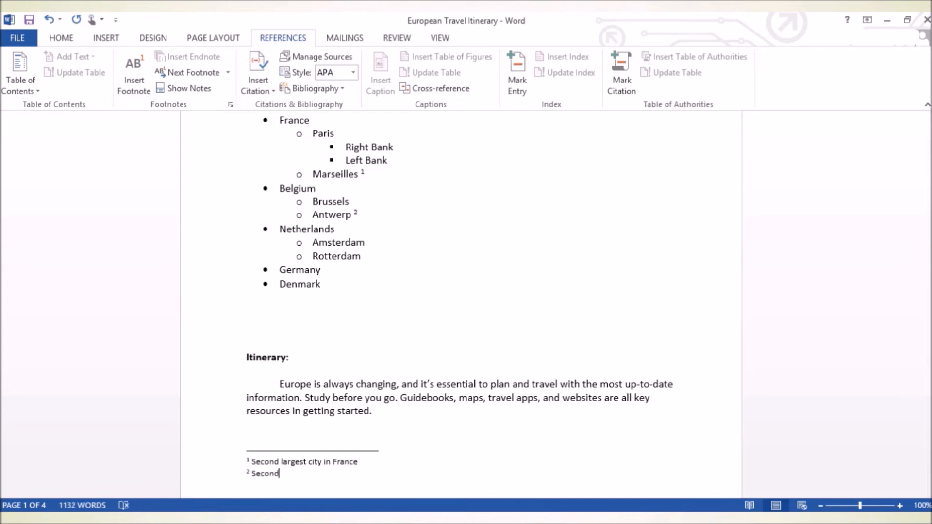
text( largest city in Belgium)
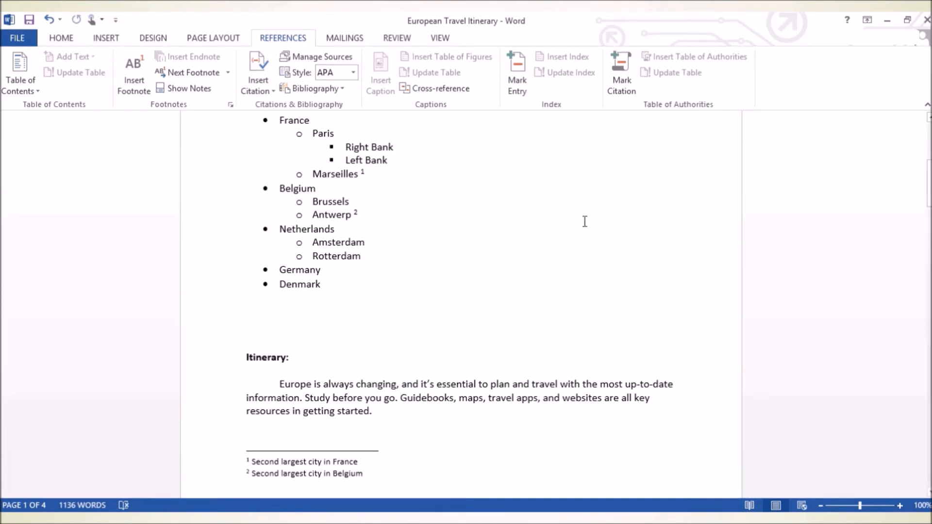
Insert a Blank built-in header with the text "Itinerary", and finish header editing
scroll(595, 293, up, 6)
scroll(596, 293, up, 1)
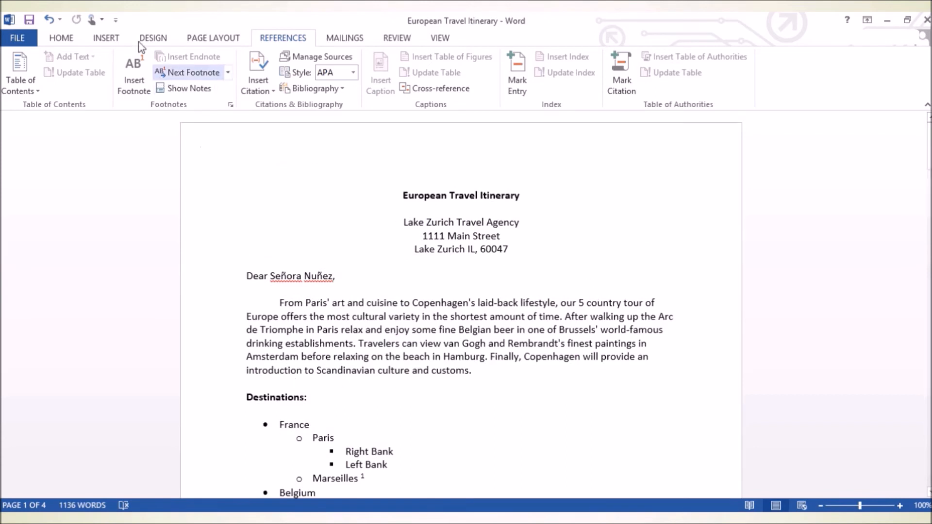
click(105, 39)
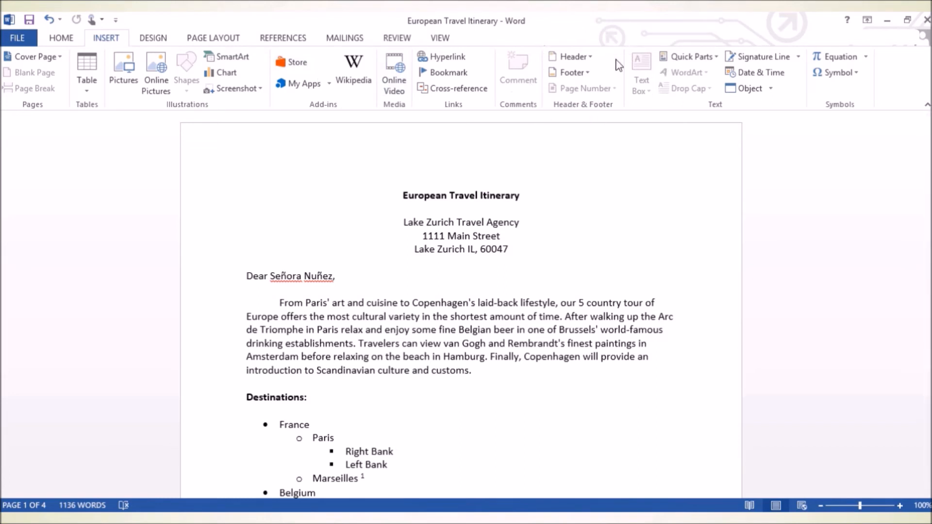
click(591, 61)
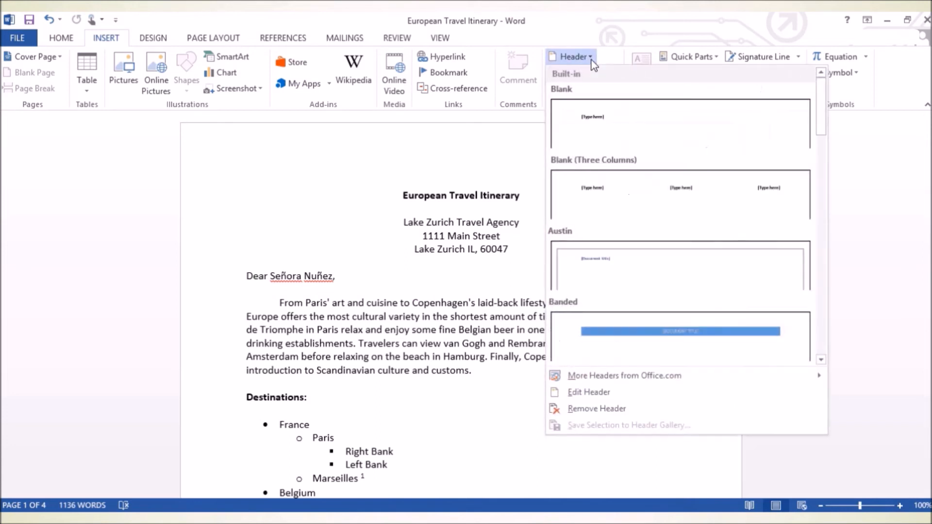
scroll(619, 132, down, 5)
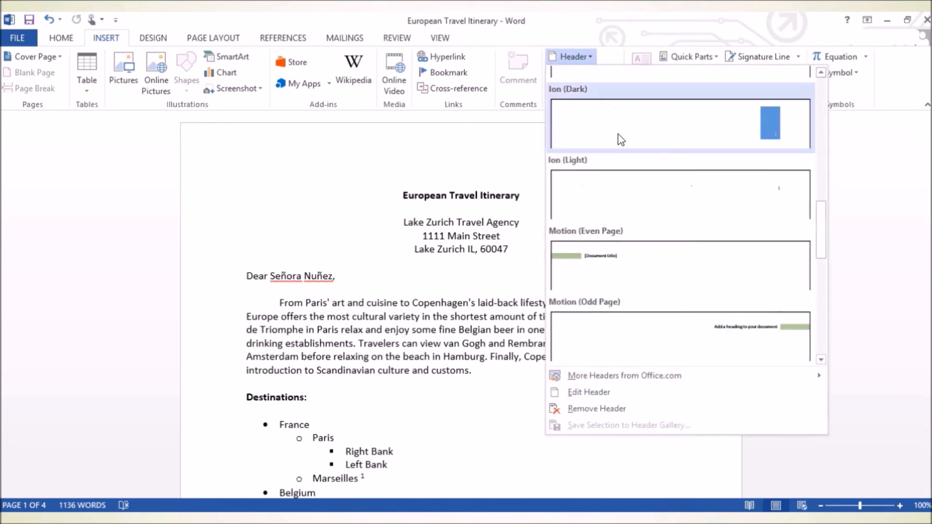
scroll(620, 137, up, 5)
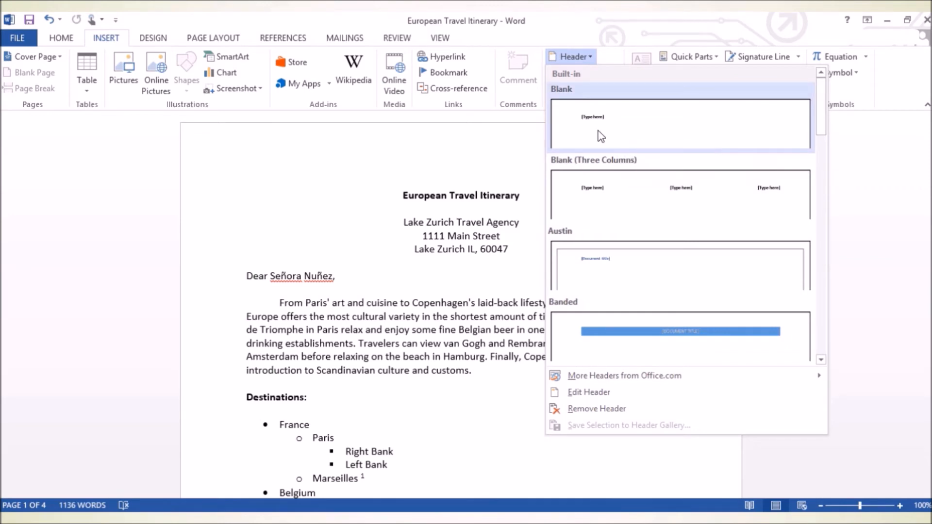
click(687, 121)
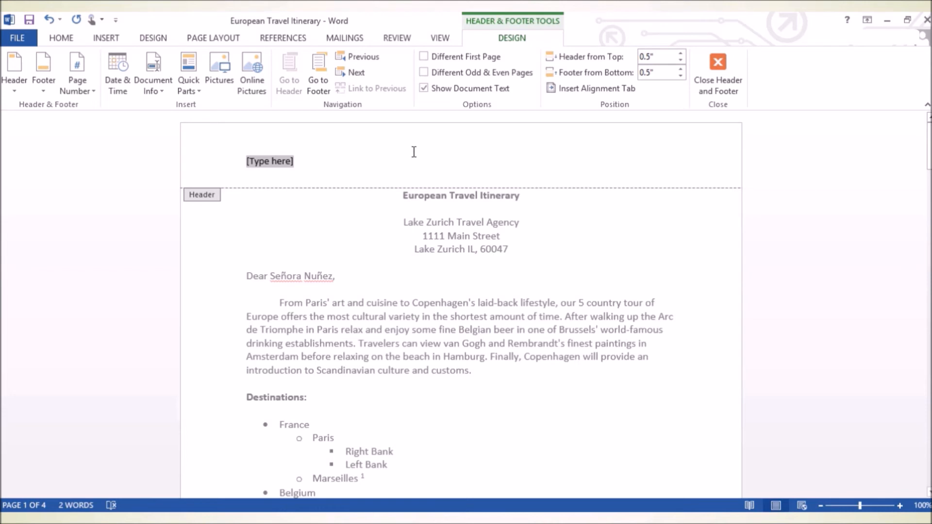
text(Itinerary)
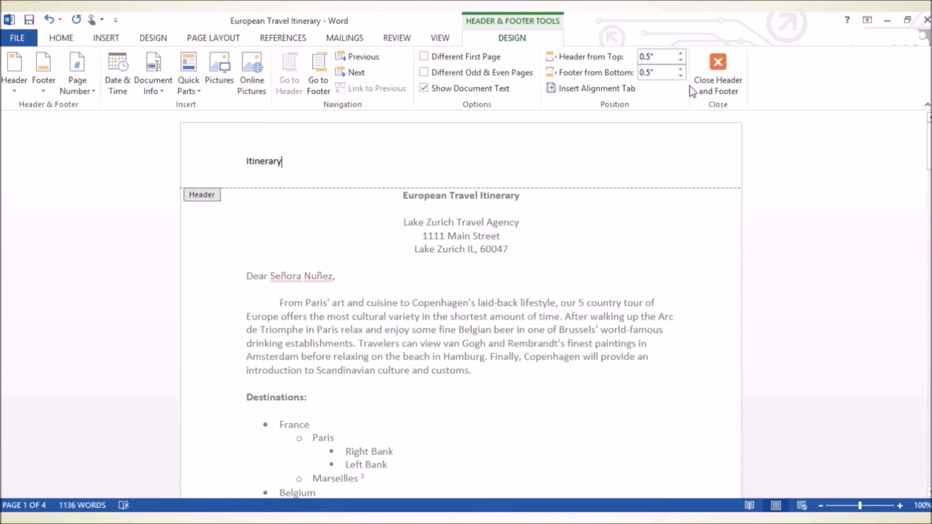
click(718, 75)
Examine the header on each page from the beginning of the document to the last page
scroll(897, 188, up, 10)
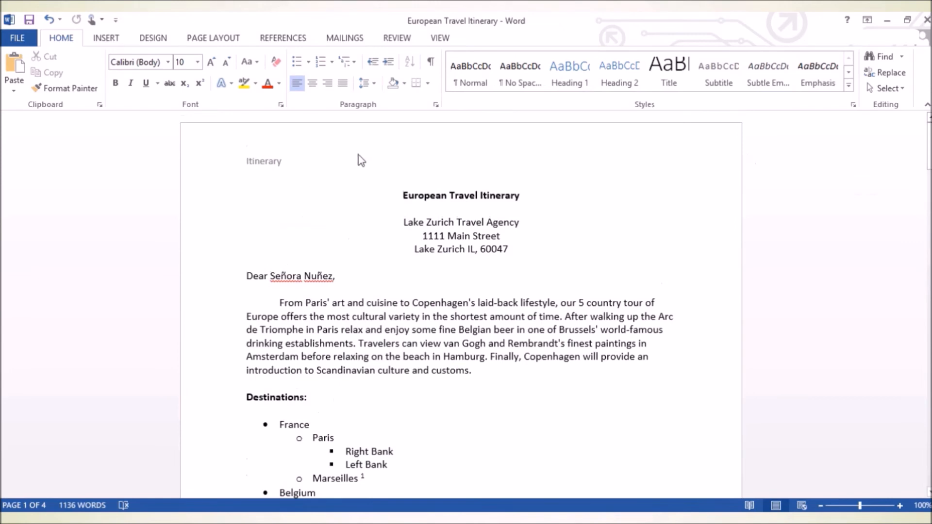
click(343, 162)
scroll(343, 160, down, 3)
scroll(341, 157, down, 18)
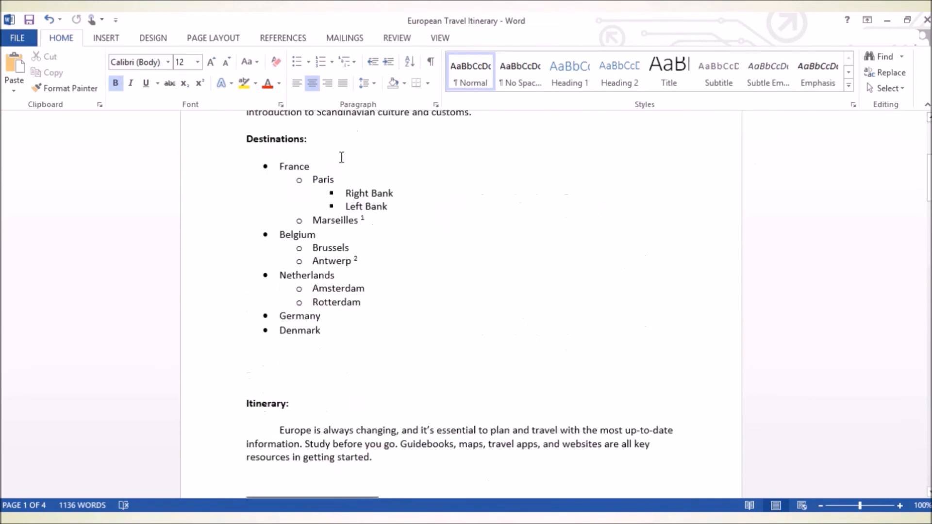
click(298, 201)
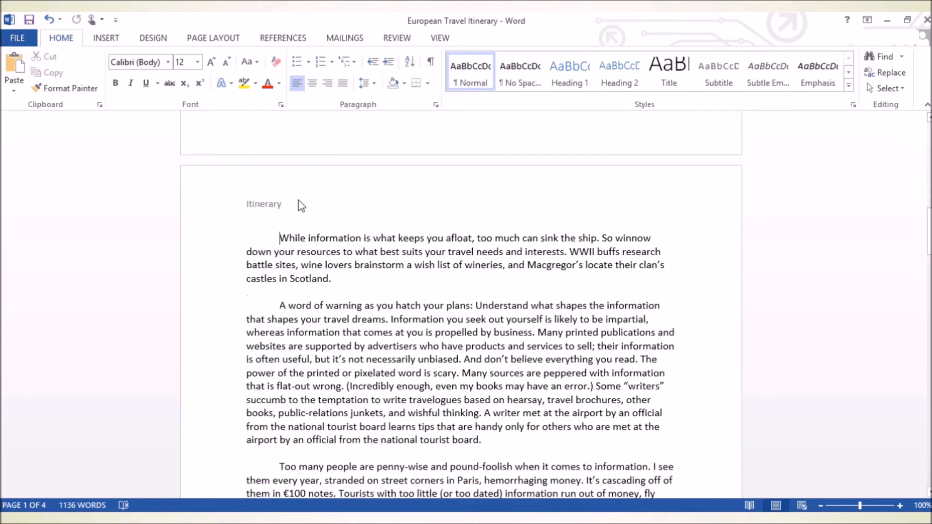
scroll(407, 187, down, 12)
scroll(407, 185, down, 18)
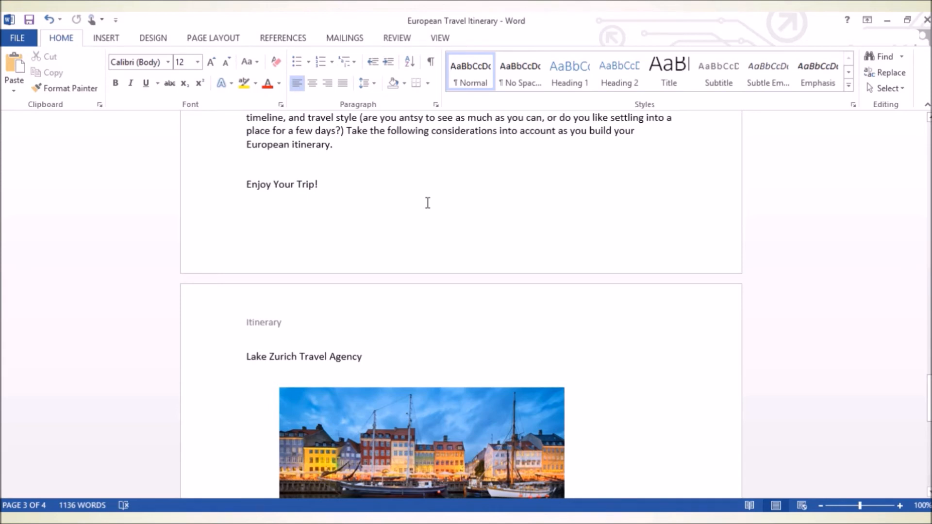
Insert Plain Number 3 page numbers at the bottom of the itinerary's pages, finish footer editing and check the numbering through to the last page
click(99, 38)
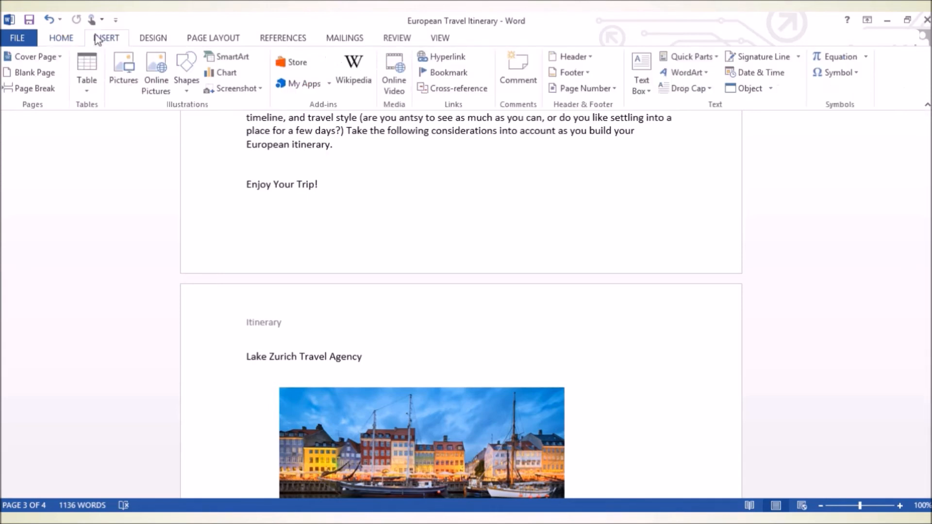
drag(930, 398, 926, 116)
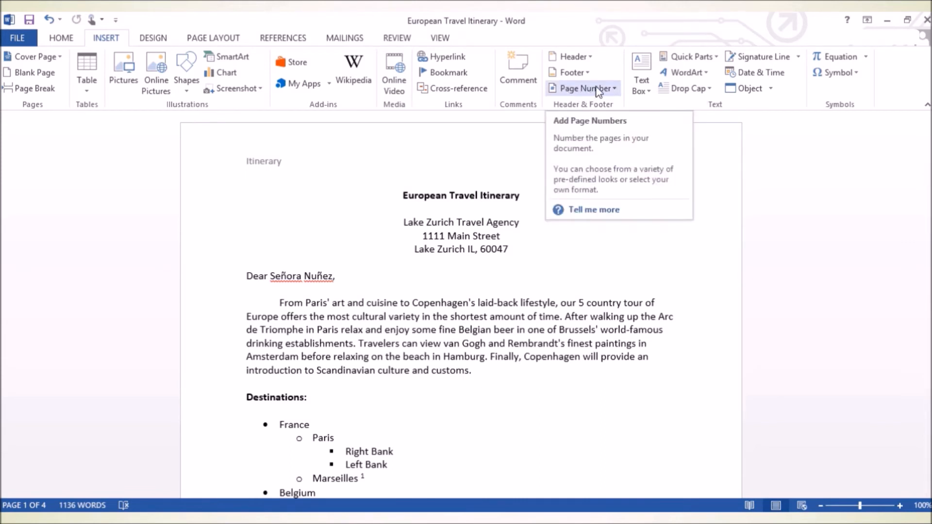
click(612, 89)
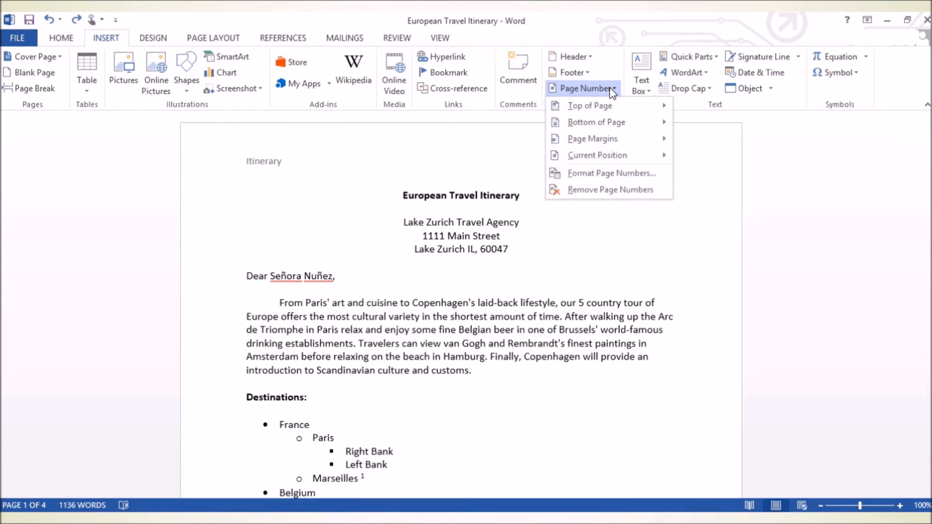
mouse_move(611, 122)
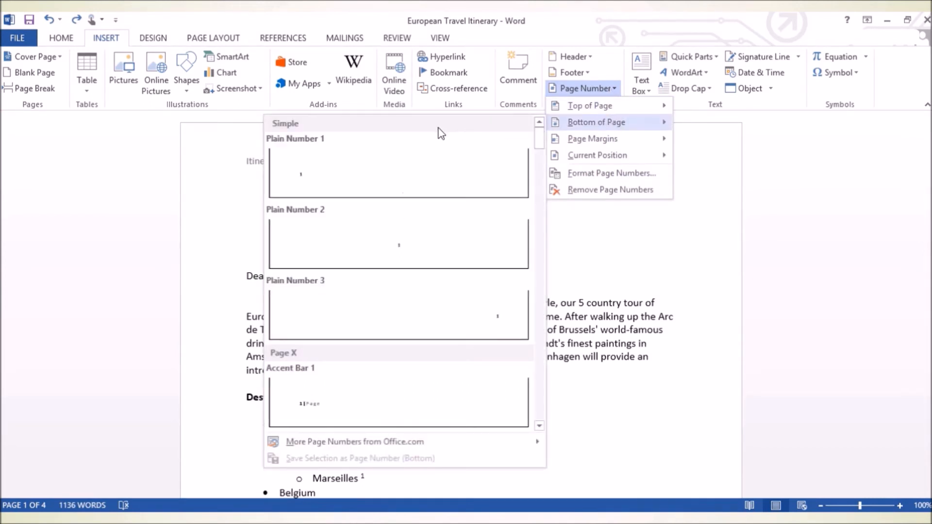
click(421, 311)
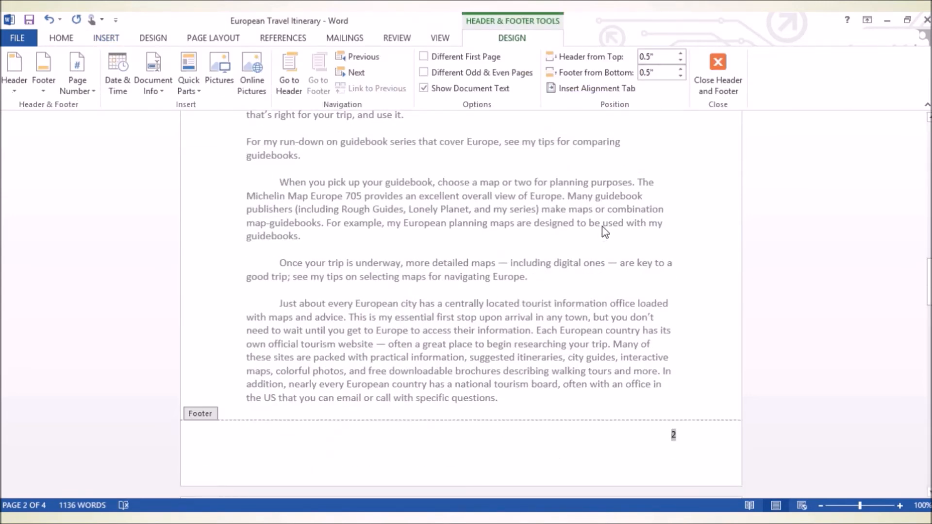
click(726, 64)
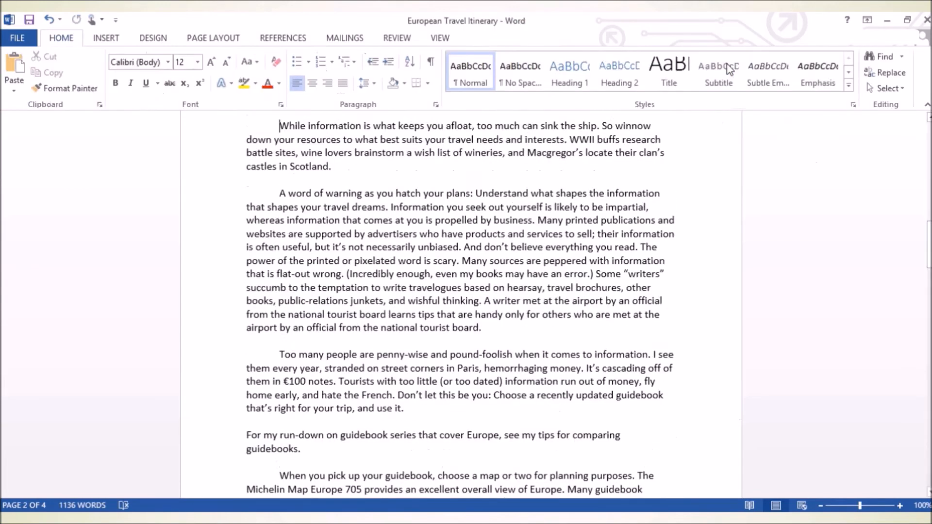
scroll(659, 230, down, 20)
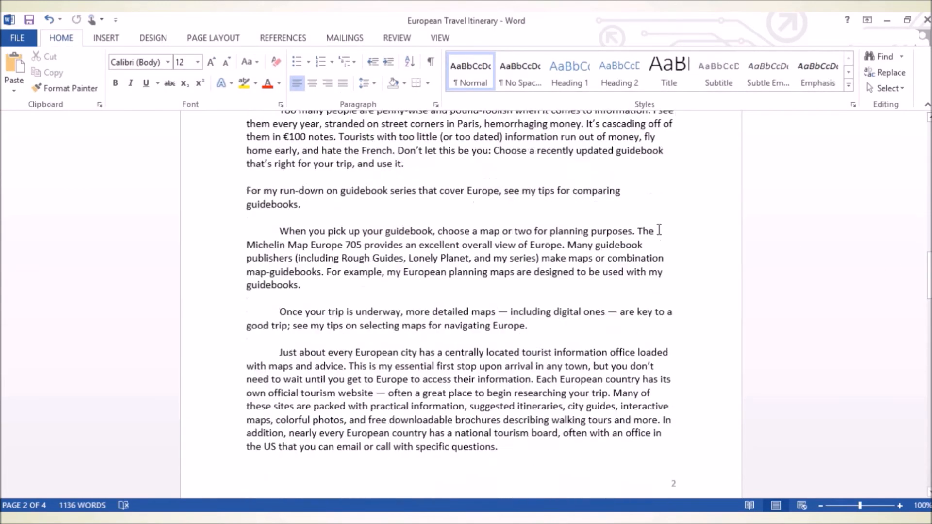
scroll(659, 230, down, 4)
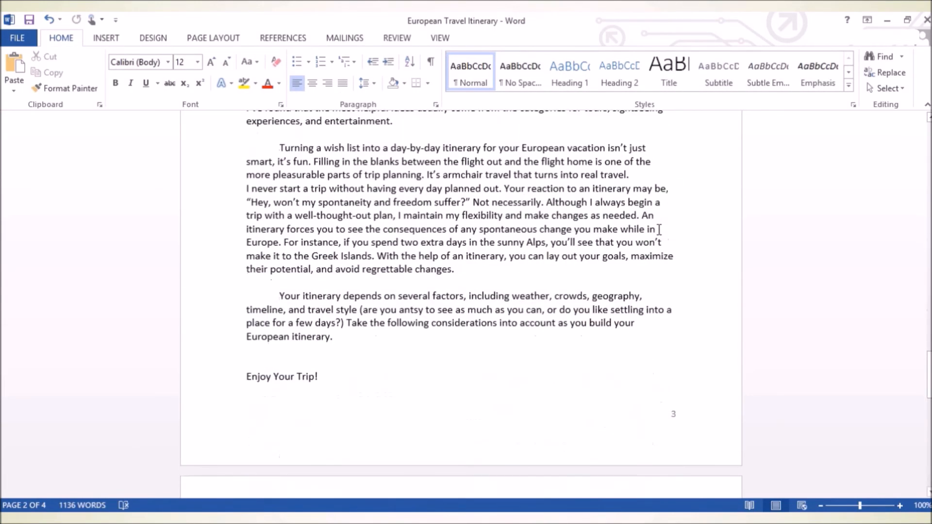
scroll(539, 283, down, 3)
scroll(536, 277, down, 10)
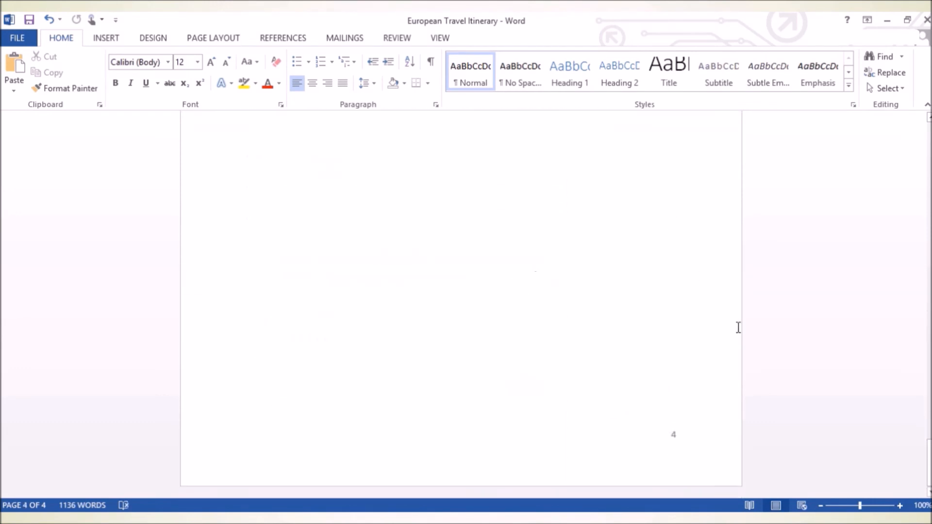
drag(928, 463, 928, 141)
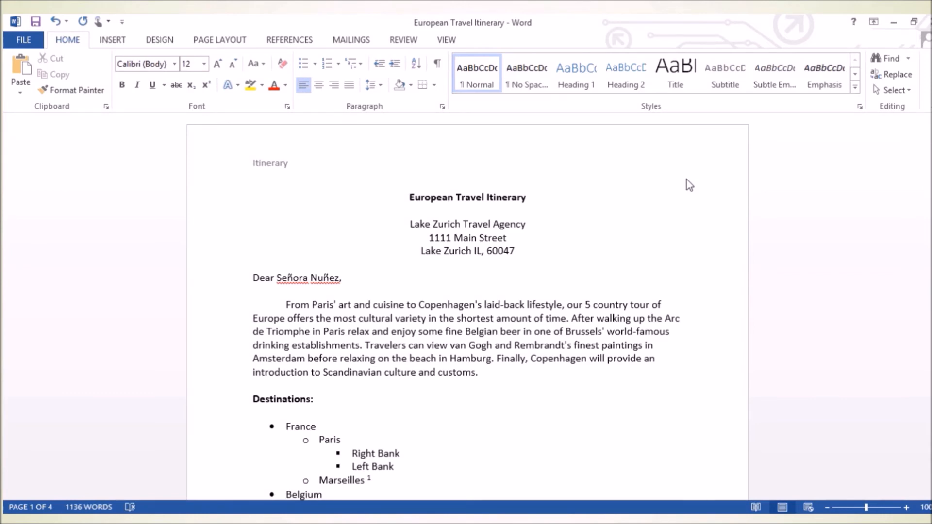
Create a new blank document
click(30, 39)
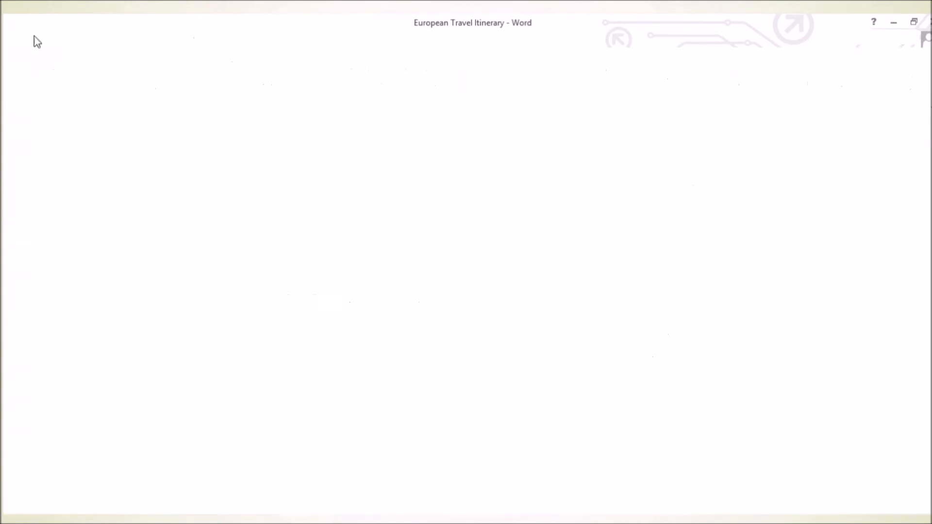
click(30, 100)
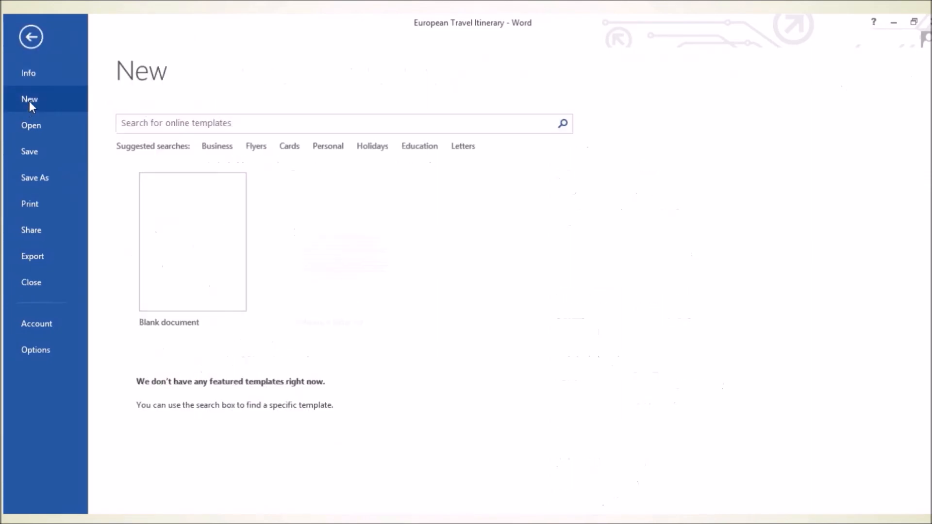
click(190, 224)
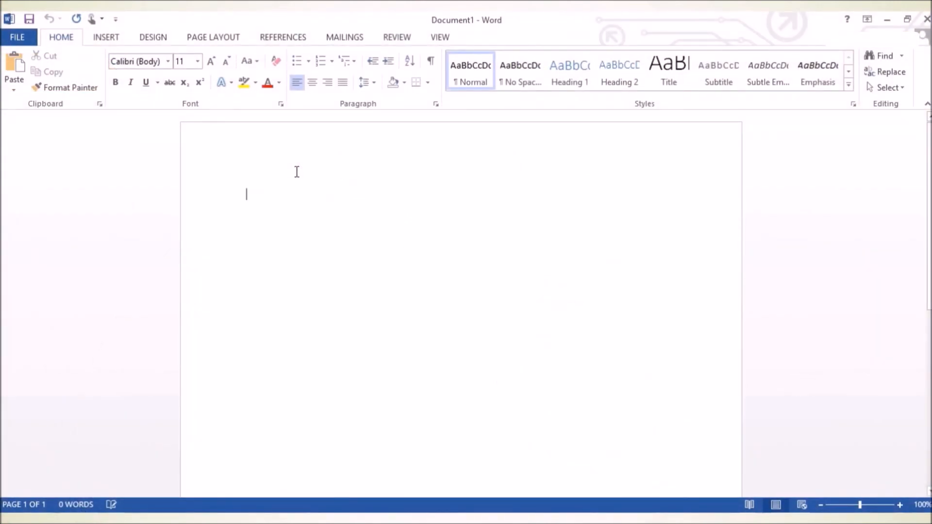
Set up an envelope with Ela Area Public Library's postal address for delivery and the Lake Zurich Travel Agency's postal address as return address
click(355, 38)
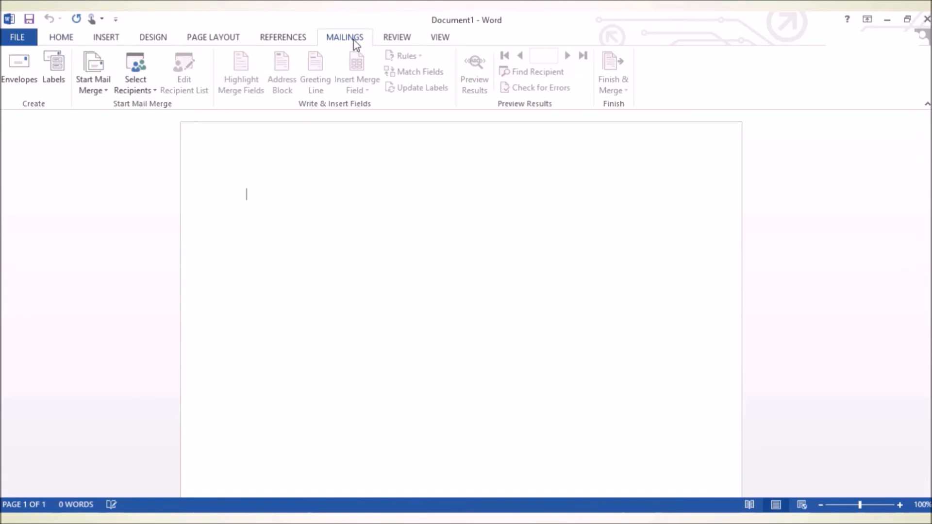
click(6, 71)
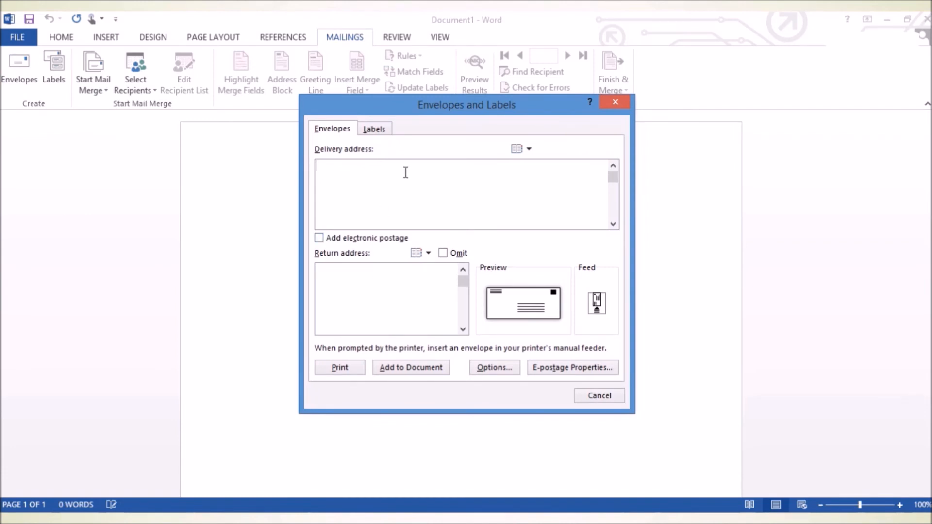
text(Ela Area Public Library)
key(Return)
text(2)
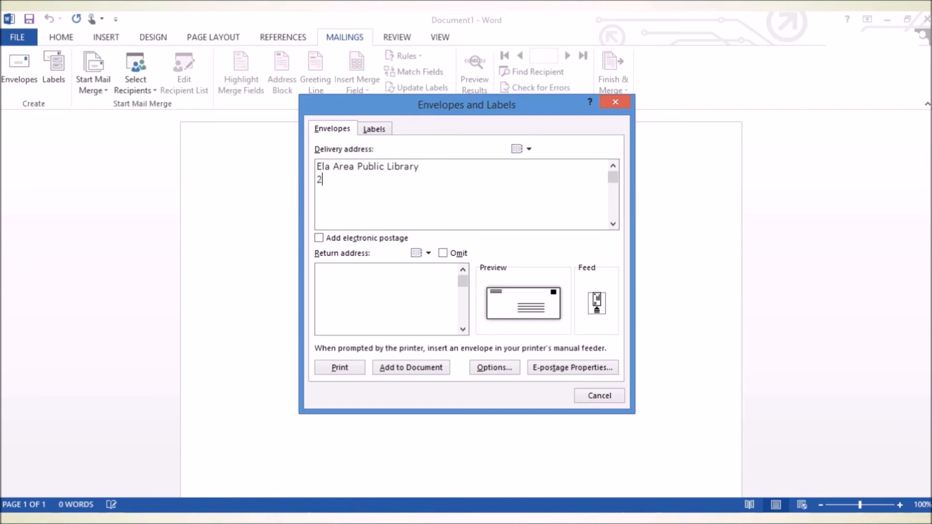
text(75 Mohawk Trail La)
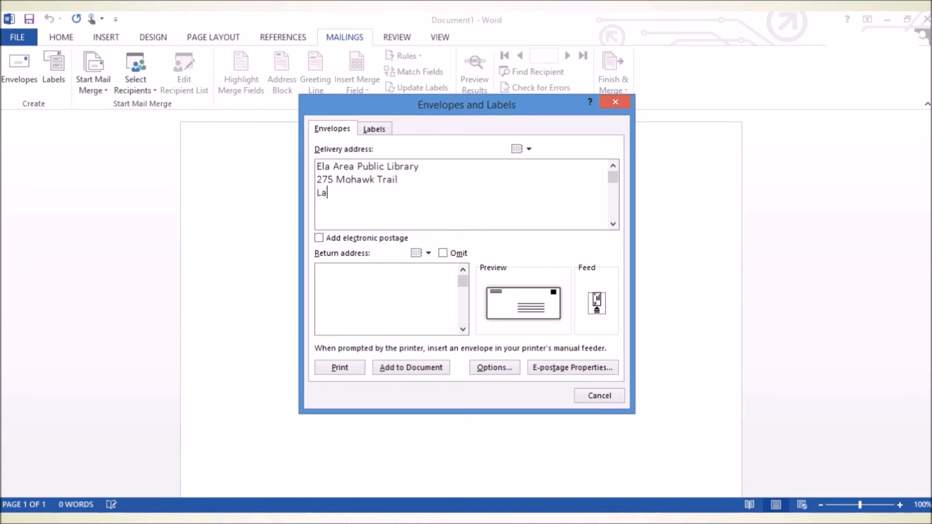
text(ke Zurich, IL  60047)
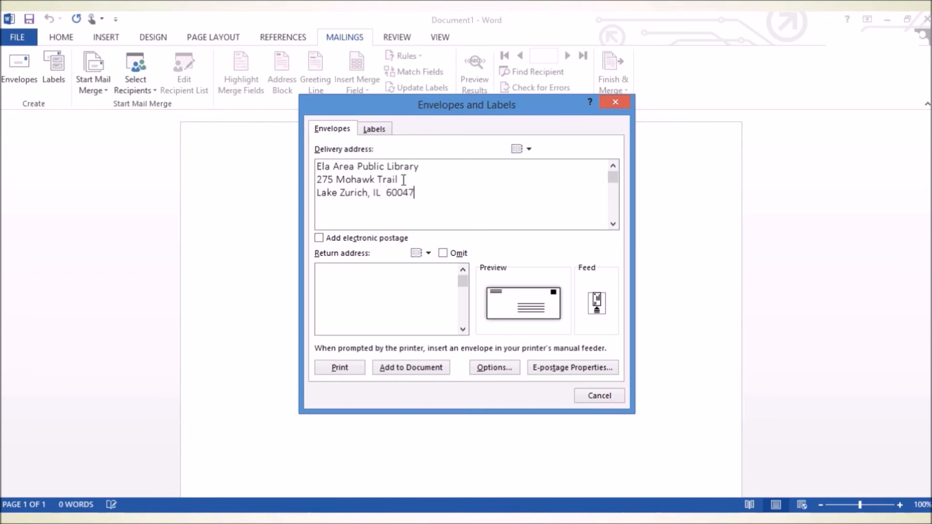
right_click(384, 275)
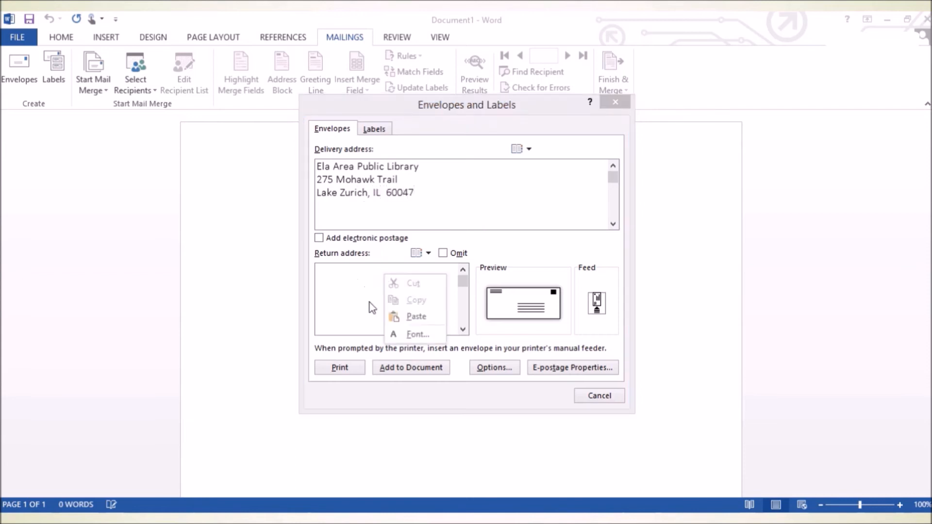
click(414, 316)
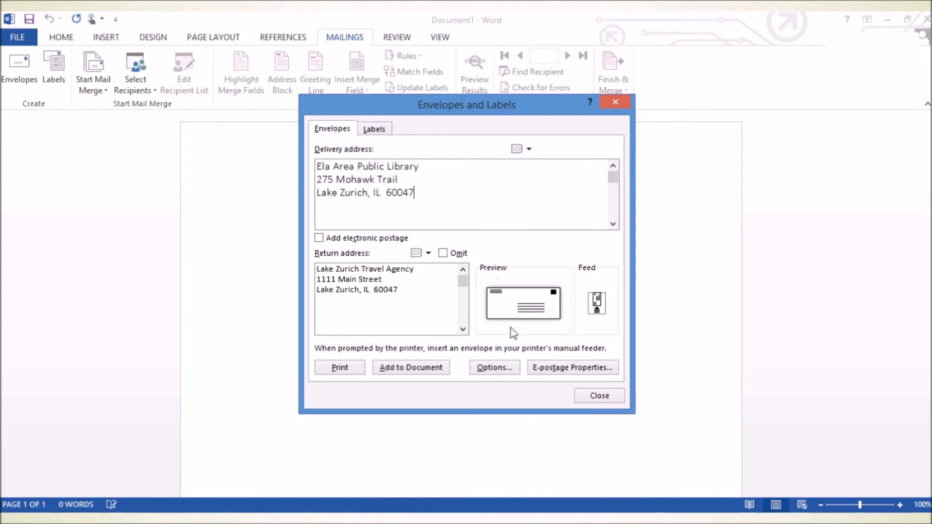
Review the available envelope sizes and accept Size 10 (4 1/8 x 9 1/2 in)
click(526, 300)
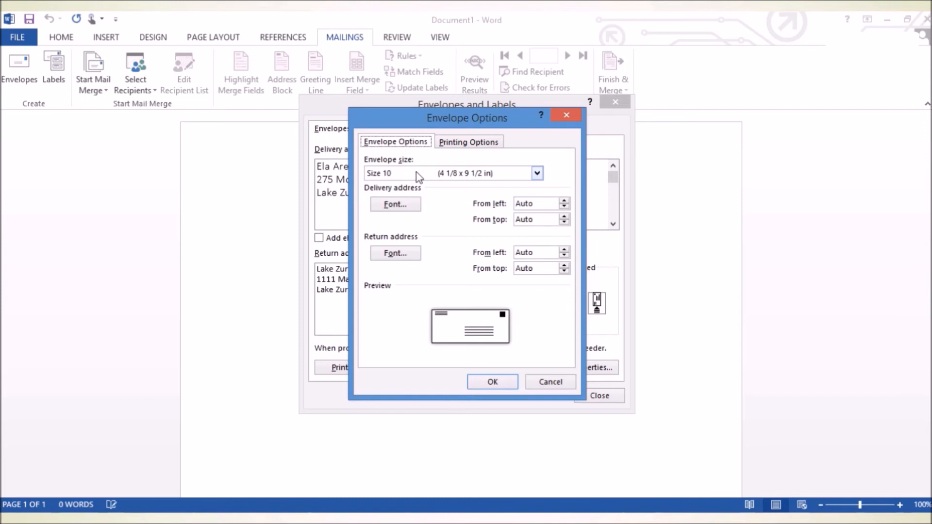
click(538, 173)
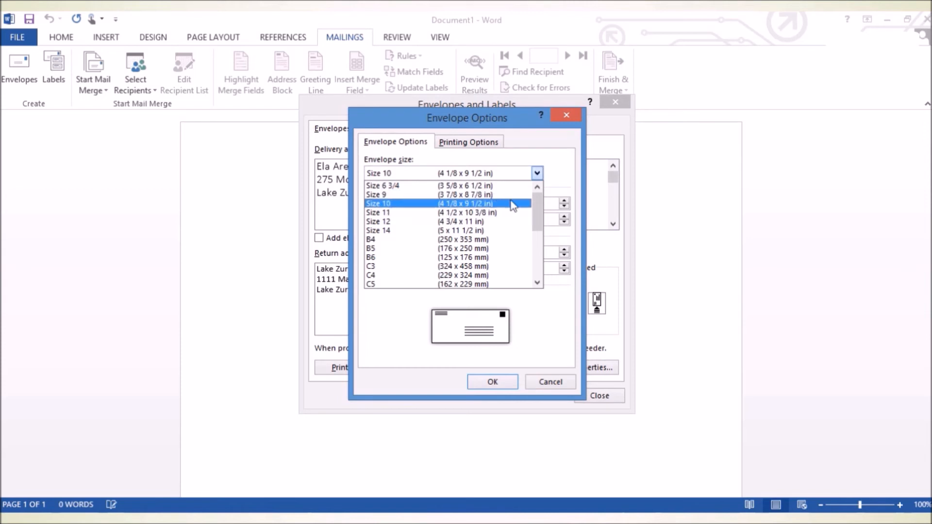
click(555, 138)
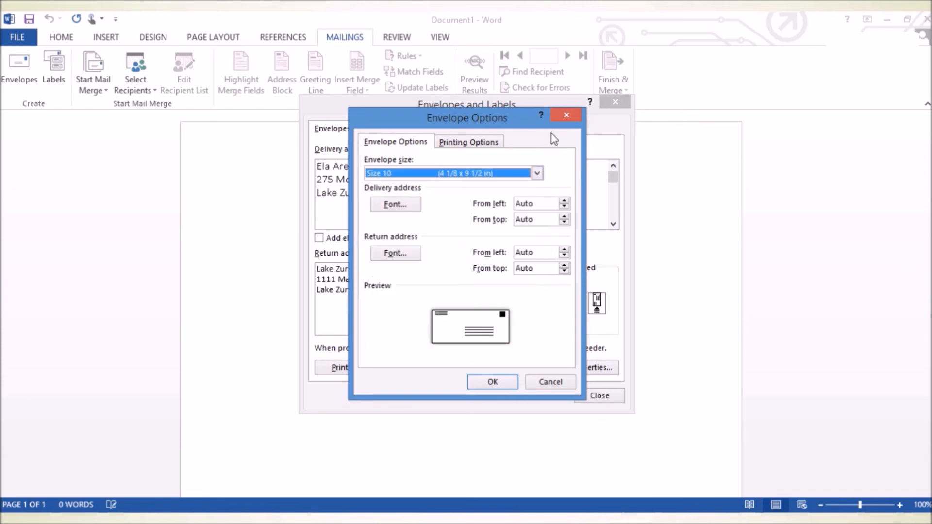
click(500, 385)
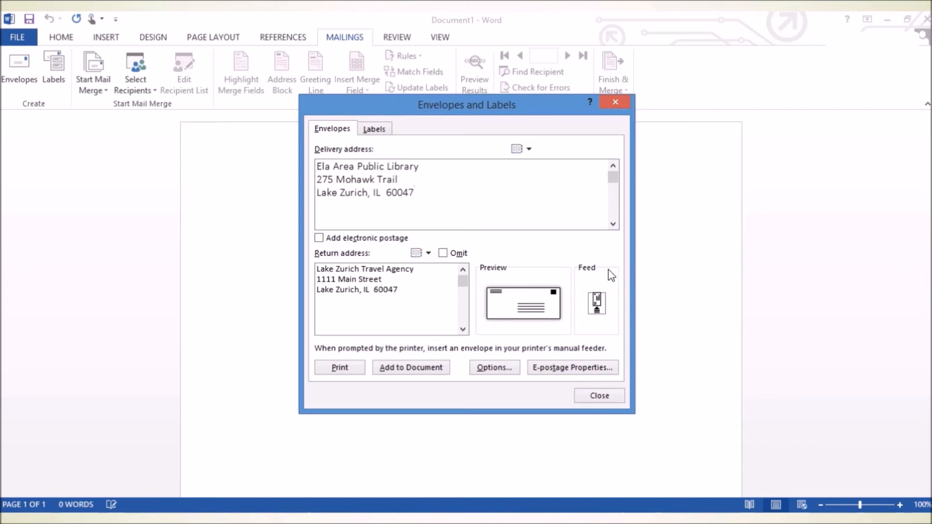
Review the envelope's feed method and accept face-up feeding from Manual feed (Tray 1)
click(596, 306)
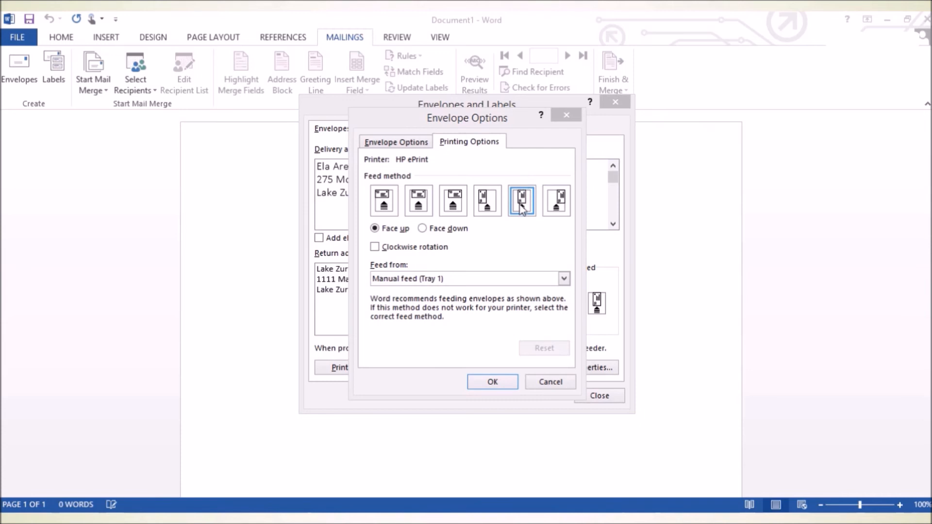
click(523, 233)
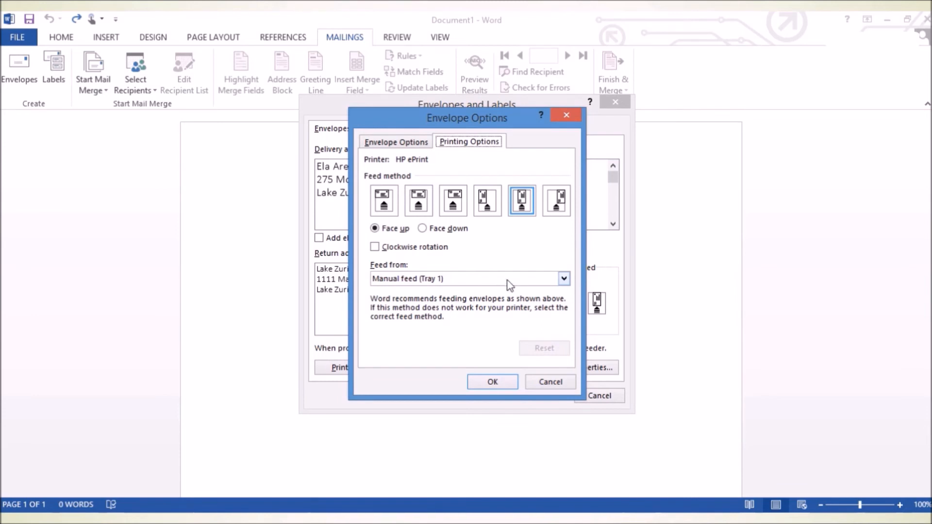
click(489, 383)
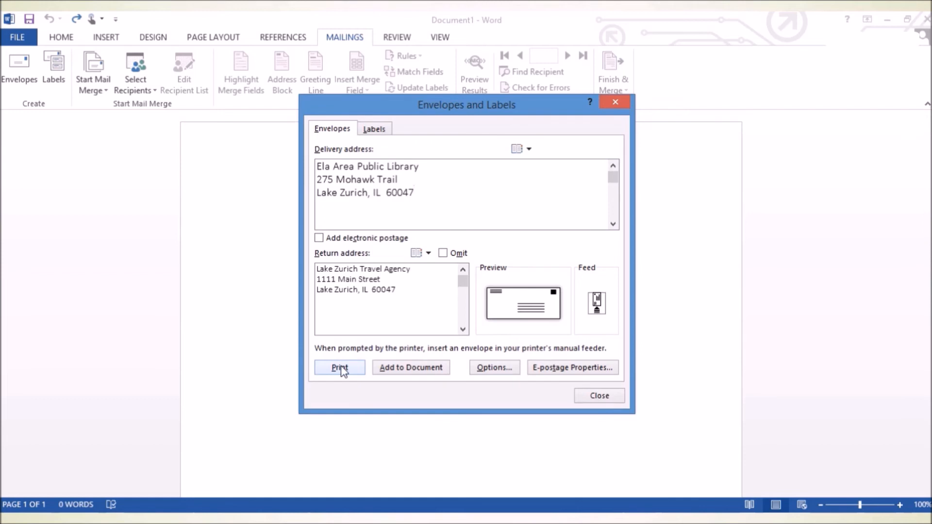
Add the envelope to the document and undo that addition
click(398, 371)
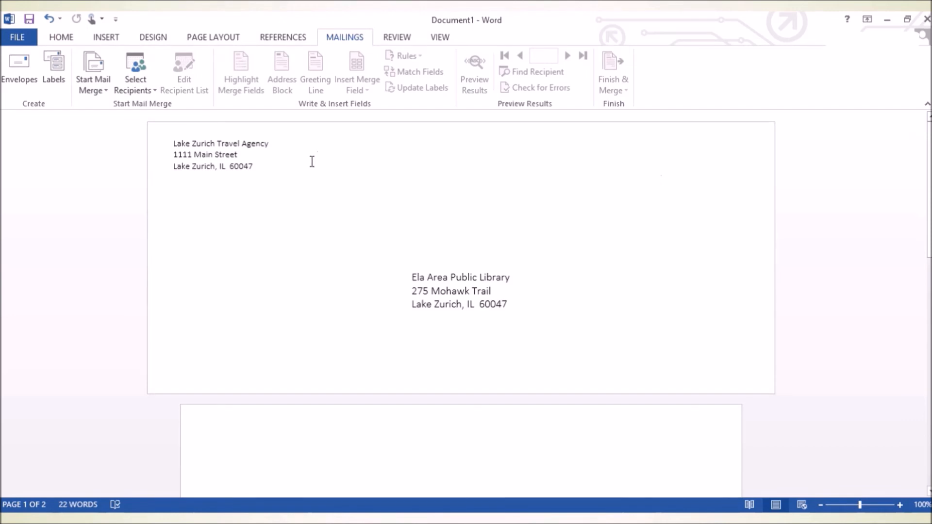
click(49, 19)
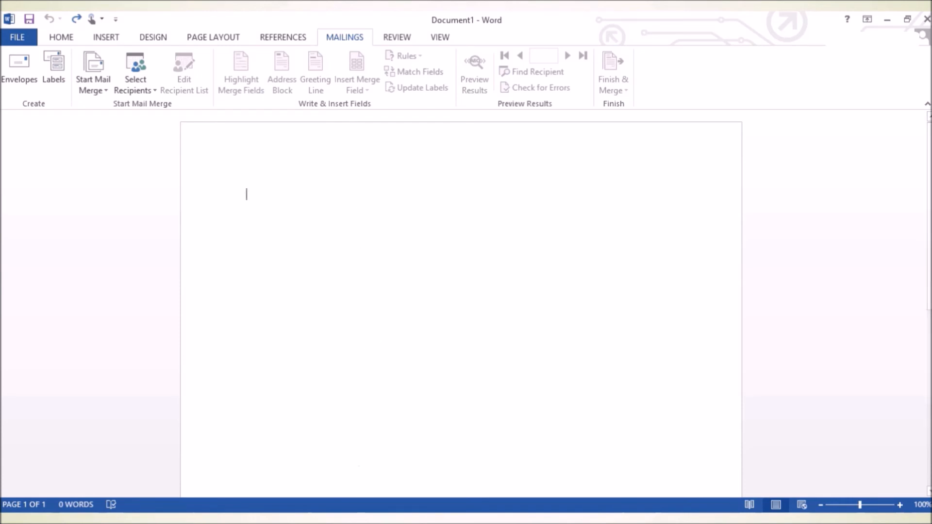
Switch to Excel to review the recipient columns in the Addresses workbook, and close it to return to the blank Word document
click(352, 520)
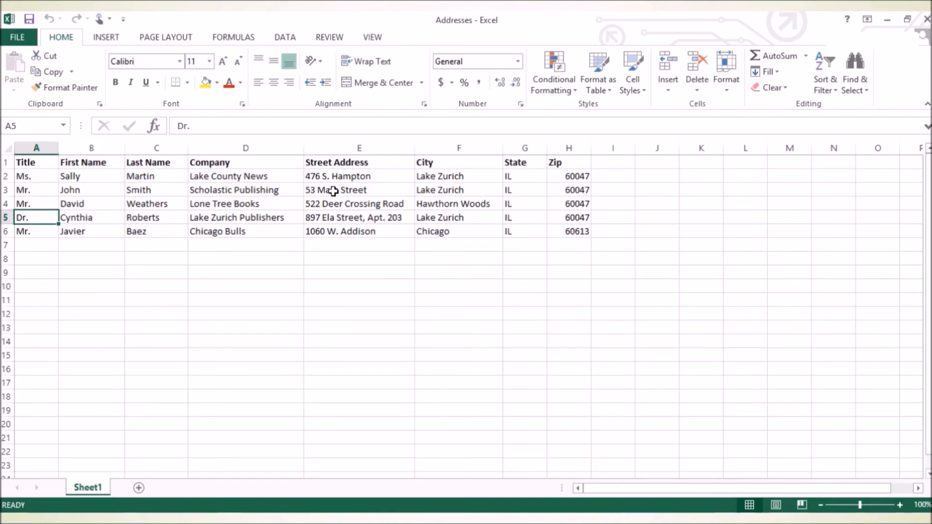
click(925, 21)
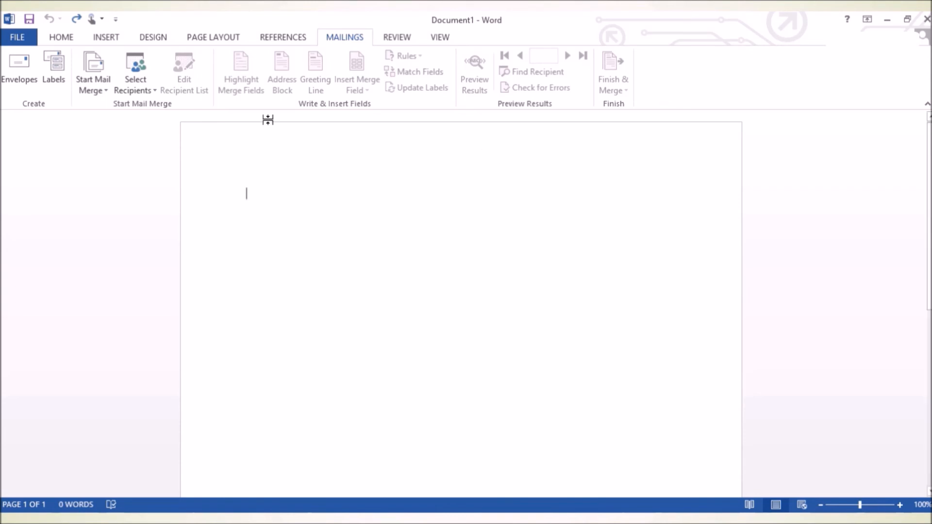
Start the Step-by-Step Mail Merge Wizard with Labels as the document type and continue to the starting document stage
click(106, 90)
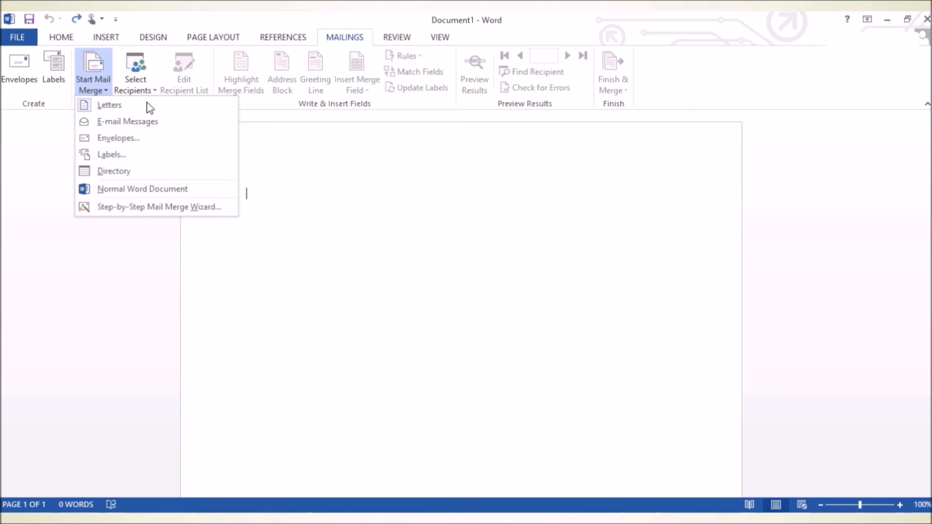
click(167, 204)
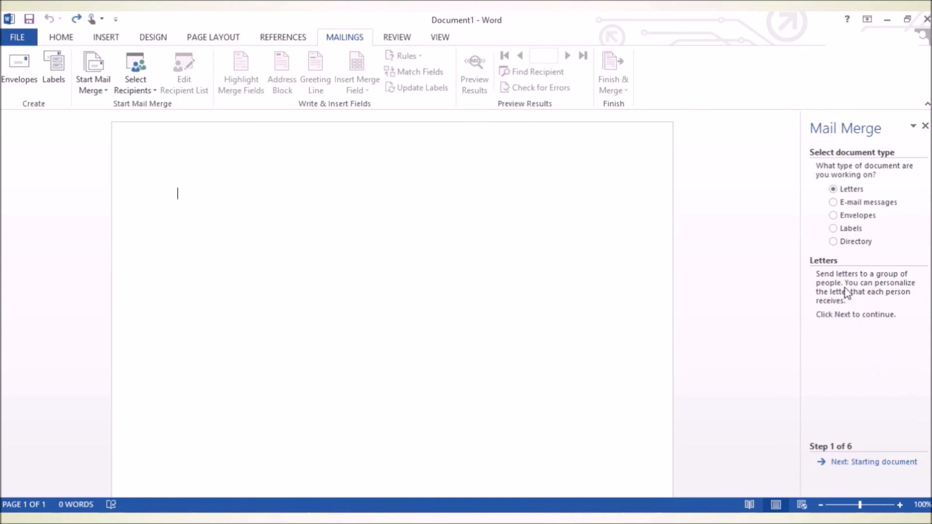
click(833, 229)
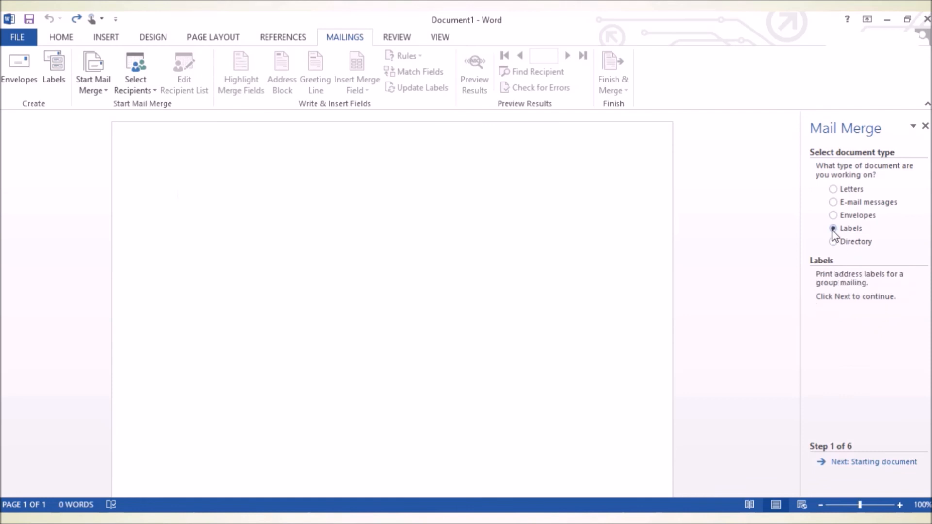
click(869, 464)
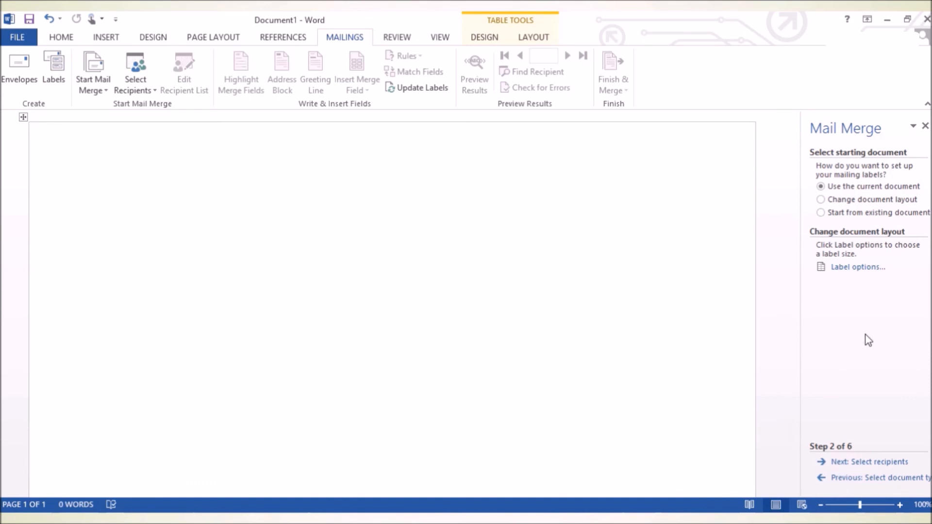
Open the label options for the merge and choose Avery US Letter as the label vendor
click(858, 268)
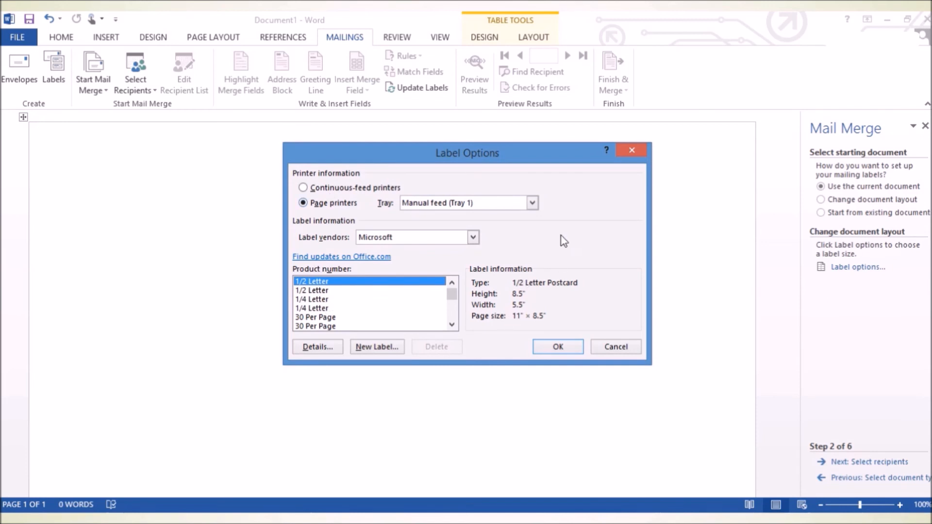
click(473, 237)
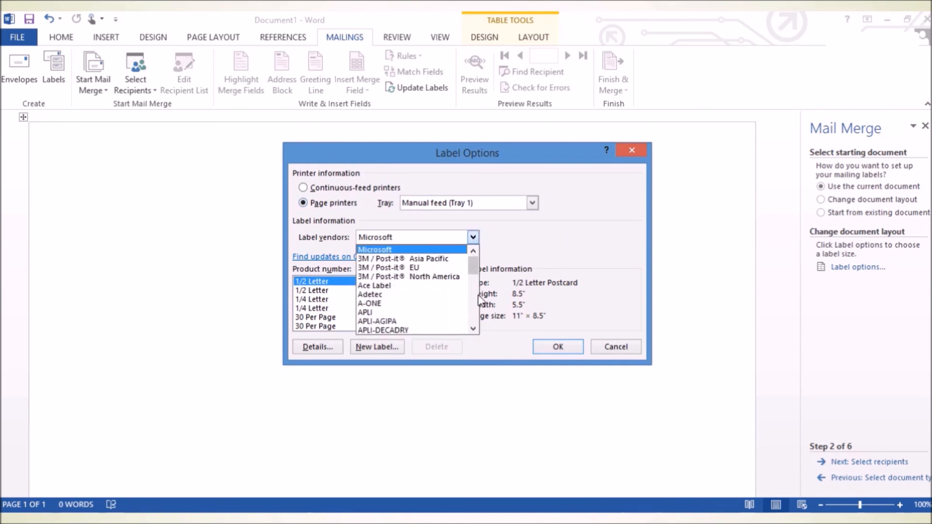
click(476, 313)
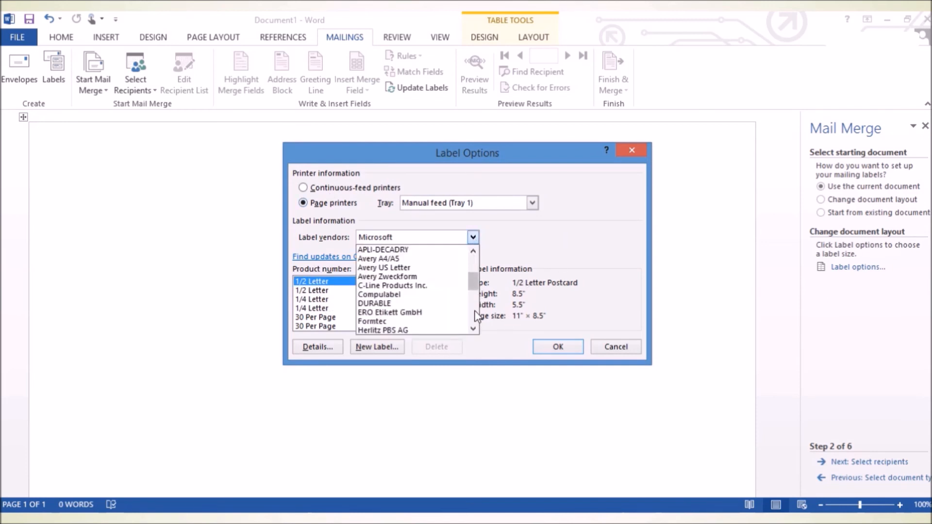
click(436, 268)
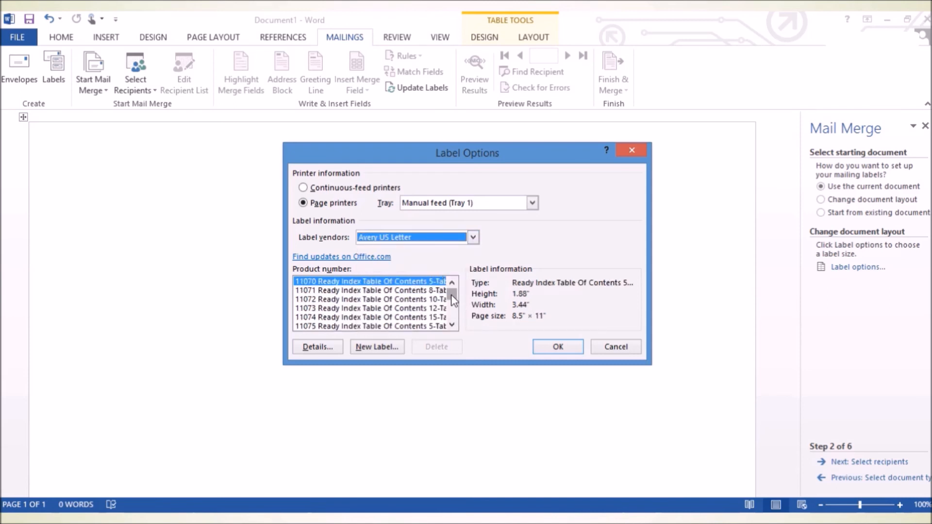
Apply the 5160 Easy Peel Address Labels layout and accept replacing the current document's contents
drag(452, 301, 454, 312)
click(452, 326)
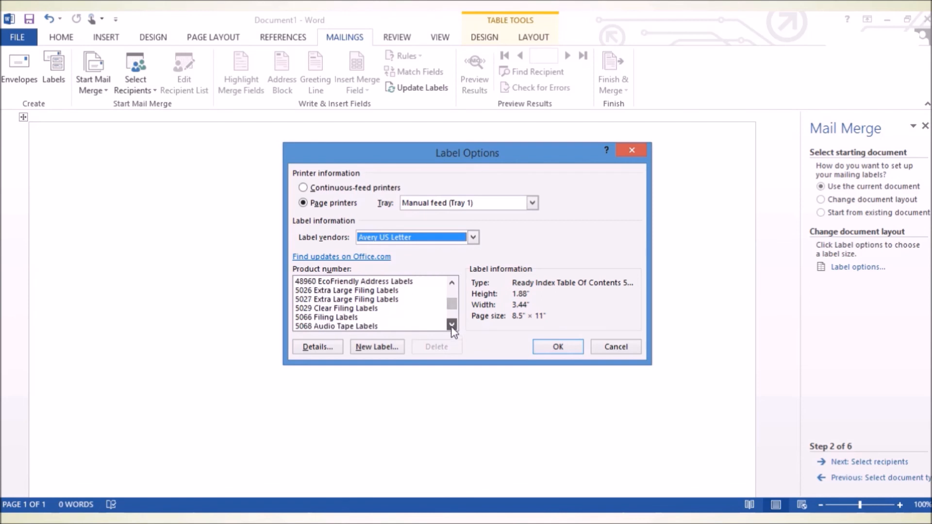
click(452, 326)
click(452, 326)
click(452, 326)
click(452, 326)
click(452, 326)
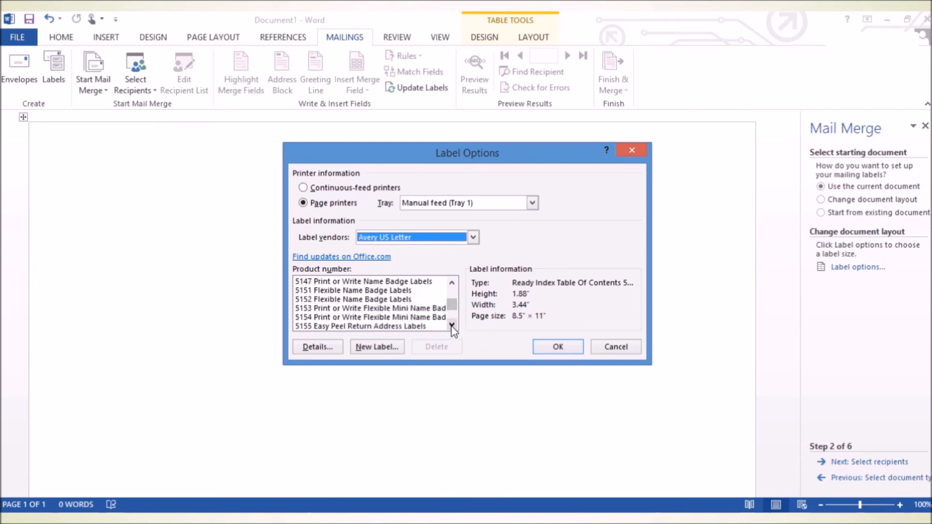
click(452, 325)
click(452, 326)
click(452, 326)
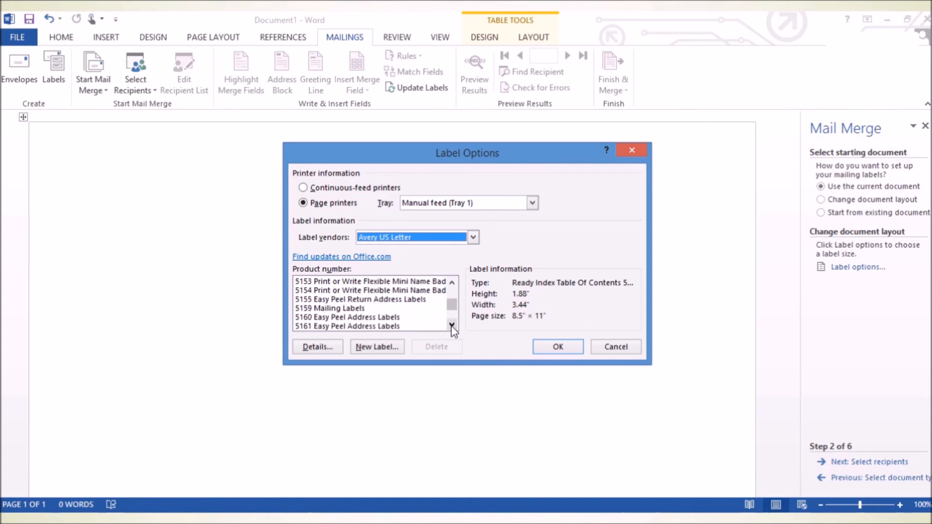
click(352, 319)
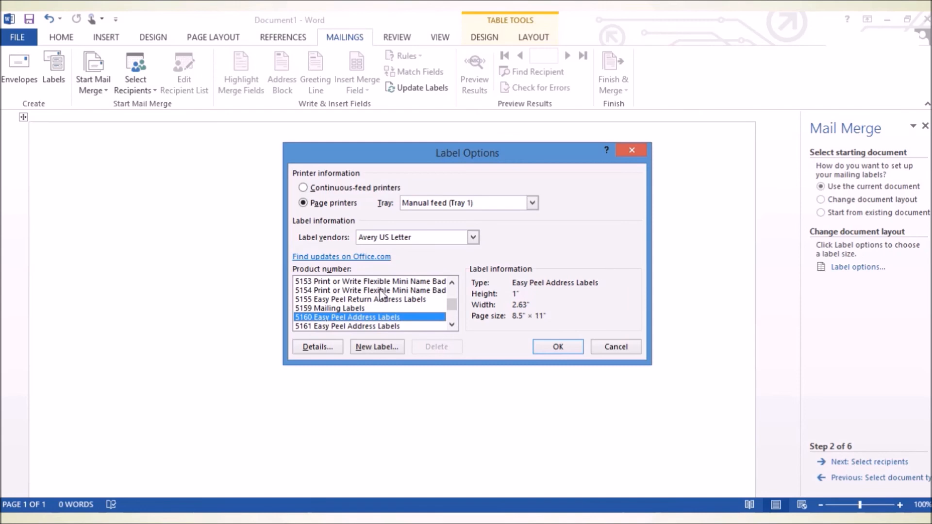
click(552, 349)
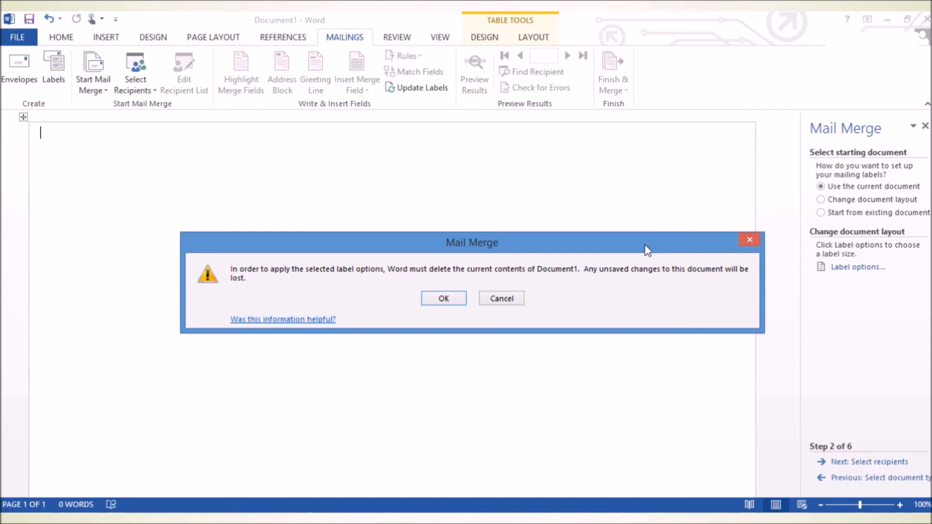
click(457, 298)
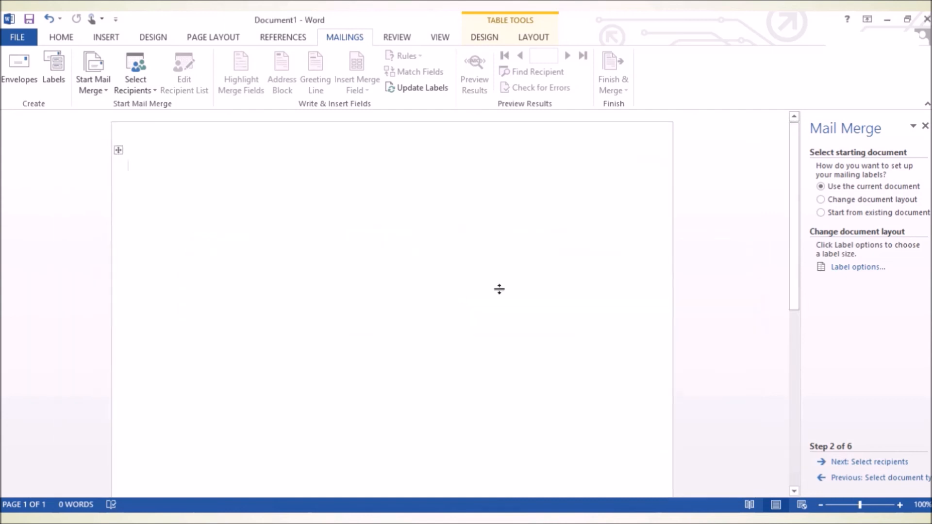
Use the Addresses workbook in Downloads as the existing recipient list, taking Sheet1$ with column headers and keeping all recipients
click(897, 461)
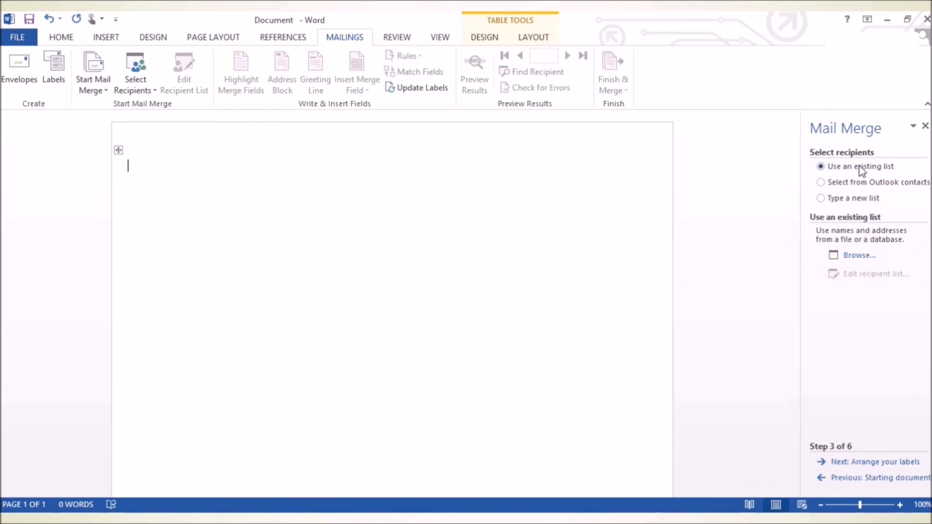
click(861, 256)
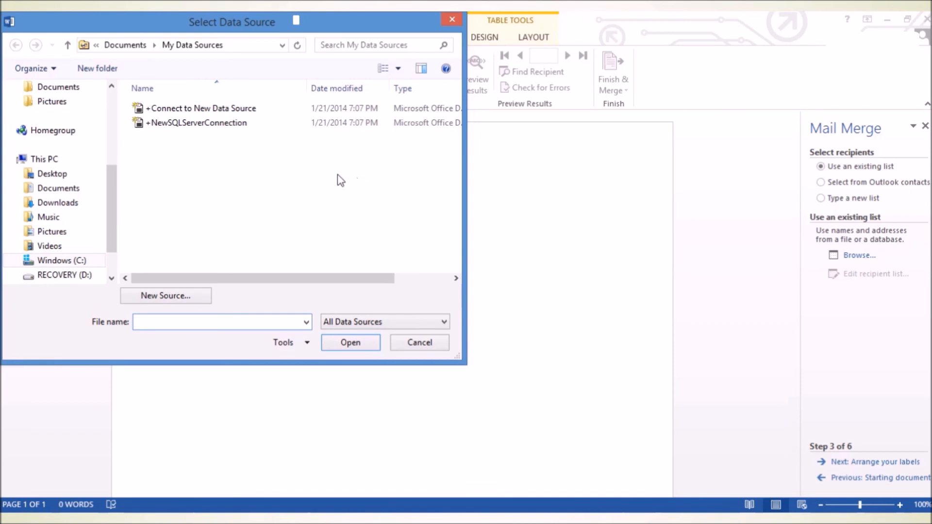
click(56, 204)
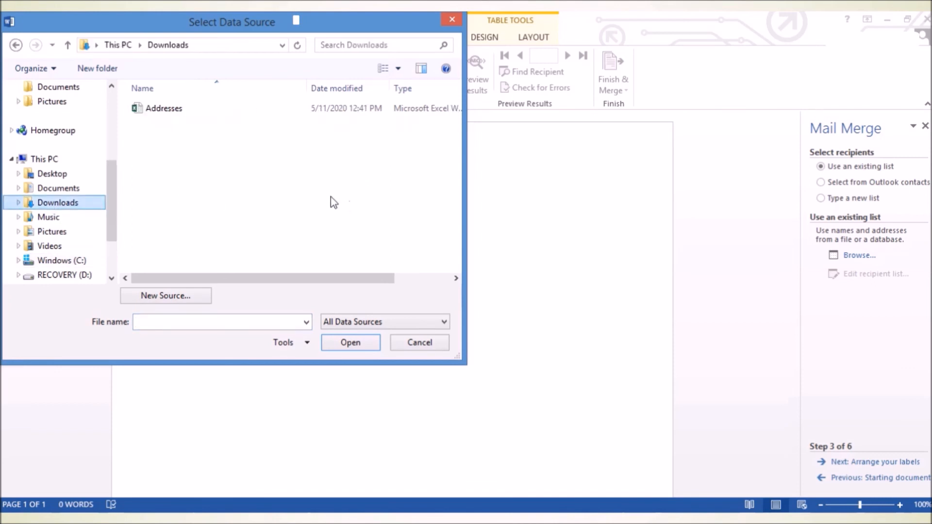
click(164, 112)
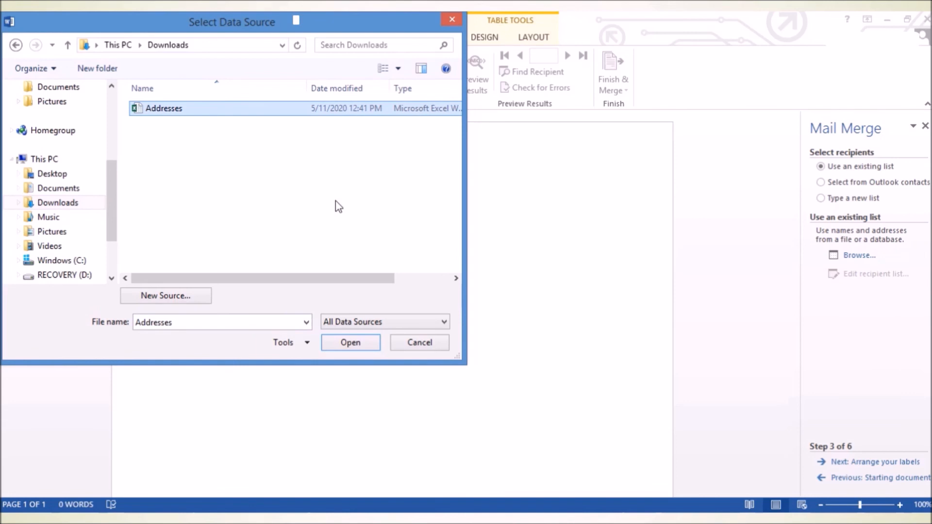
click(363, 342)
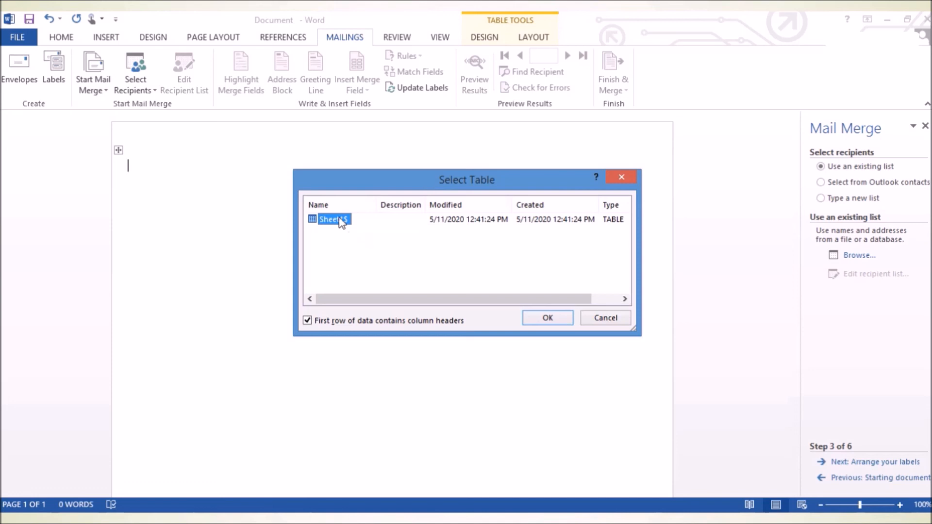
click(538, 322)
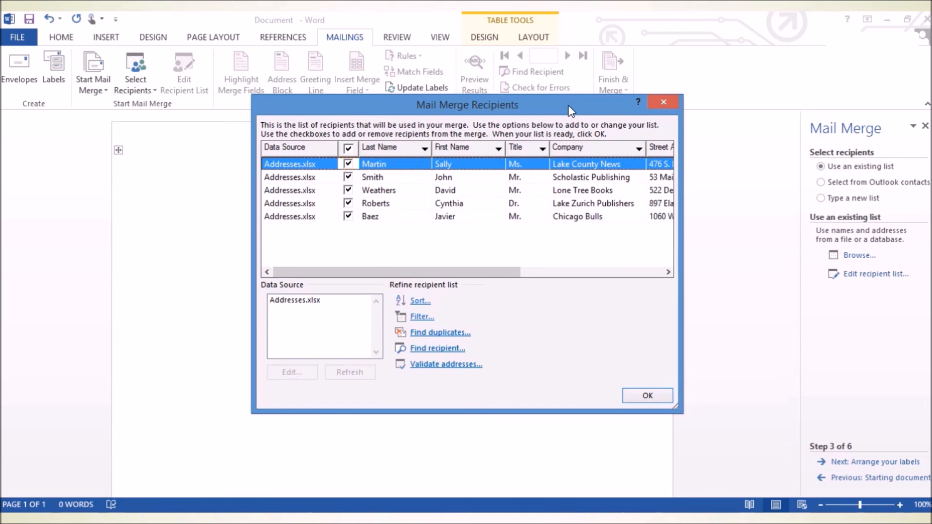
click(639, 401)
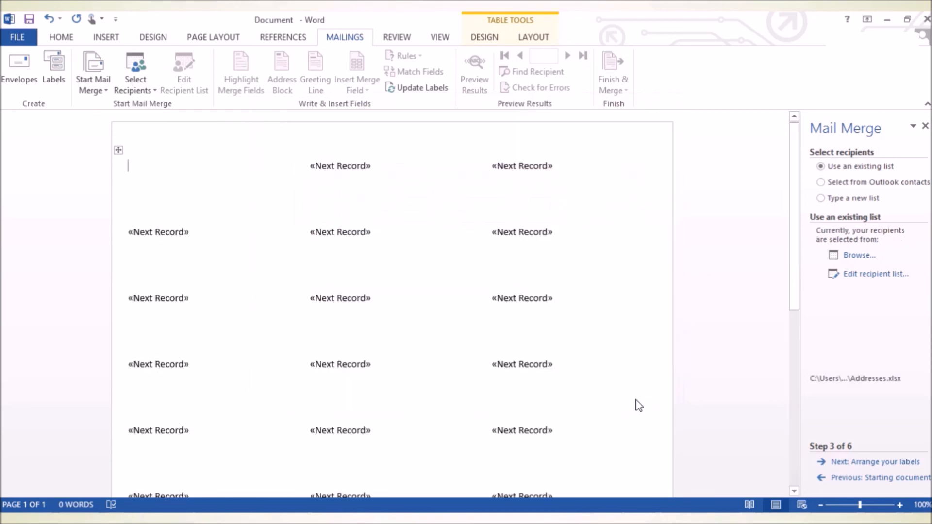
Insert an address block in the first label using first and last name without a title, and omit the company name
click(877, 462)
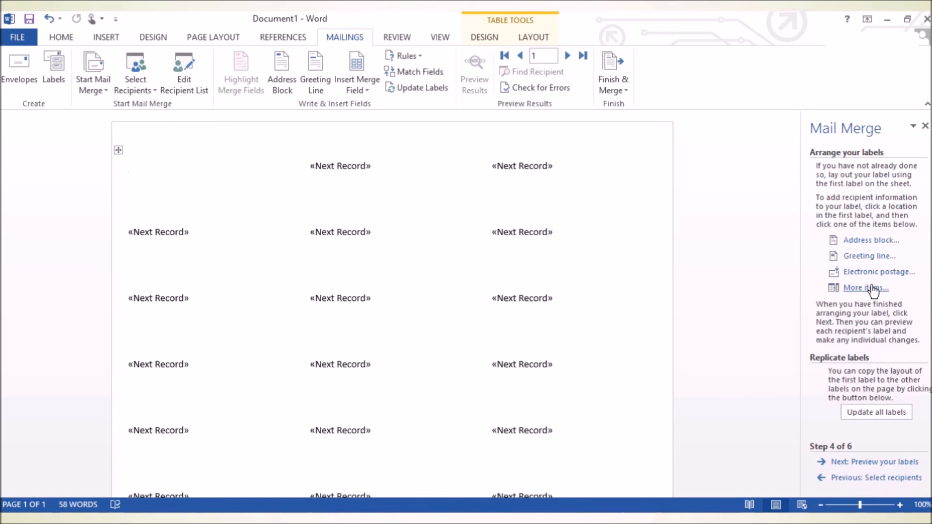
click(872, 242)
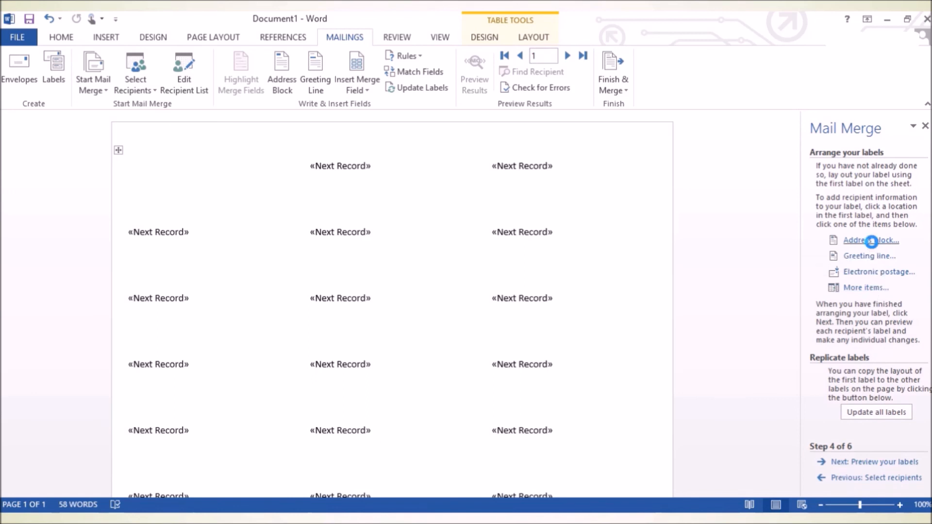
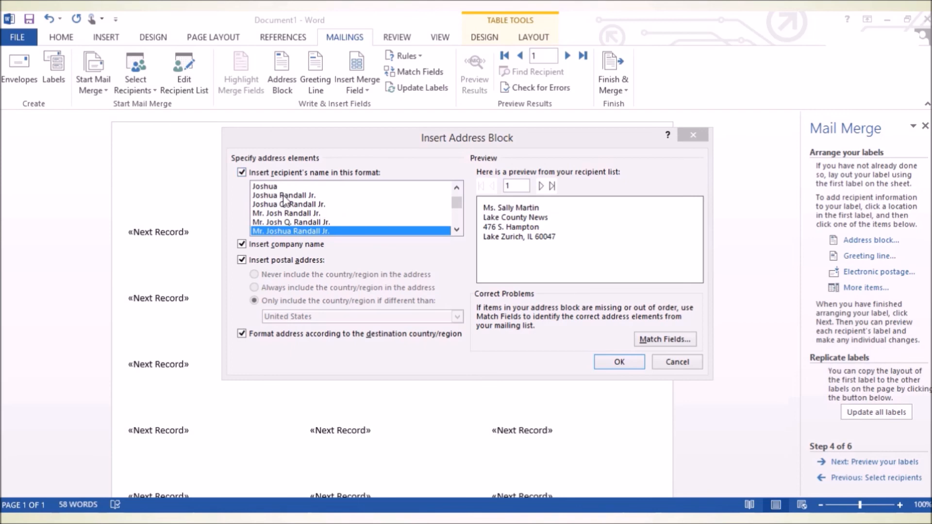
click(296, 196)
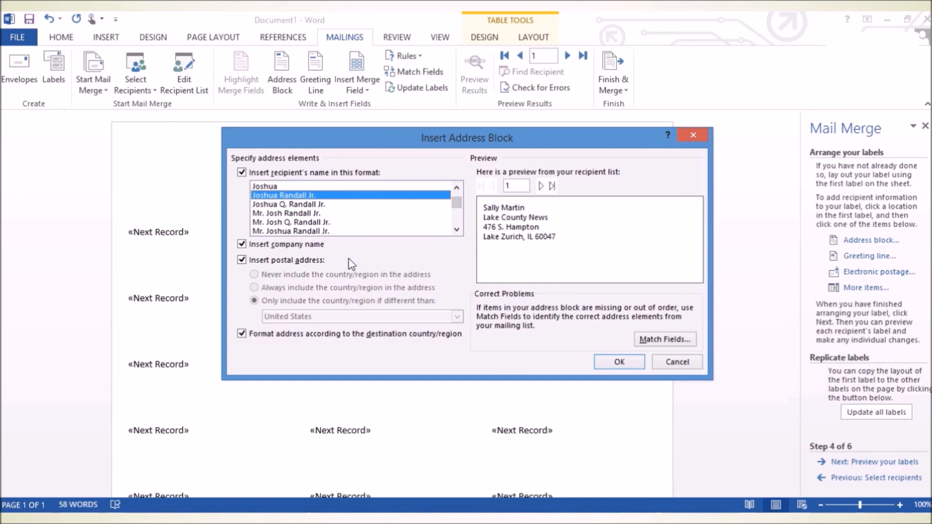
click(241, 244)
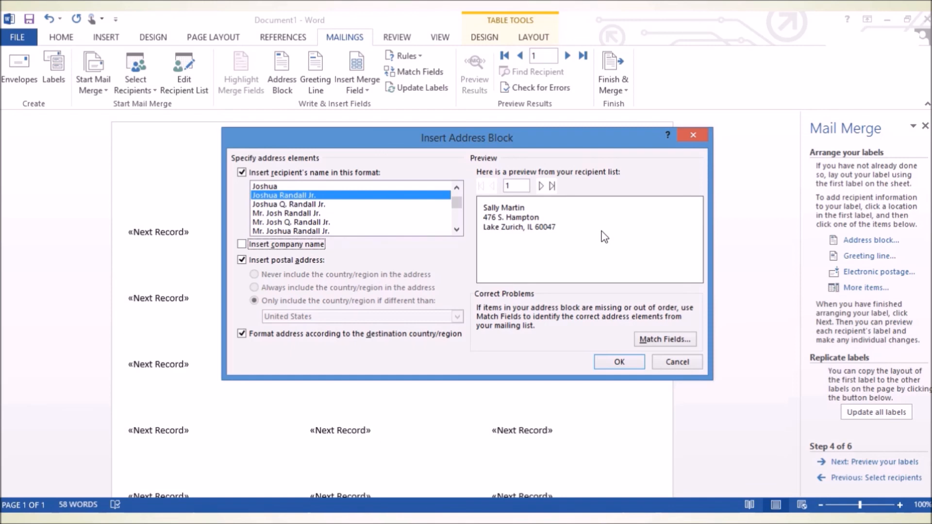
click(619, 362)
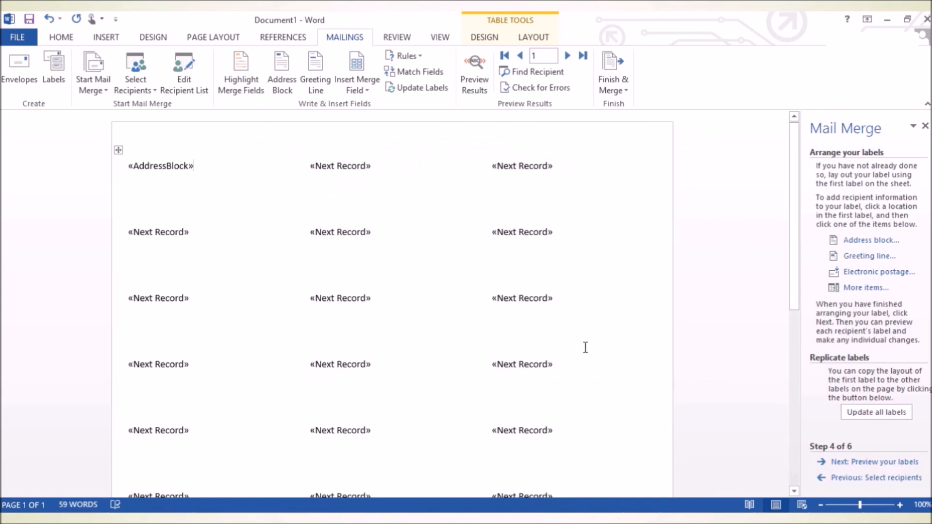
Replicate the first label's layout to all labels on the sheet and preview the merged labels
click(881, 416)
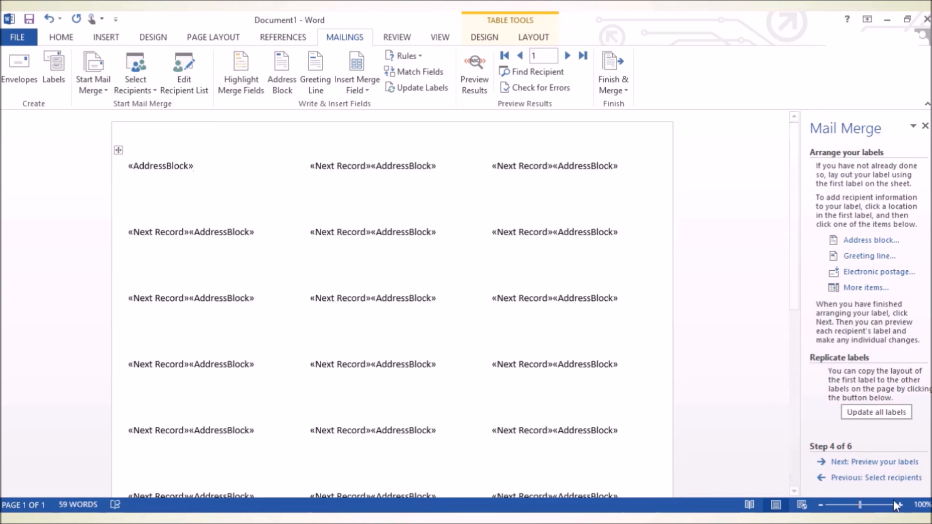
click(877, 462)
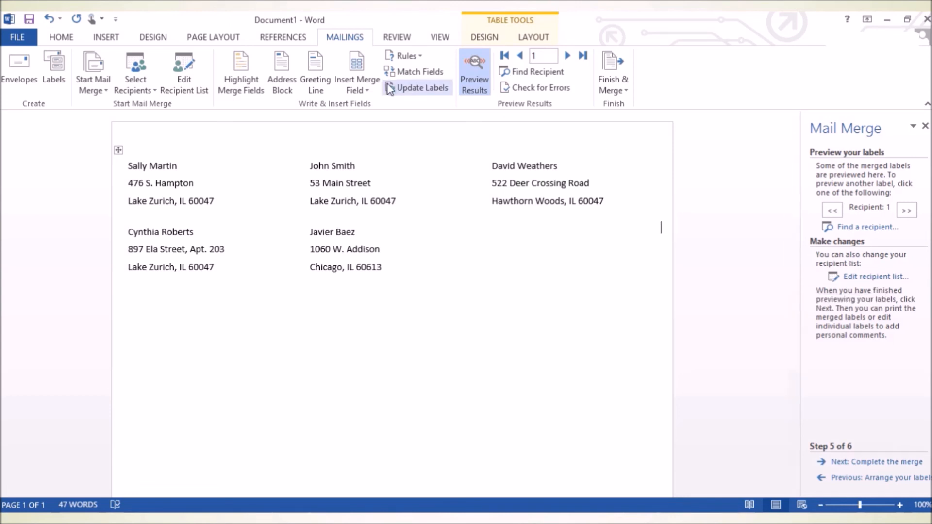
Try a decorative all-capitals font on the whole label table and undo the font change
click(119, 150)
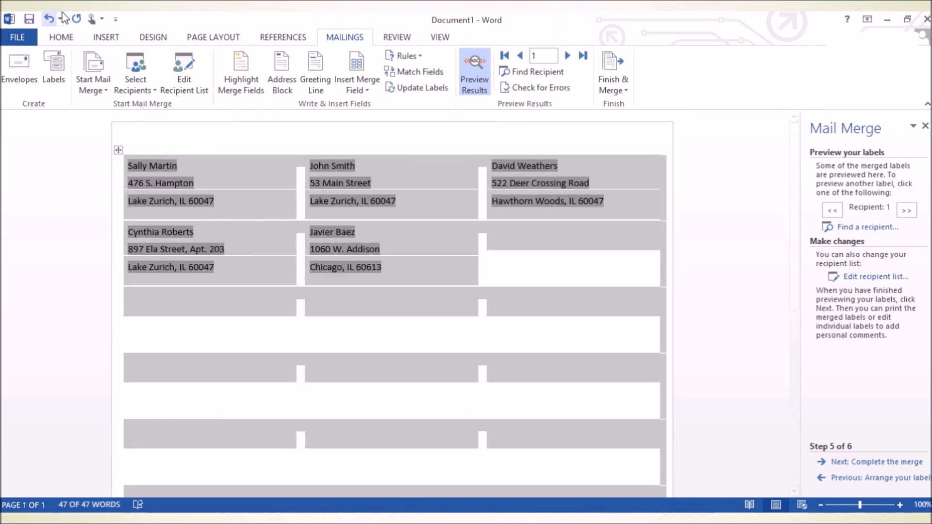
click(62, 38)
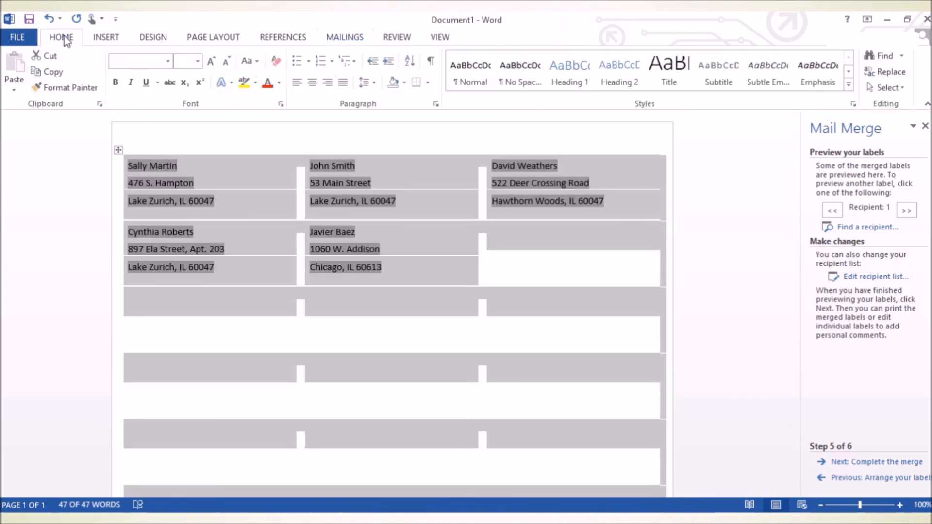
click(168, 60)
click(156, 326)
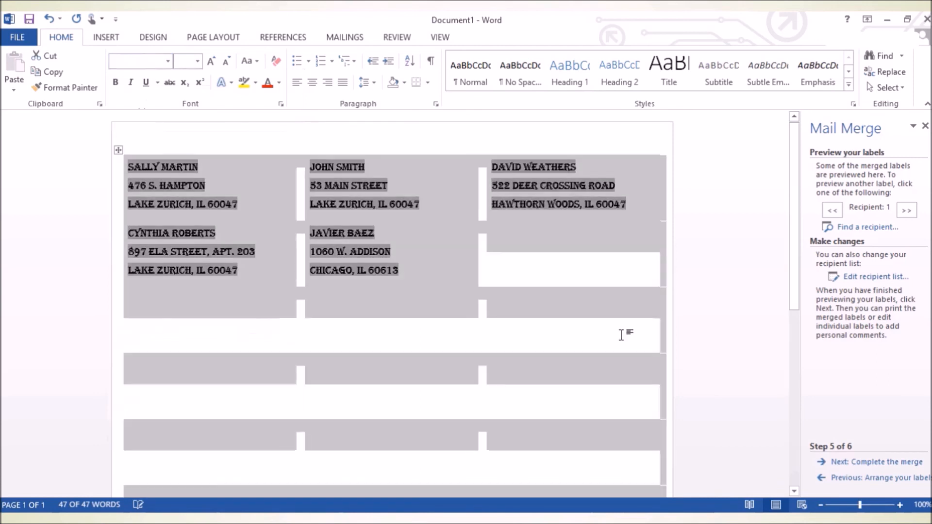
click(49, 19)
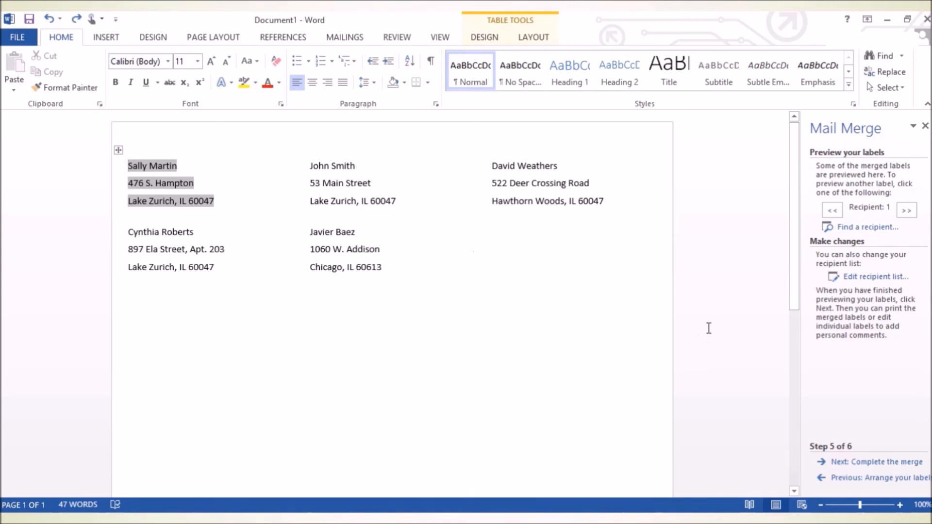
Continue from the label preview to the wizard's final stage for completing the merge
click(900, 459)
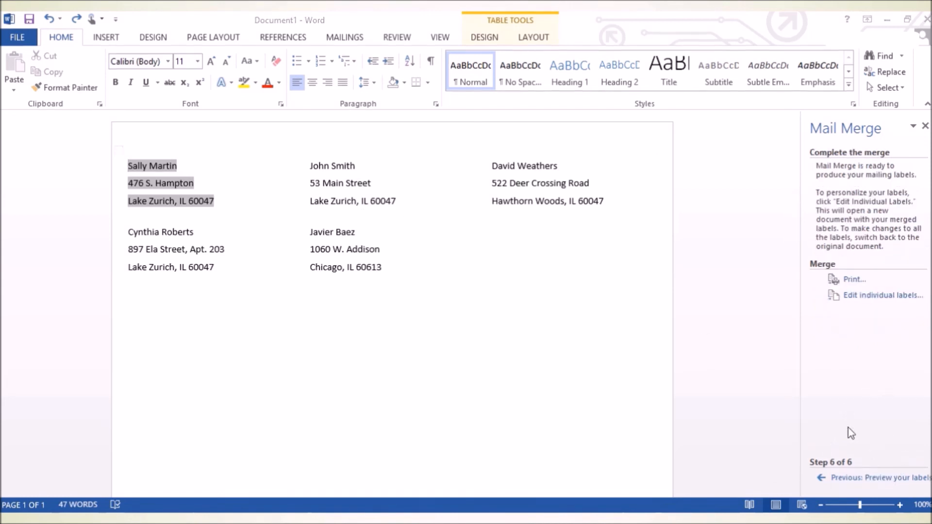